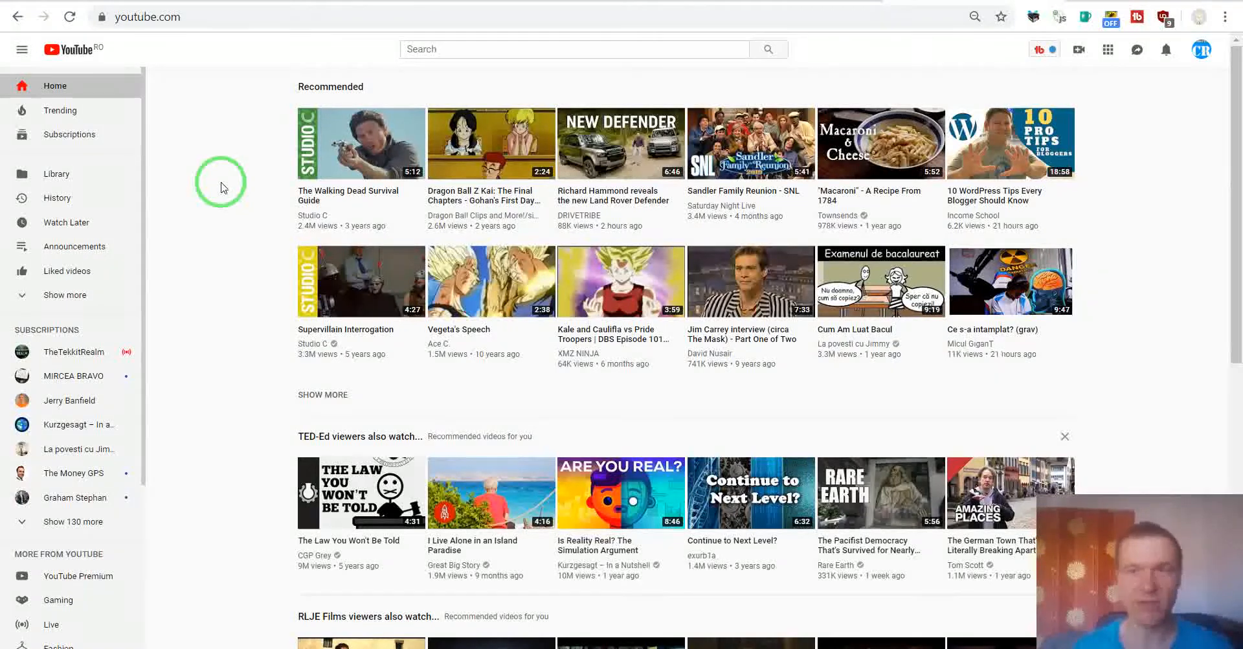
Upload the video file "tgomatic sneak peak.mp4" from the generic videos folder to YouTube as a new public video.
{"action": "left_click", "coordinate": [1079, 57]}
{"action": "left_click", "coordinate": [1079, 76]}
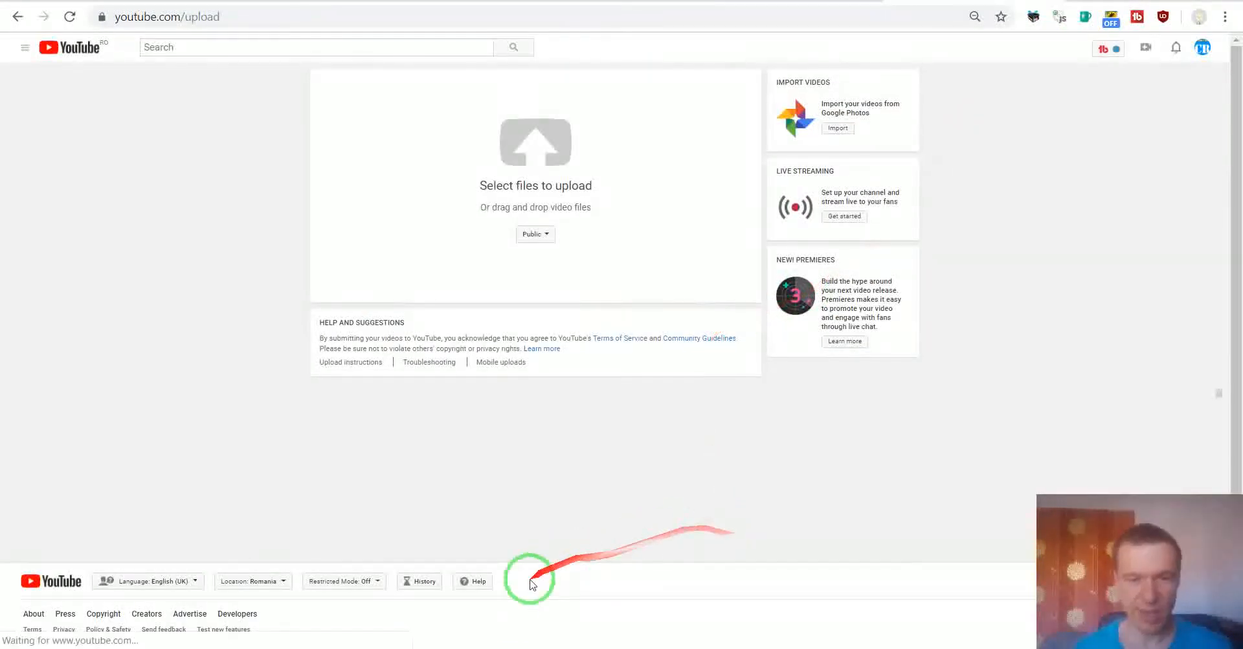
{"action": "left_click", "coordinate": [505, 615]}
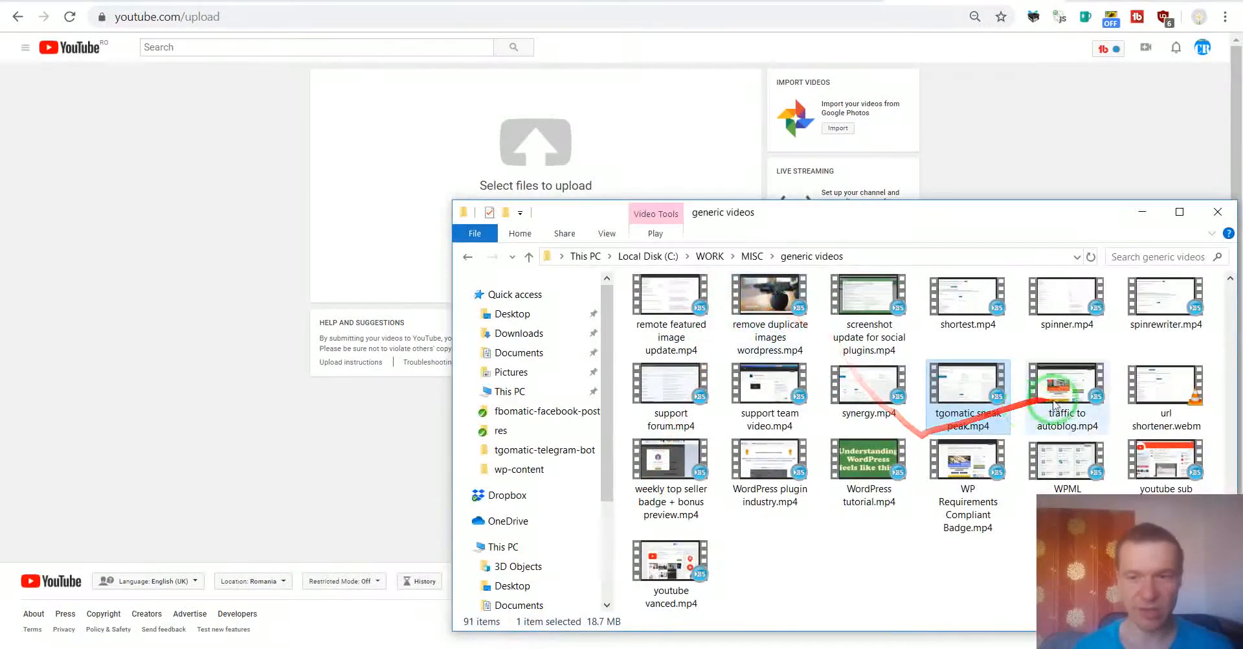
{"action": "left_click_drag", "start_coordinate": [968, 389], "coordinate": [568, 165]}
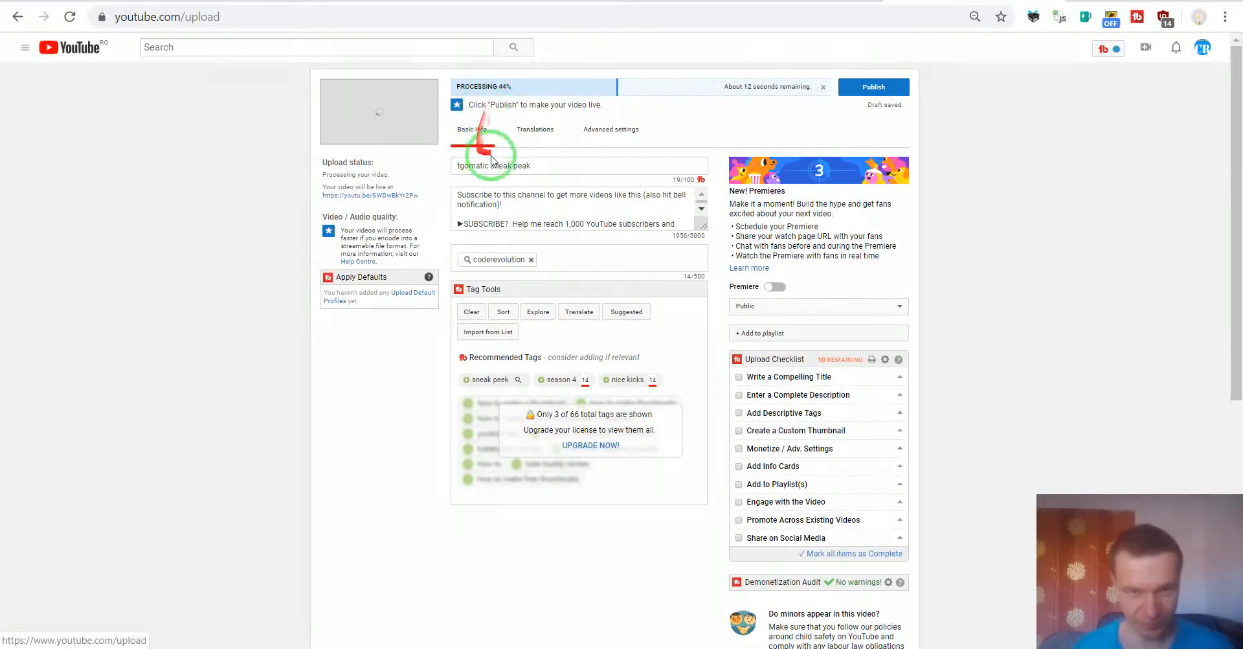
Replace the video title with "A sneak peak on what I am working right now (released next on CodeCanyon)".
{"action": "left_click_drag", "start_coordinate": [540, 166], "coordinate": [447, 167]}
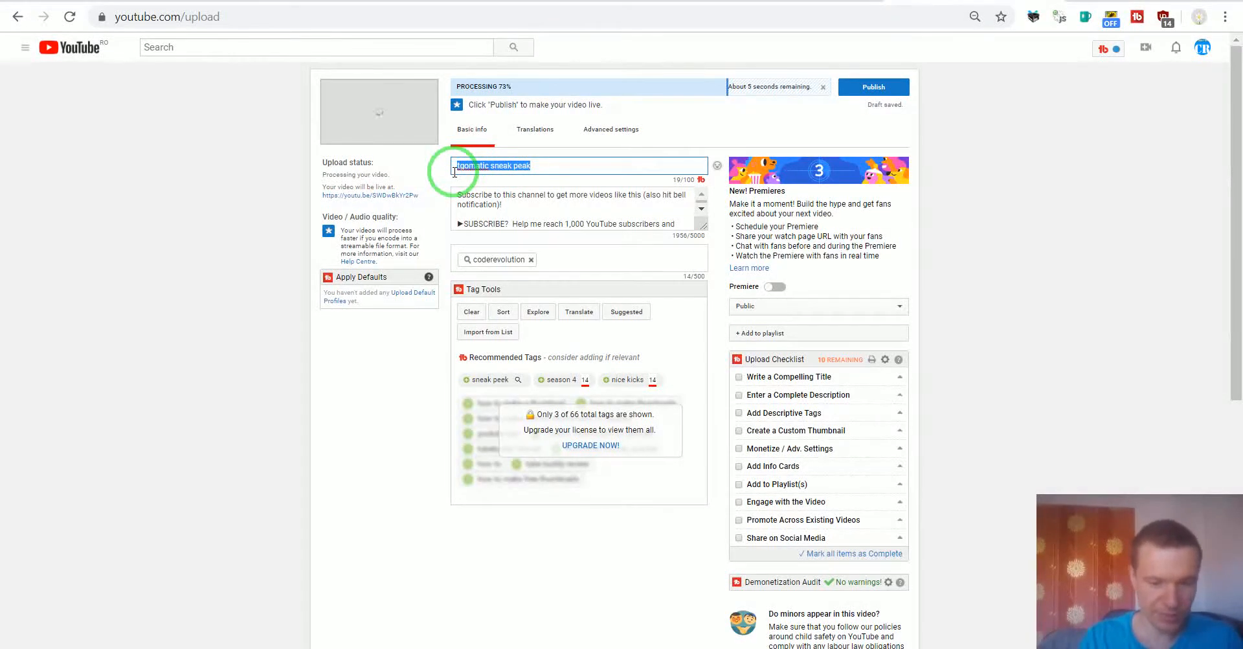
{"action": "type", "text": "A sneak peak on what I am"}
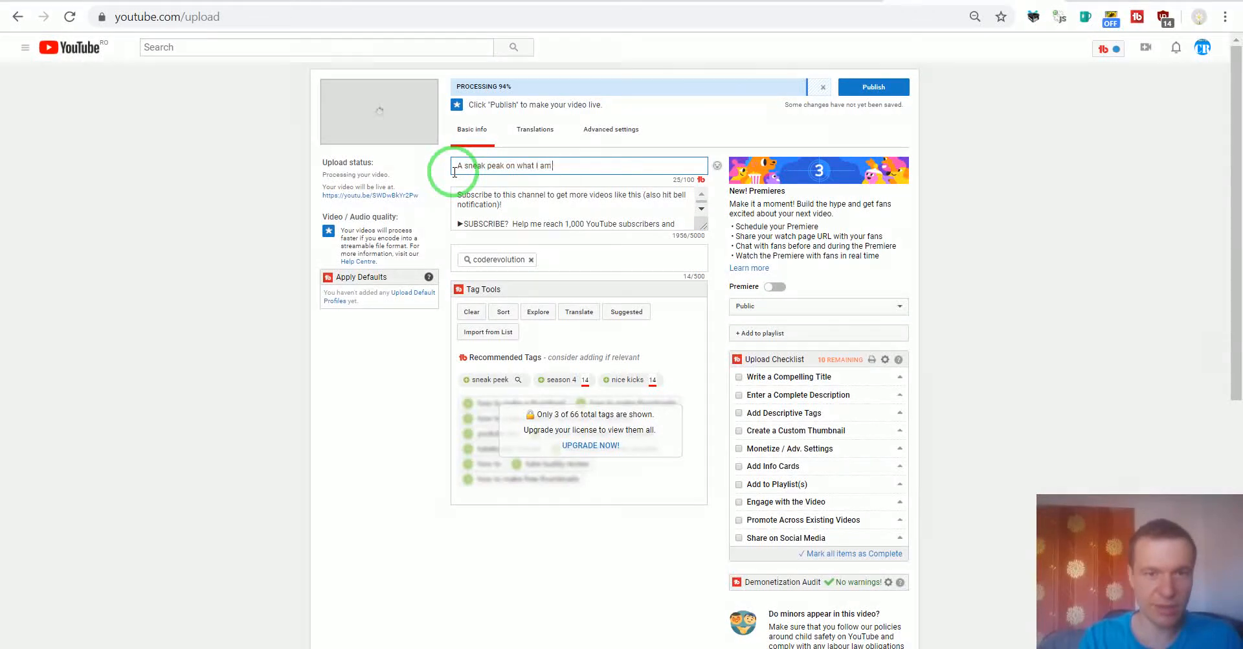
{"action": "type", "text": " working no"}
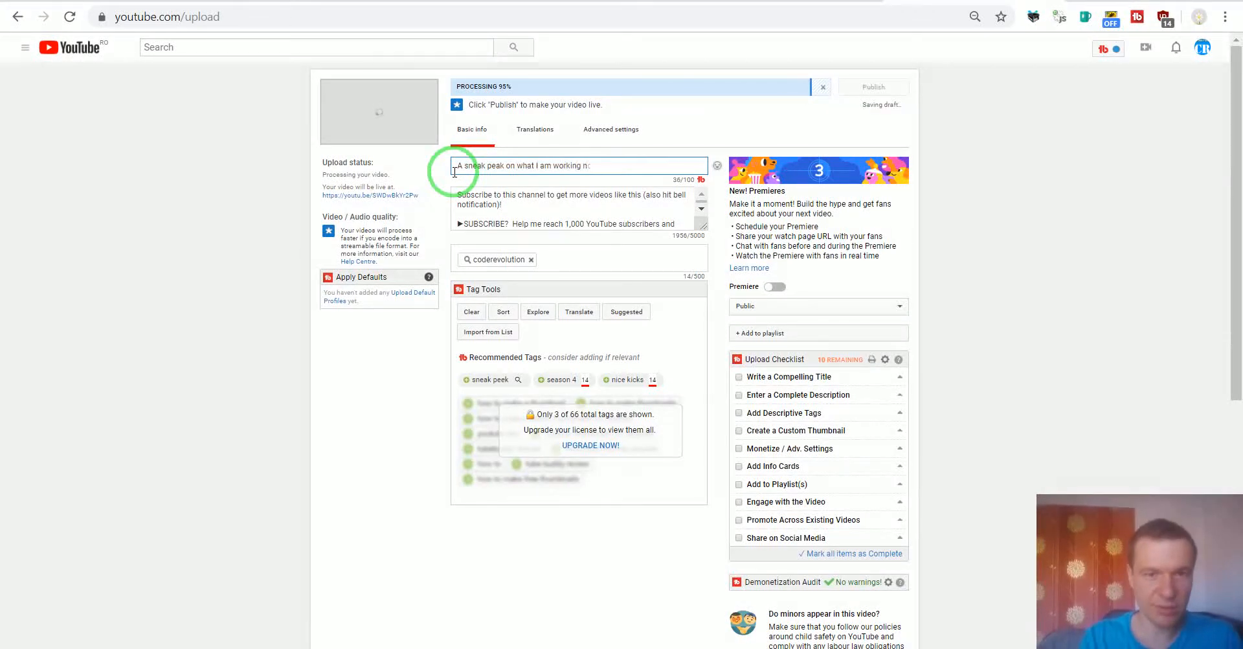
{"action": "key", "text": "BackSpace"}
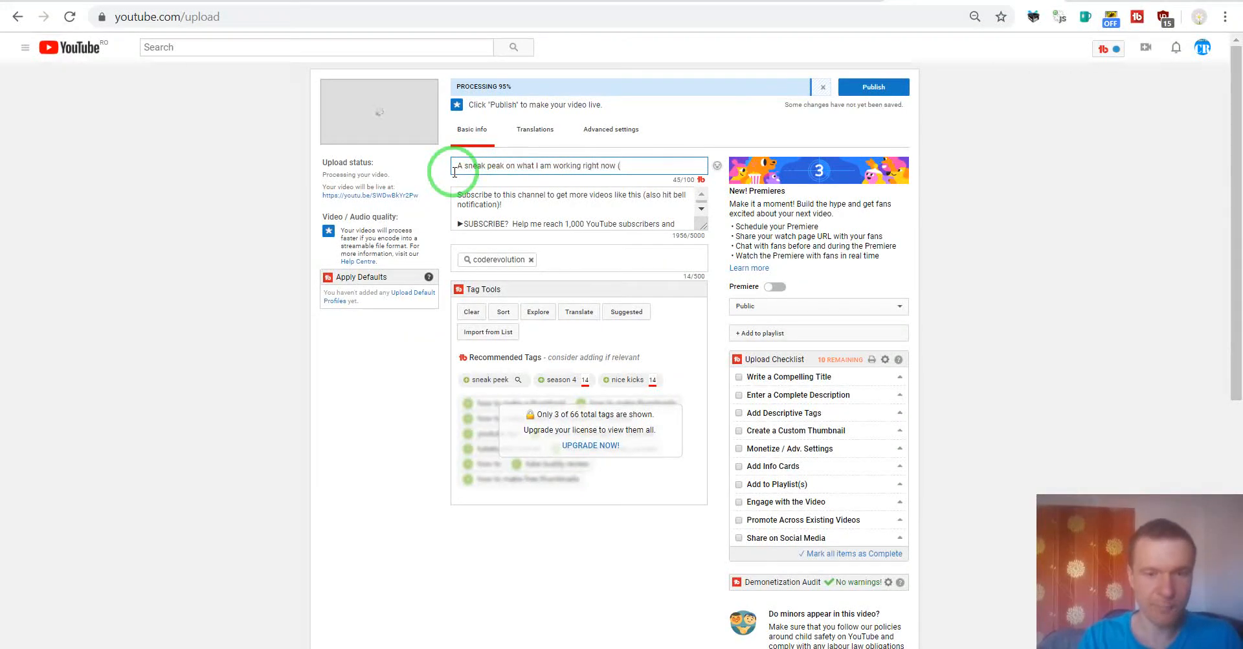
{"action": "type", "text": "released next on CodeCanyon)"}
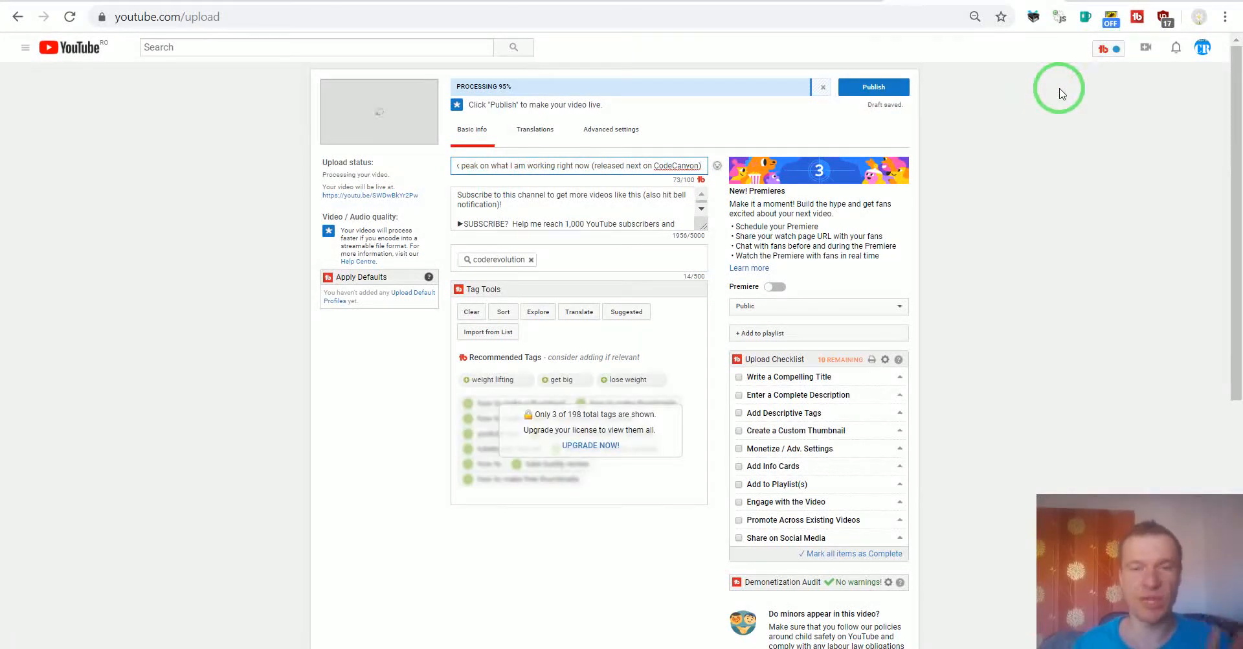
Launch TubeBuddy's Keyword Explorer and explore the keyword "what am i working on".
{"action": "left_click_drag", "start_coordinate": [542, 165], "coordinate": [447, 167]}
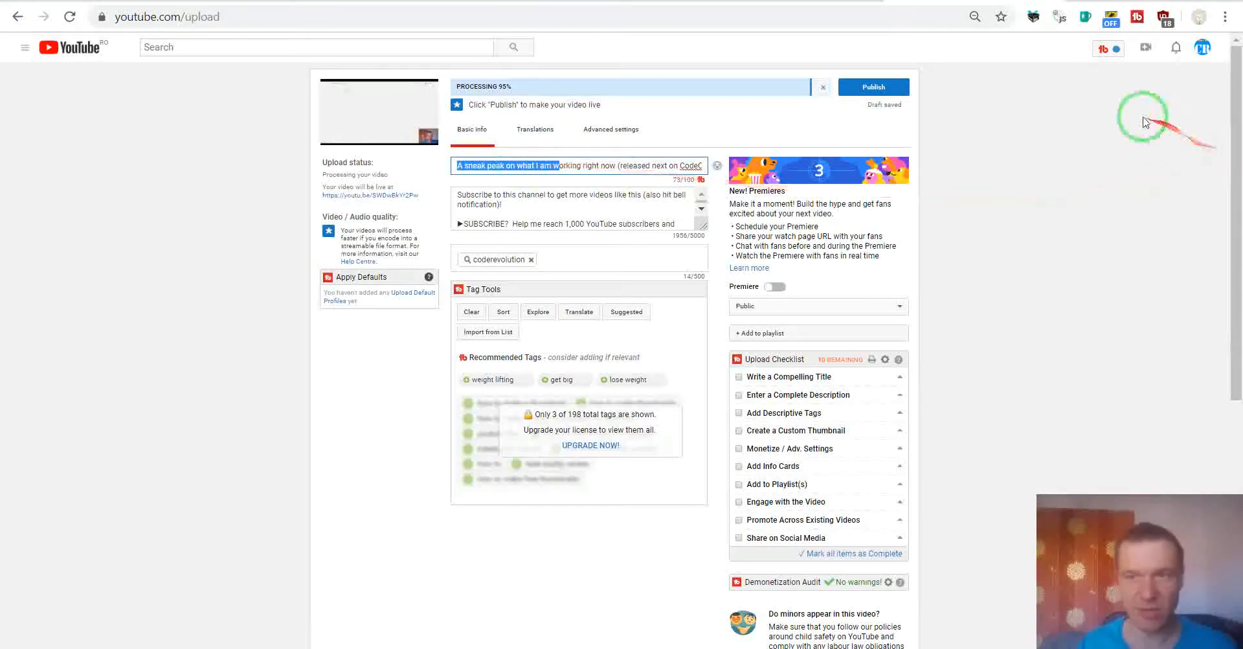
{"action": "left_click", "coordinate": [1108, 57]}
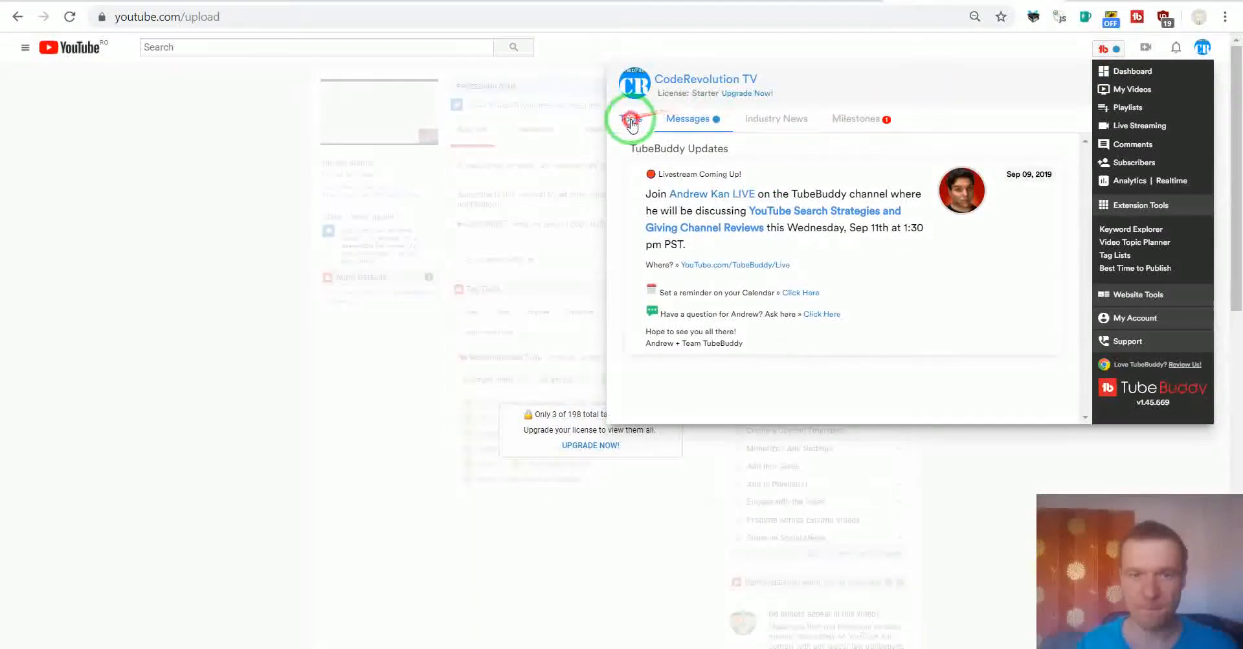
{"action": "left_click", "coordinate": [632, 125]}
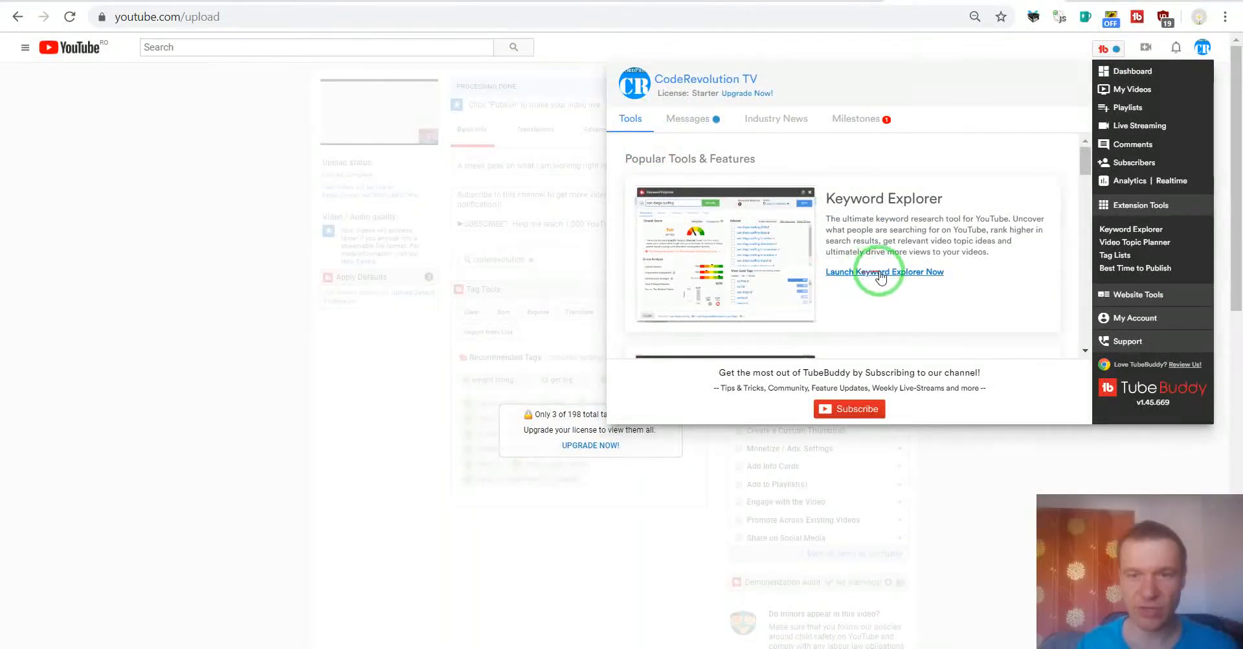
{"action": "left_click", "coordinate": [881, 275]}
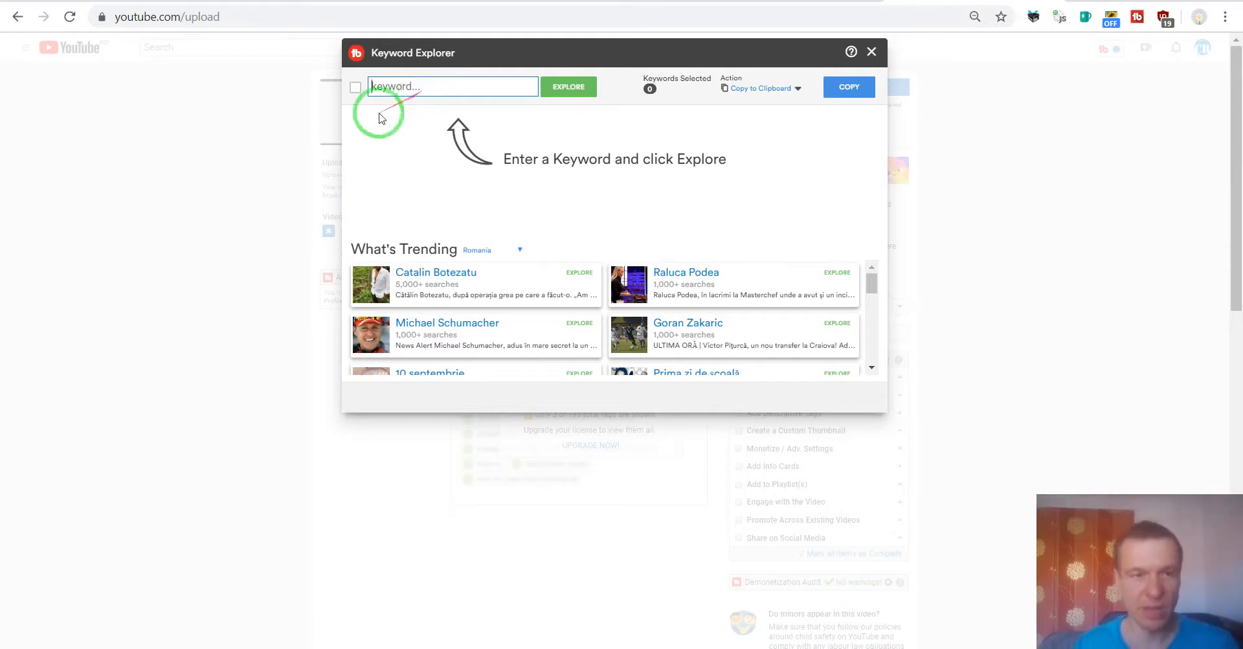
{"action": "left_click", "coordinate": [416, 85]}
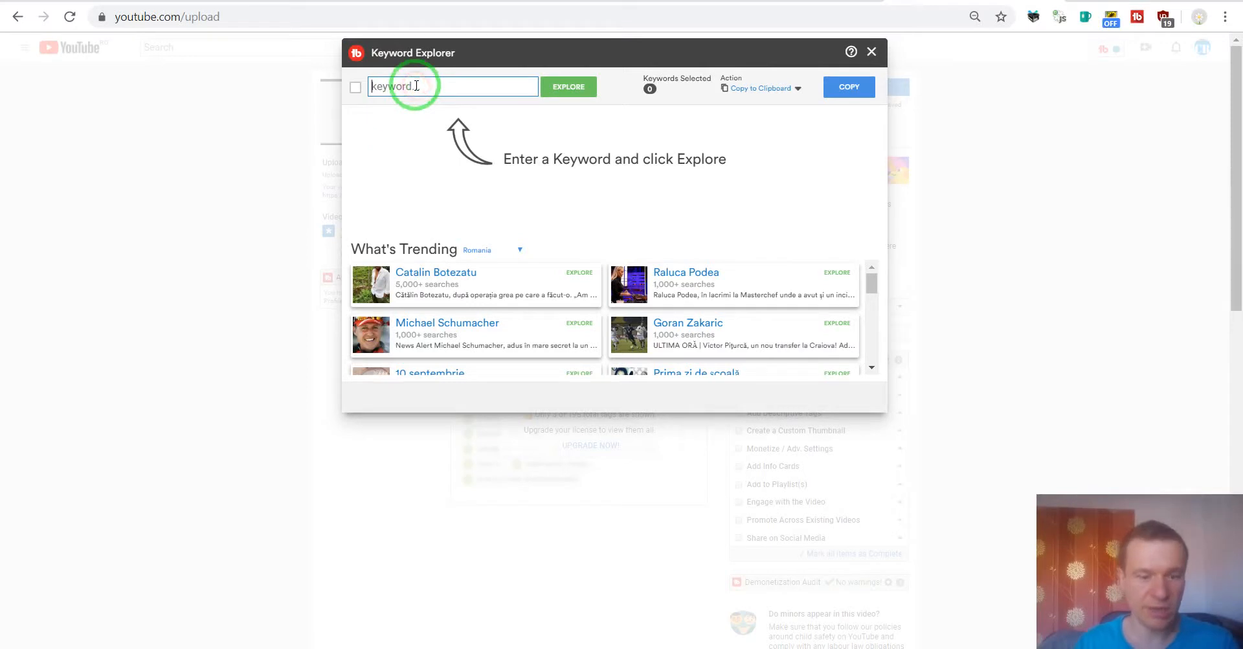
{"action": "type", "text": "what"}
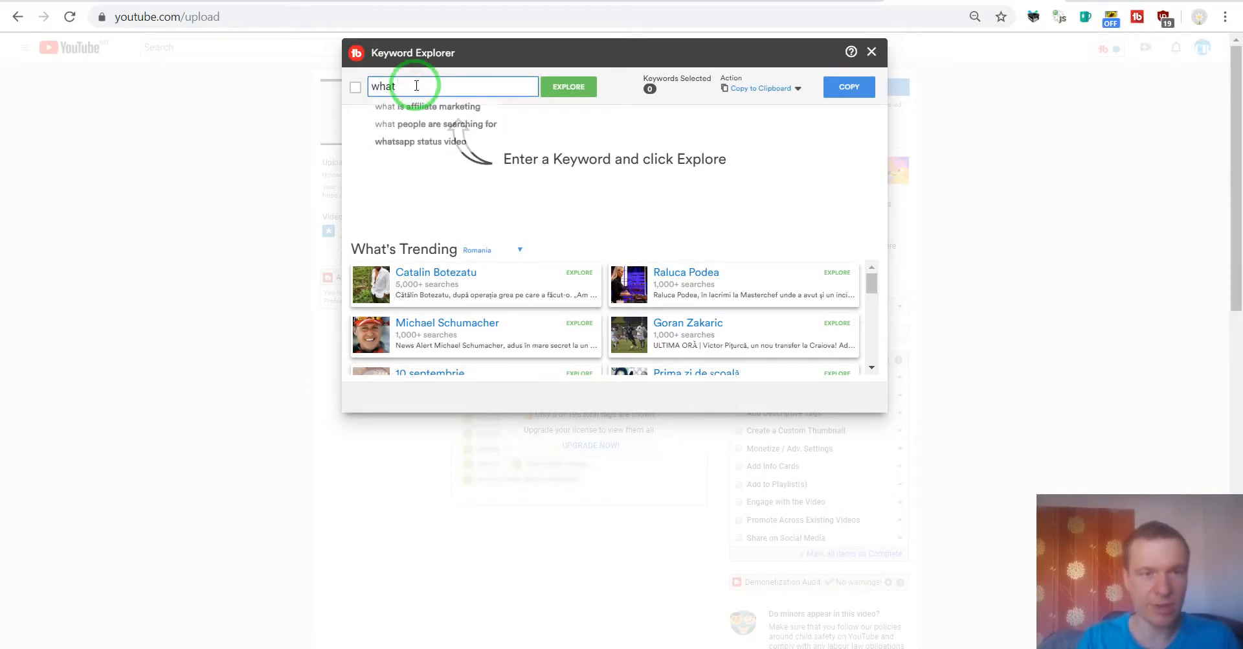
{"action": "type", "text": " am i working o"}
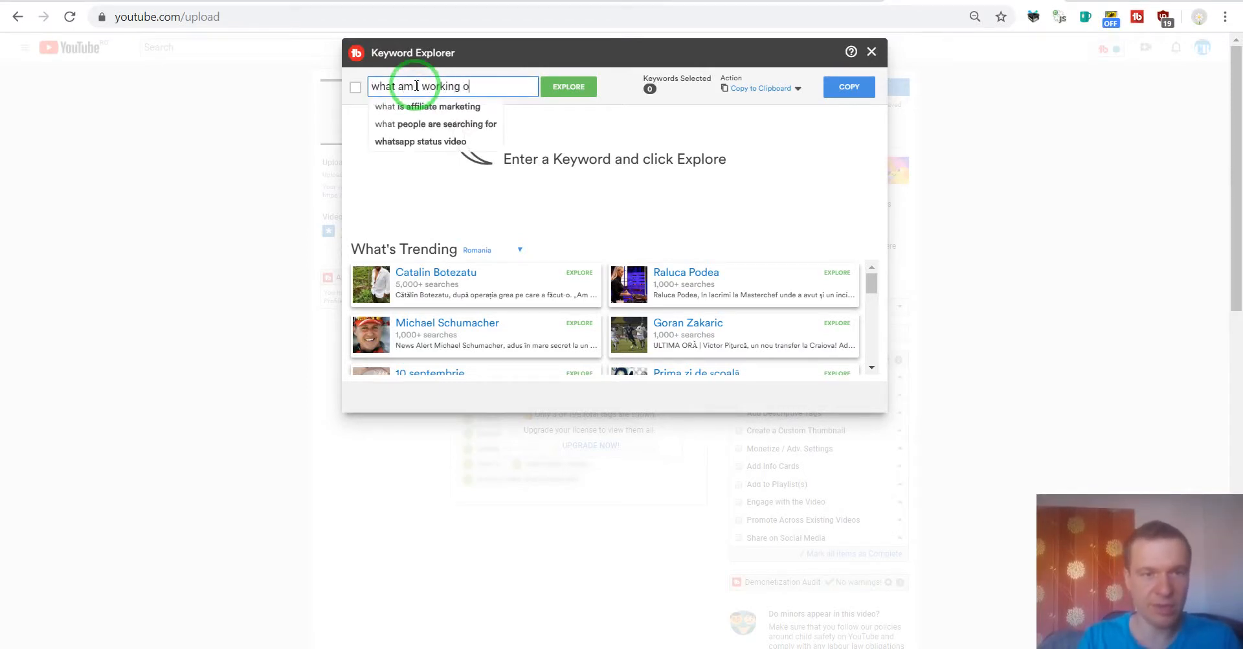
{"action": "type", "text": "n"}
{"action": "key", "text": "Return"}
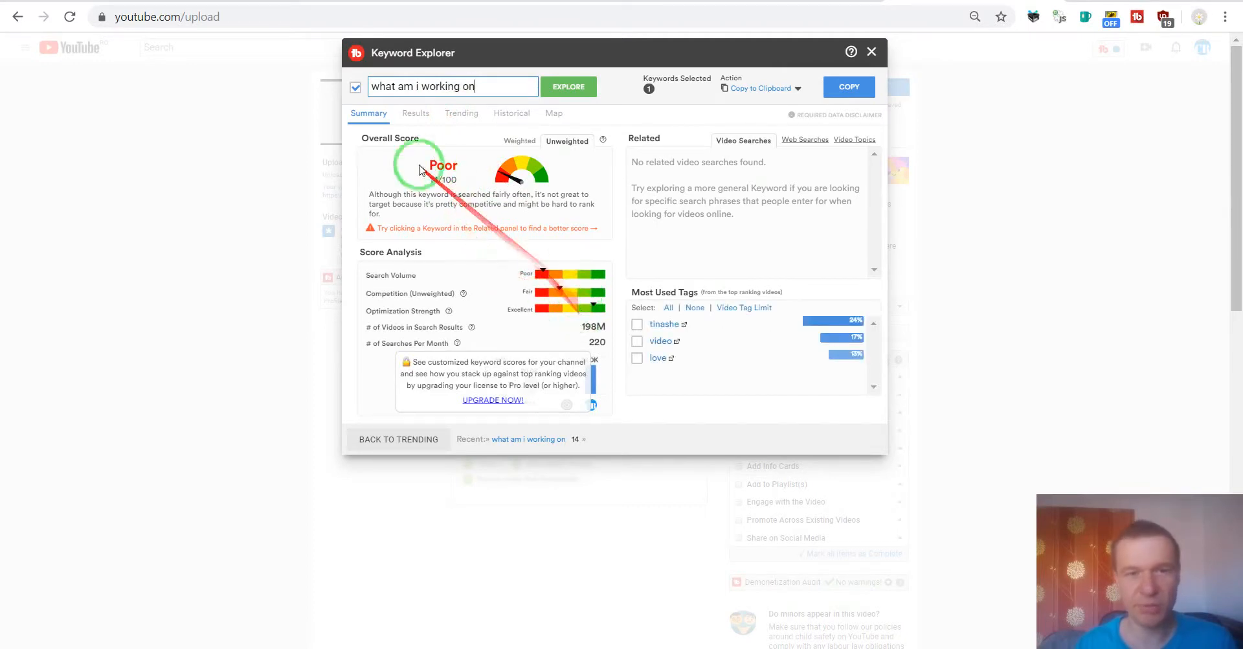
Explore the keyword "next plugin to be released" in Keyword Explorer.
{"action": "triple_click", "coordinate": [414, 88]}
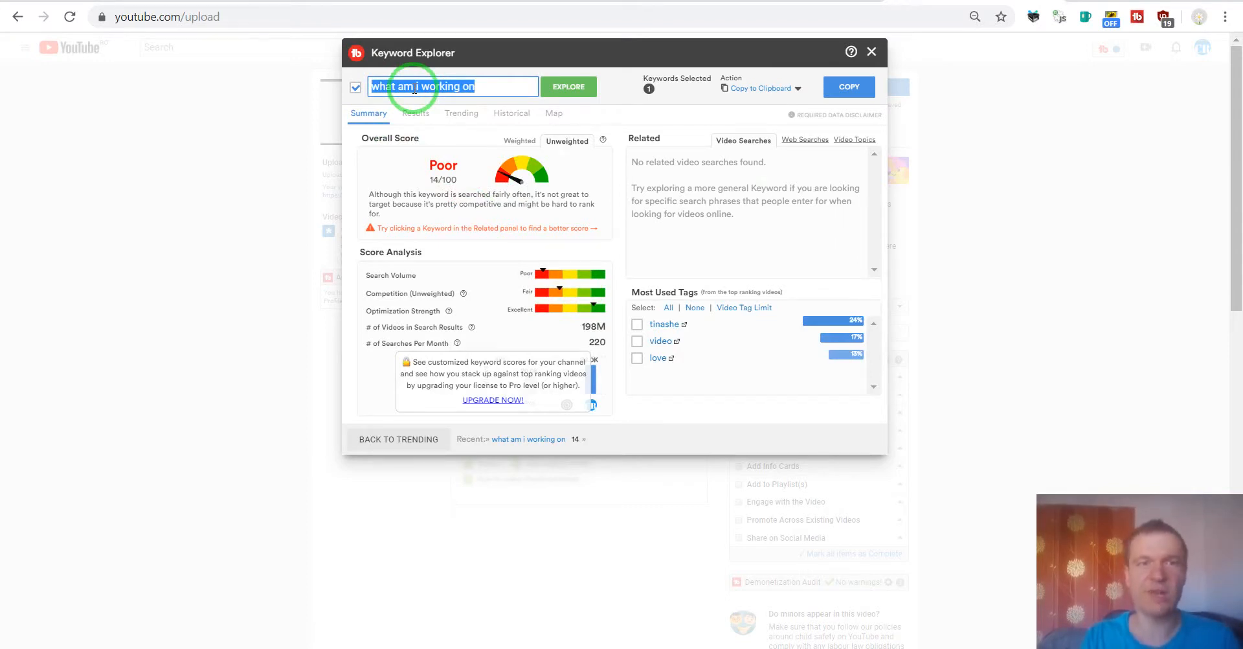
{"action": "type", "text": "nex"}
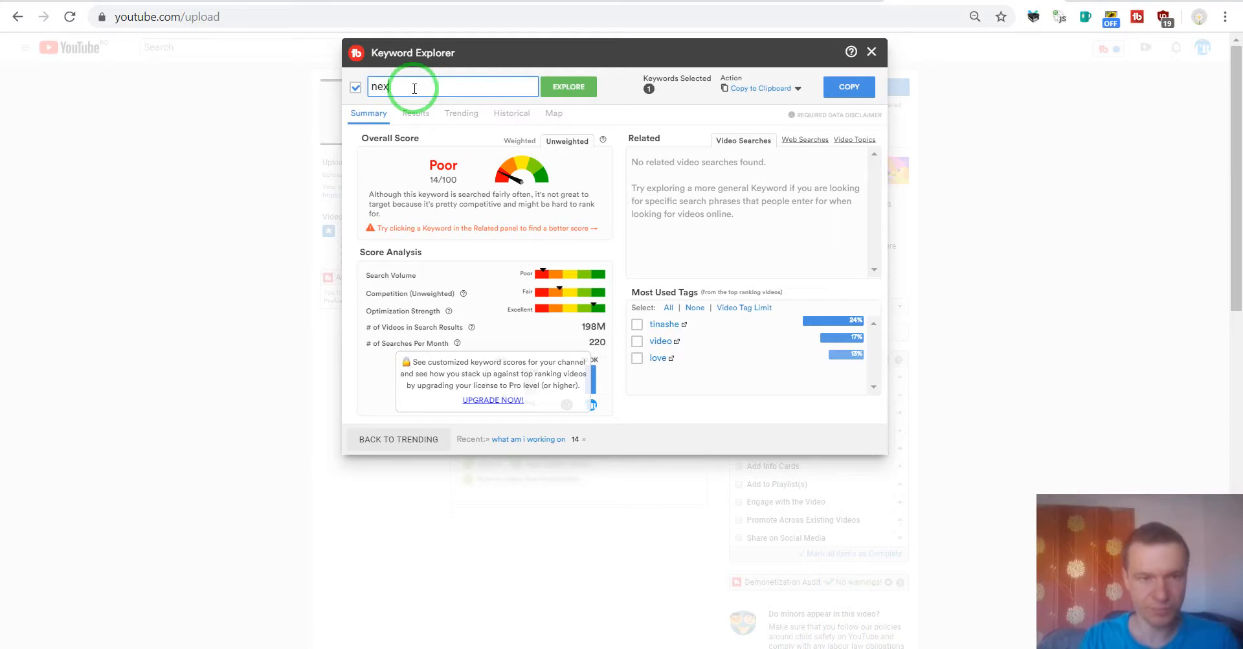
{"action": "type", "text": "t plugin t"}
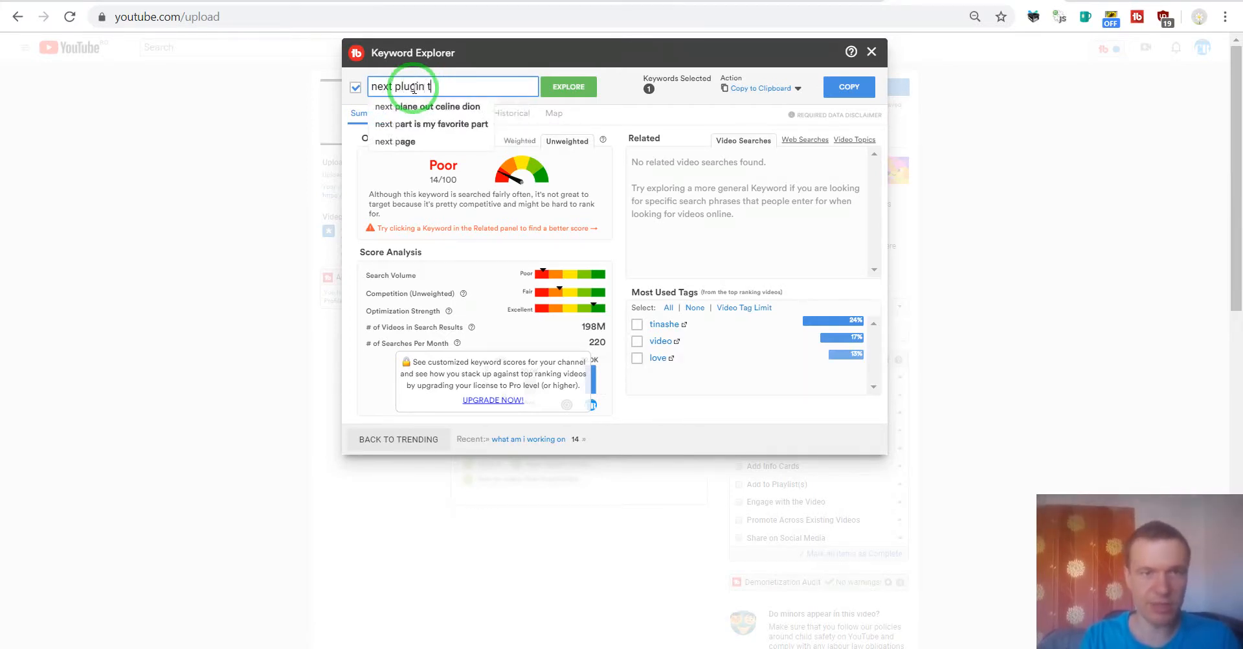
{"action": "type", "text": "o be released"}
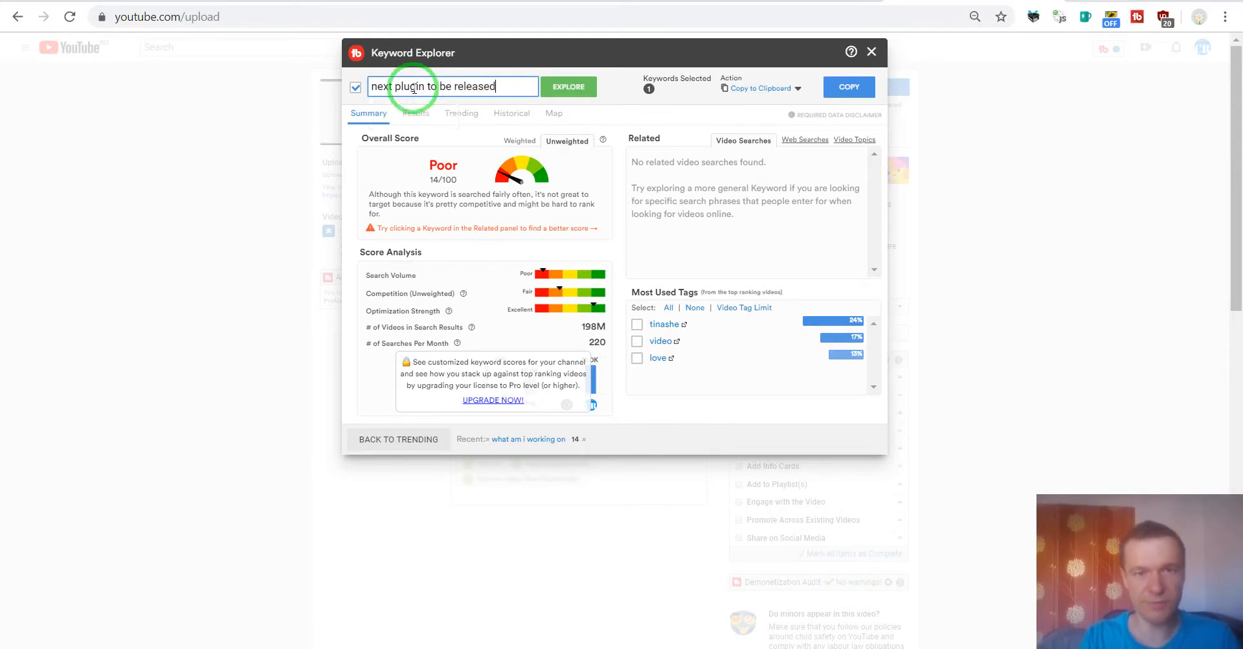
{"action": "key", "text": "Return"}
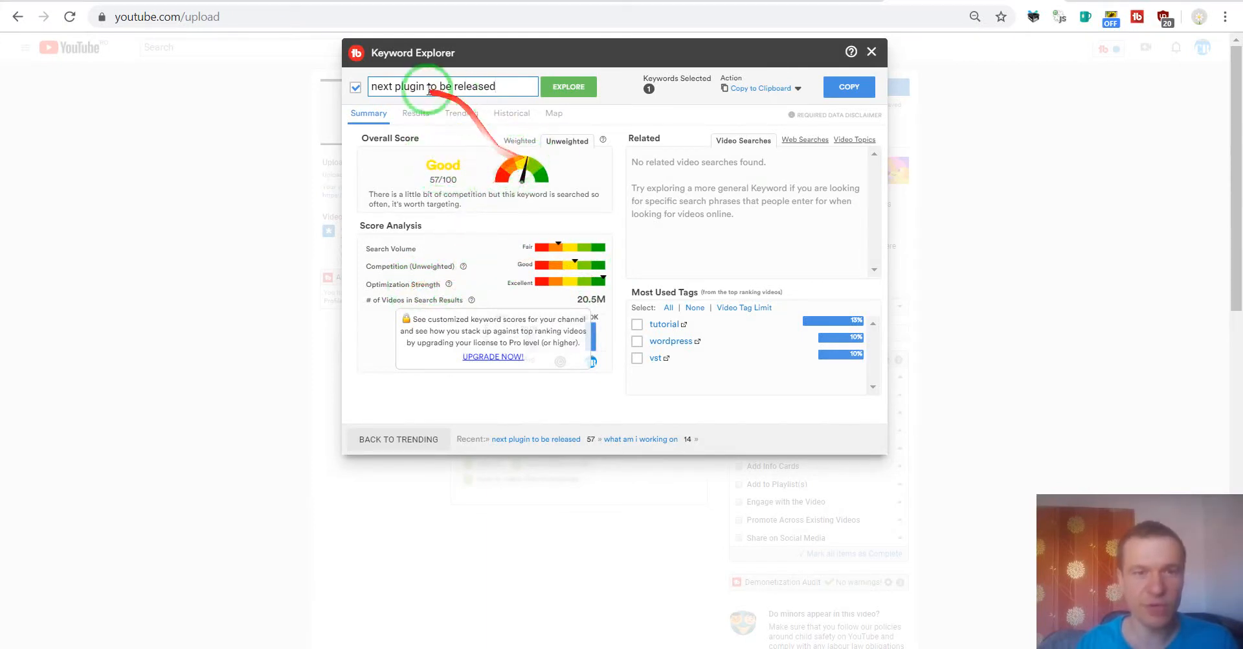
Copy the explored keyword "next plugin to be released" and paste it into the video title in place of "released next on".
{"action": "triple_click", "coordinate": [502, 86]}
{"action": "key", "text": "ctrl+c"}
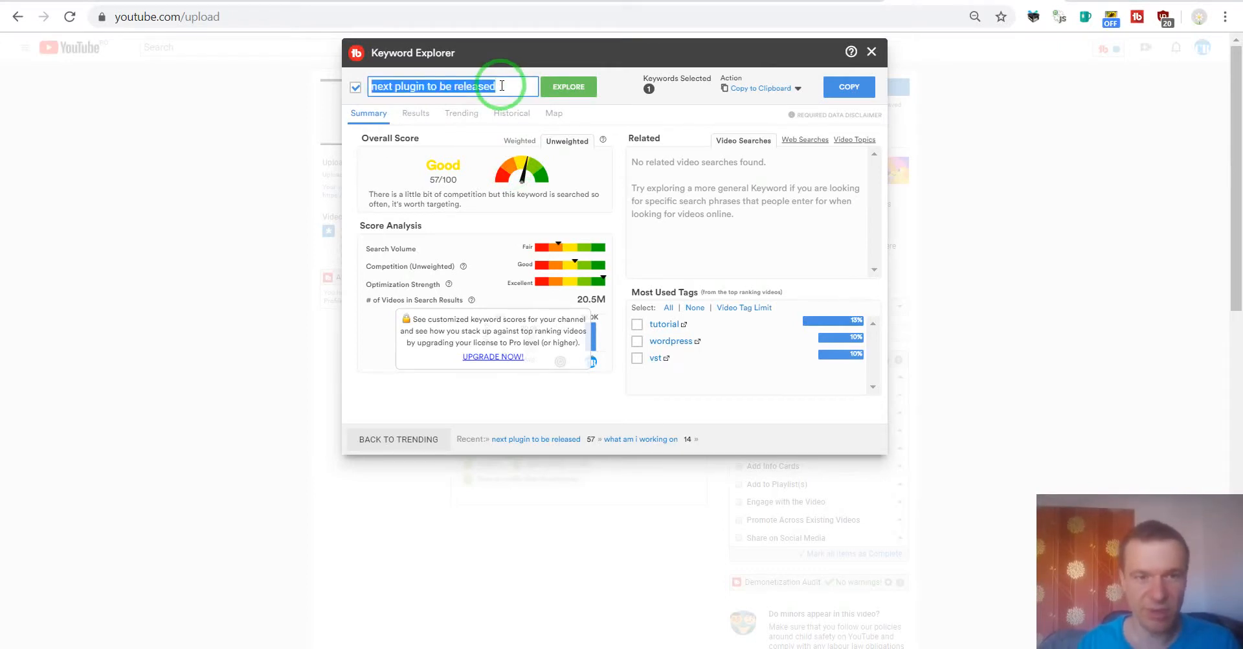
{"action": "left_click", "coordinate": [872, 51]}
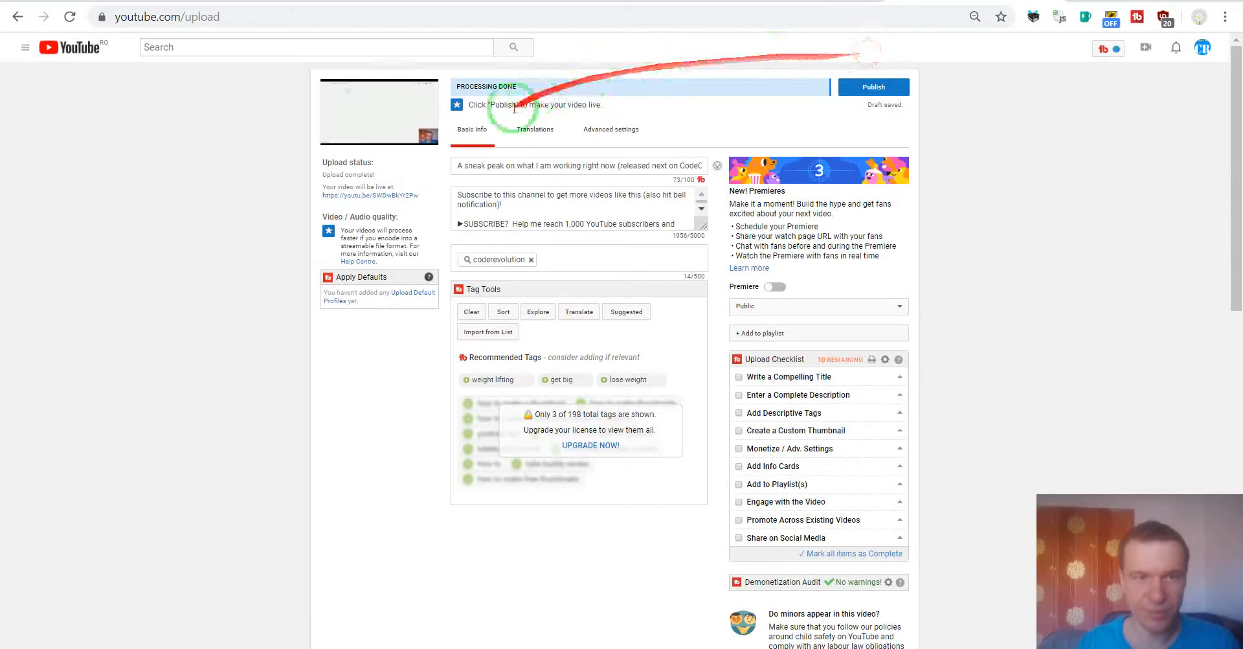
{"action": "triple_click", "coordinate": [501, 167]}
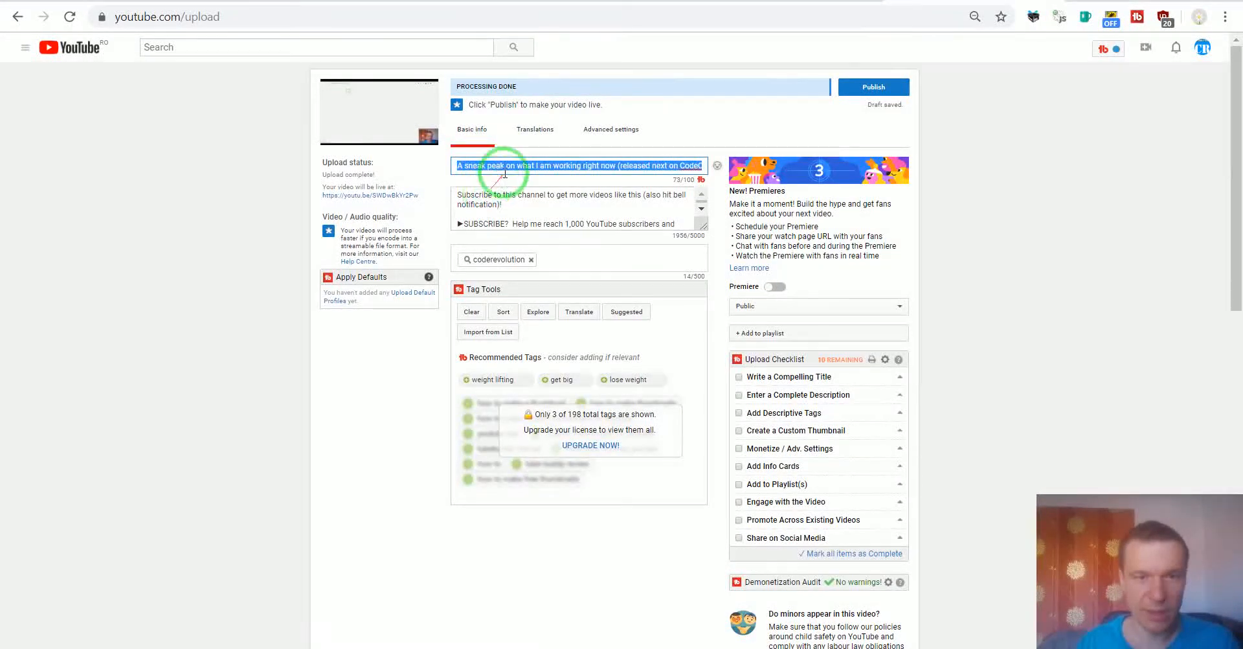
{"action": "left_click", "coordinate": [544, 165]}
{"action": "left_click_drag", "start_coordinate": [623, 165], "coordinate": [651, 165]}
{"action": "key", "text": "BackSpace"}
{"action": "key", "text": "ctrl+v"}
Add "the" before "next plugin" and "on" before "CodeCanyon" in the bracketed part of the video title.
{"action": "left_click", "coordinate": [610, 166]}
{"action": "type", "text": "the"}
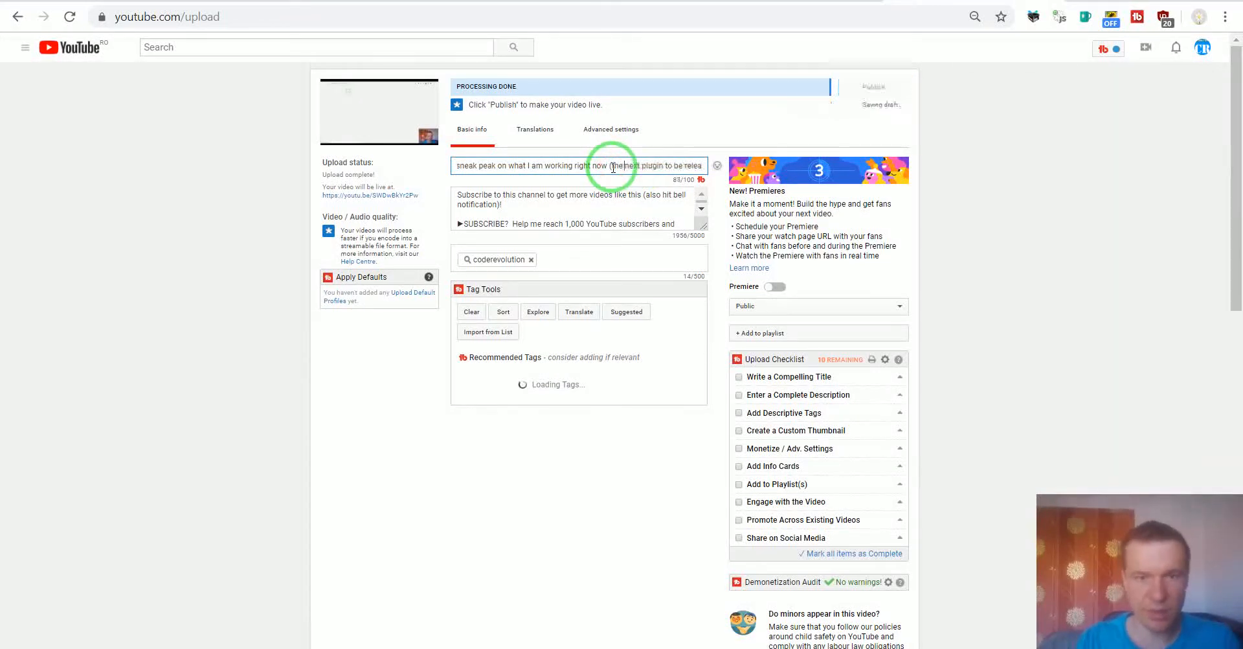
{"action": "left_click", "coordinate": [690, 166]}
{"action": "left_click_drag", "start_coordinate": [689, 166], "coordinate": [703, 165]}
{"action": "left_click", "coordinate": [655, 166]}
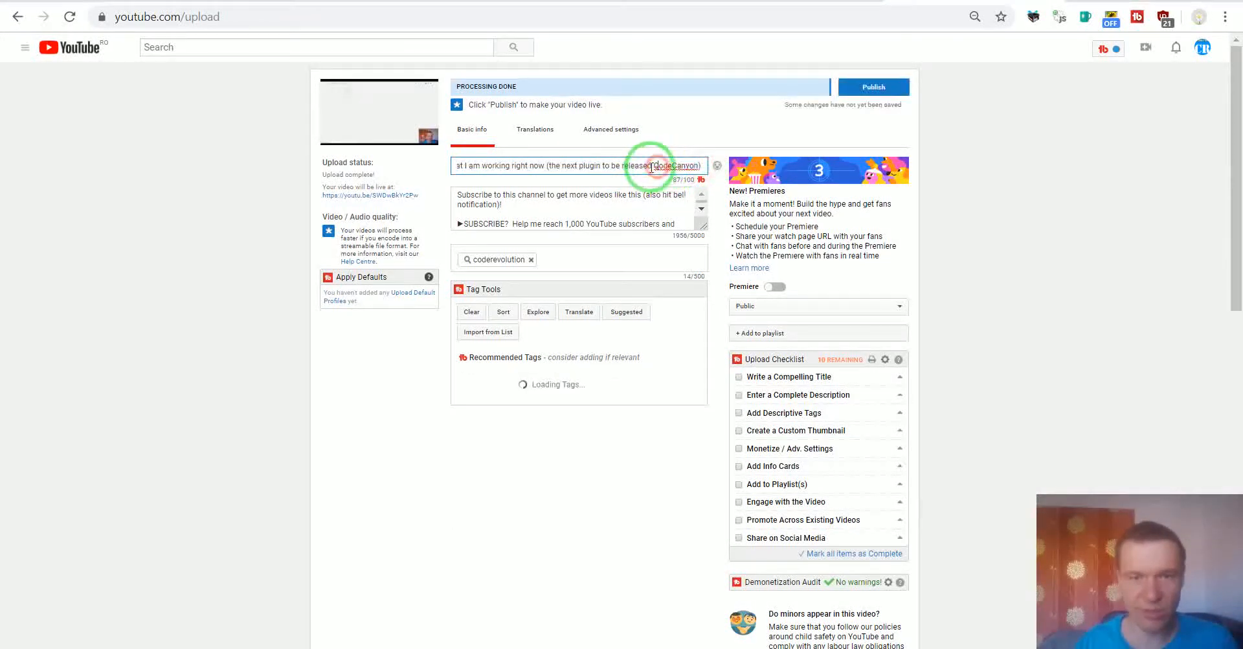
{"action": "left_click", "coordinate": [653, 164]}
{"action": "type", "text": "on"}
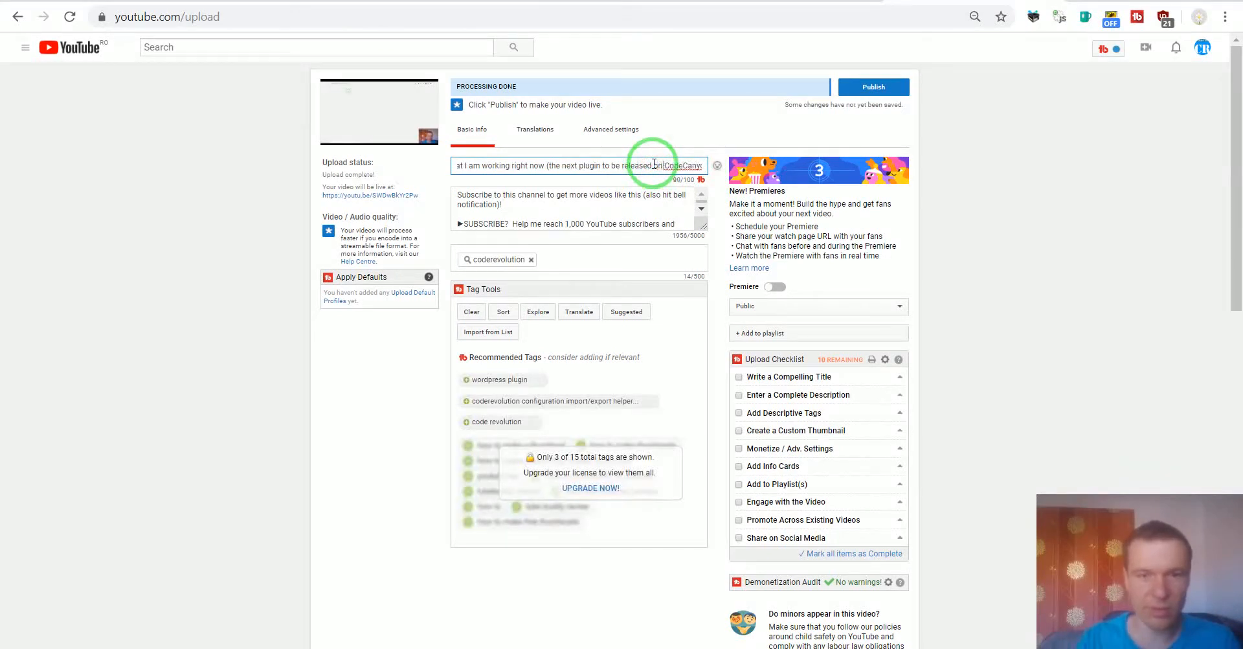
Explore the title's opening phrase "a sneak peak on what i am working right now" in TubeBuddy's Keyword Explorer, then close the explorer.
{"action": "left_click_drag", "start_coordinate": [546, 165], "coordinate": [447, 165]}
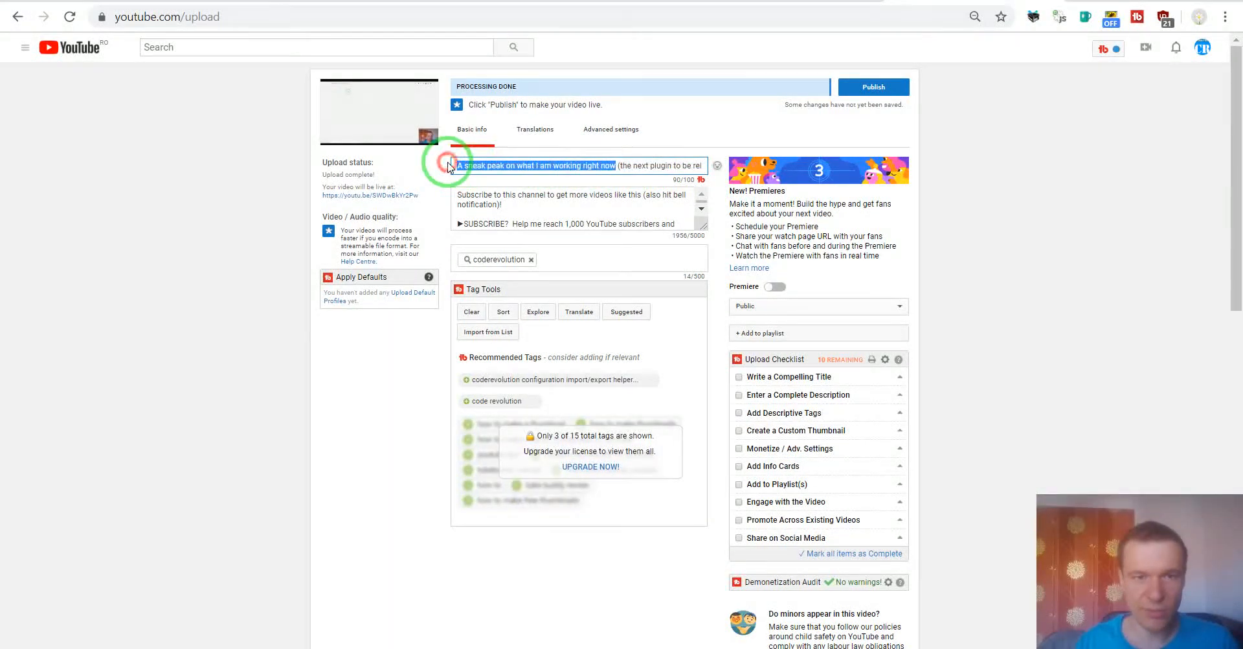
{"action": "left_click", "coordinate": [1108, 50]}
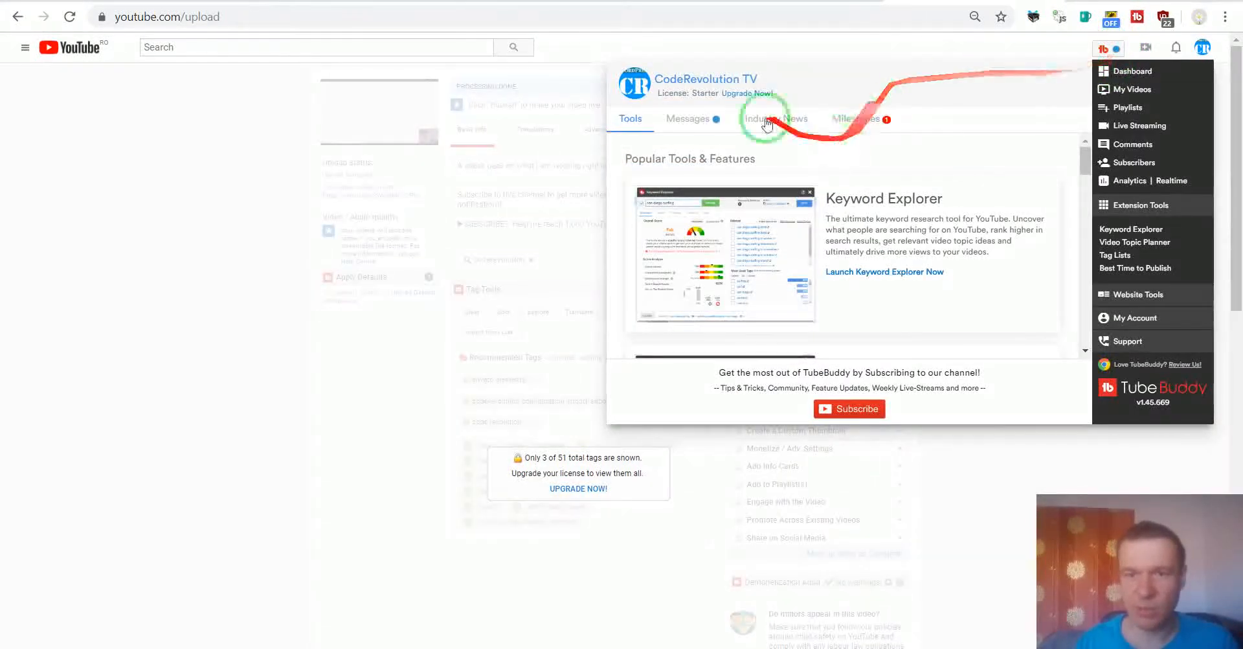
{"action": "left_click", "coordinate": [827, 266]}
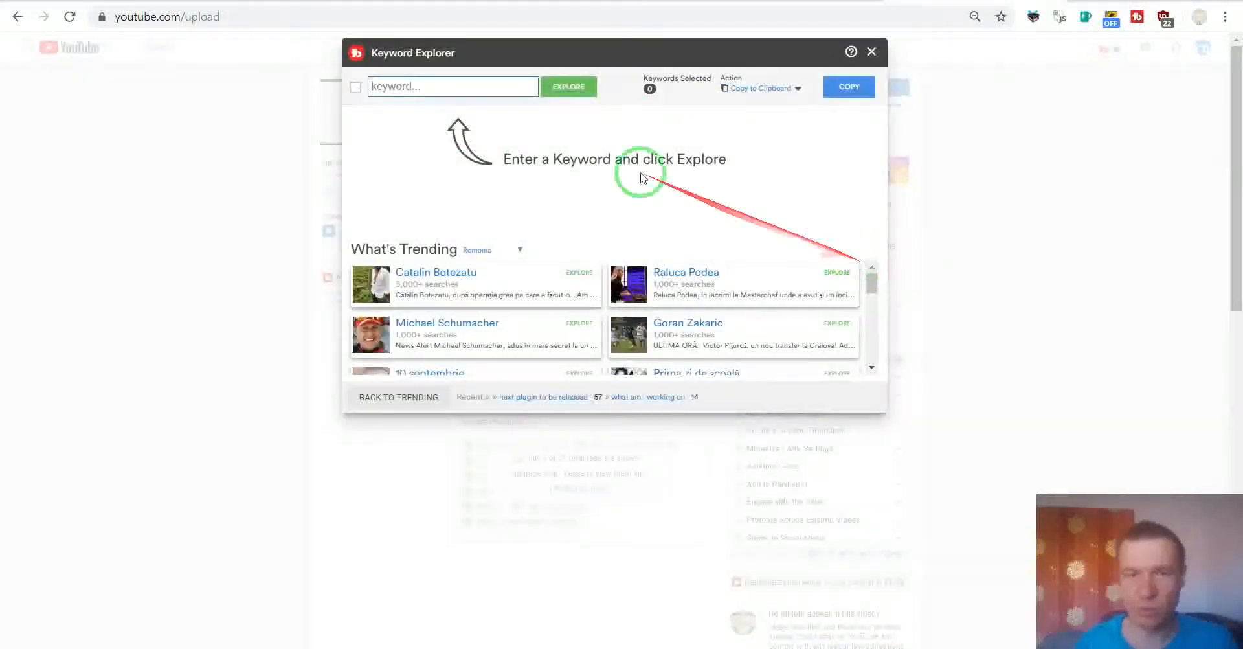
{"action": "left_click", "coordinate": [477, 89]}
{"action": "type", "text": "a sneak peak on what i am working right now"}
{"action": "key", "text": "Return"}
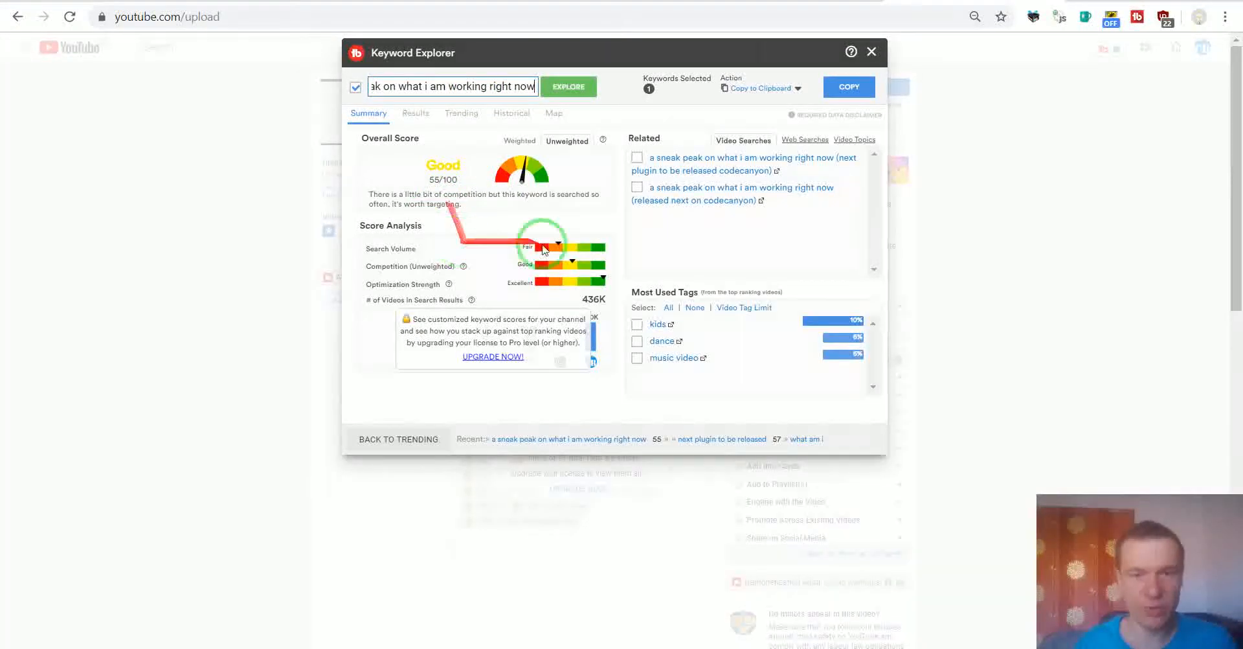
{"action": "left_click", "coordinate": [872, 51]}
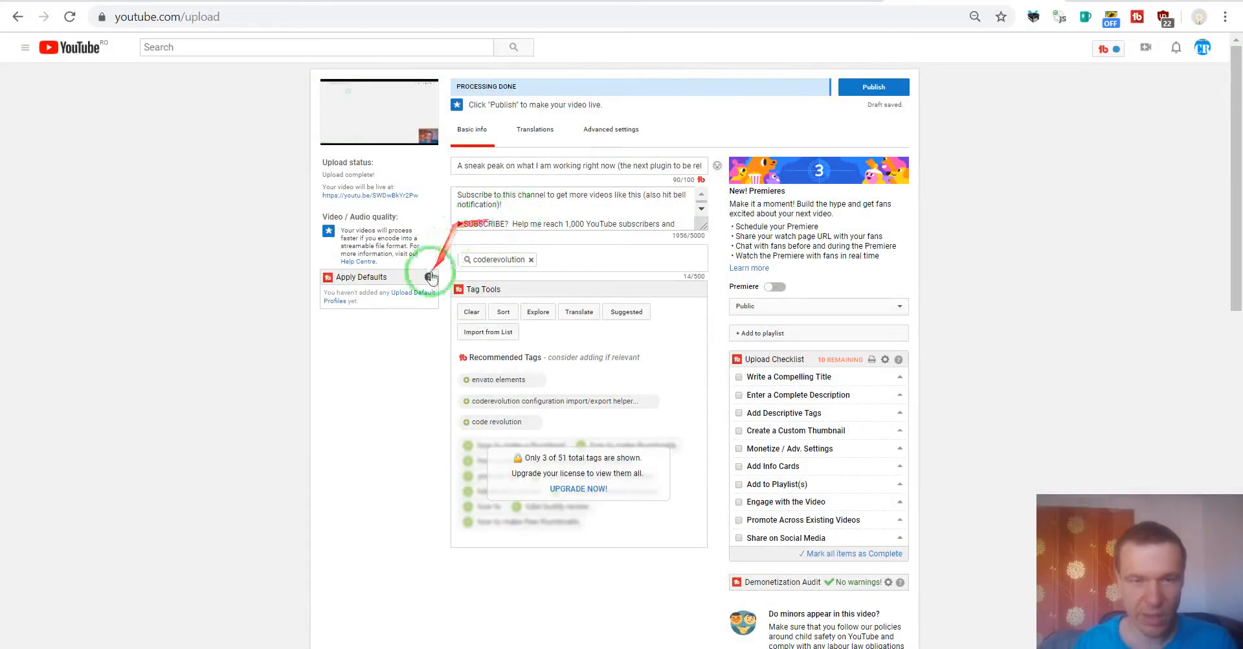
Select the full video title and search Google for "youtube tags" in a new browser tab.
{"action": "triple_click", "coordinate": [509, 166]}
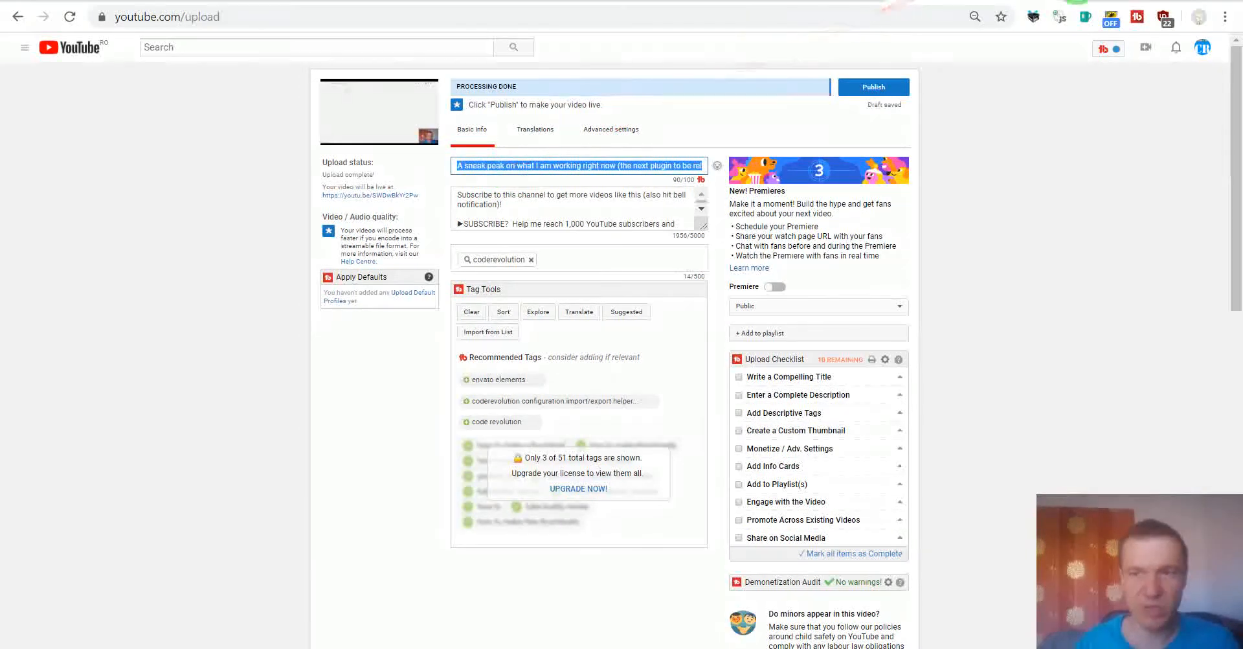
{"action": "left_click", "coordinate": [1080, 4]}
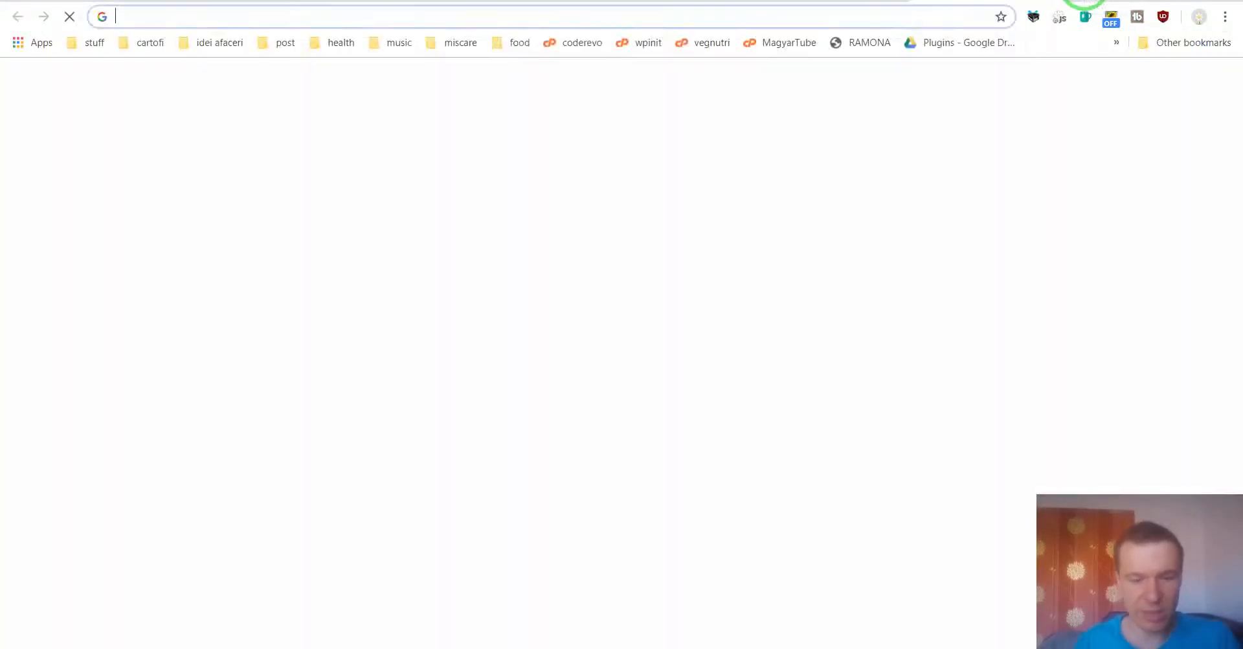
{"action": "type", "text": "youtube ta"}
{"action": "key", "text": "Return"}
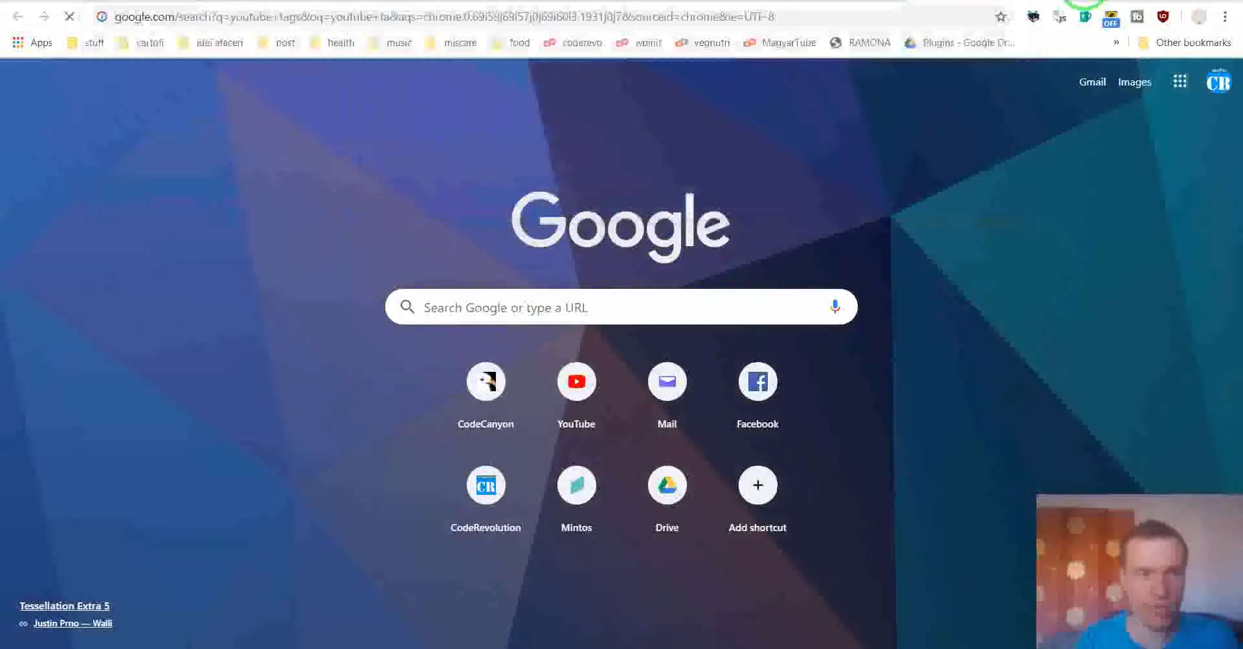
Open the Rapidtags tag generator from the search results and generate tags for the full video title.
{"action": "scroll", "coordinate": [201, 157], "scroll_direction": "down", "scroll_amount": 11}
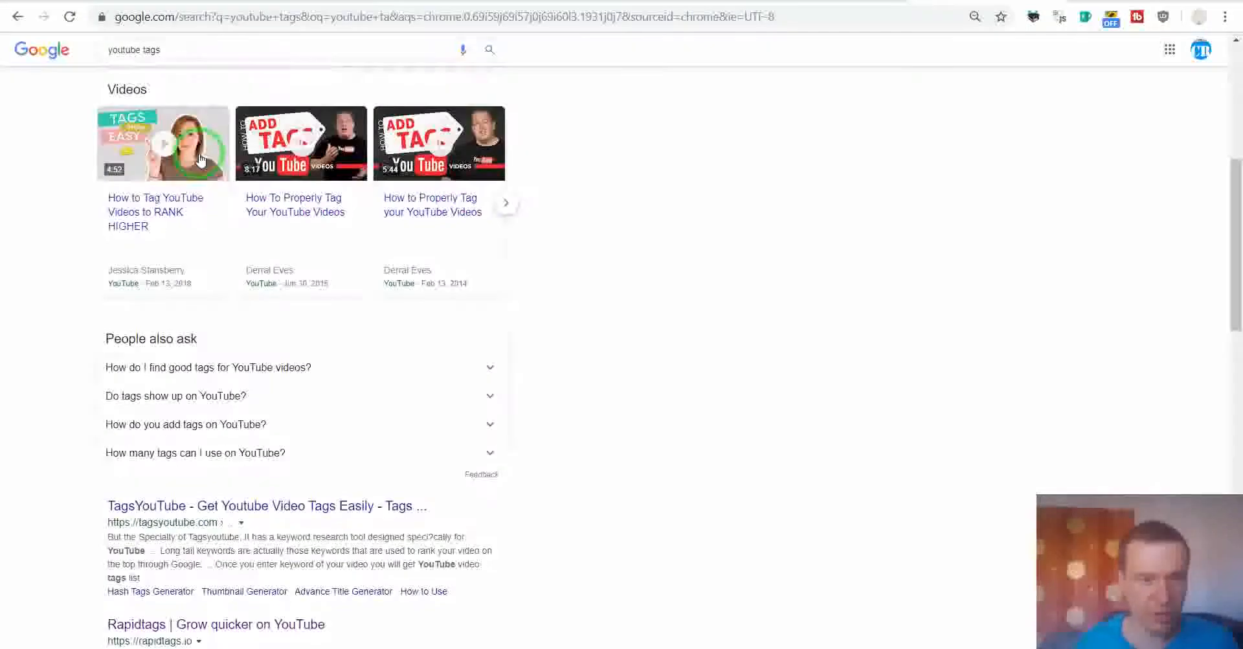
{"action": "left_click", "coordinate": [141, 302]}
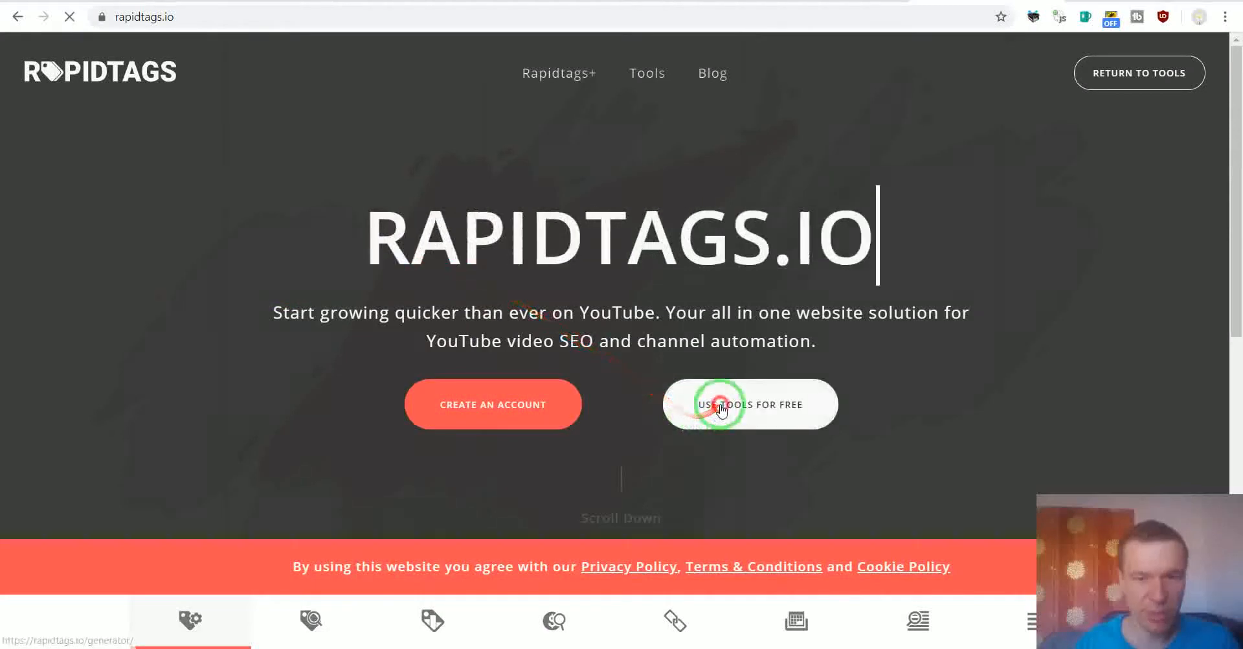
{"action": "left_click", "coordinate": [720, 408]}
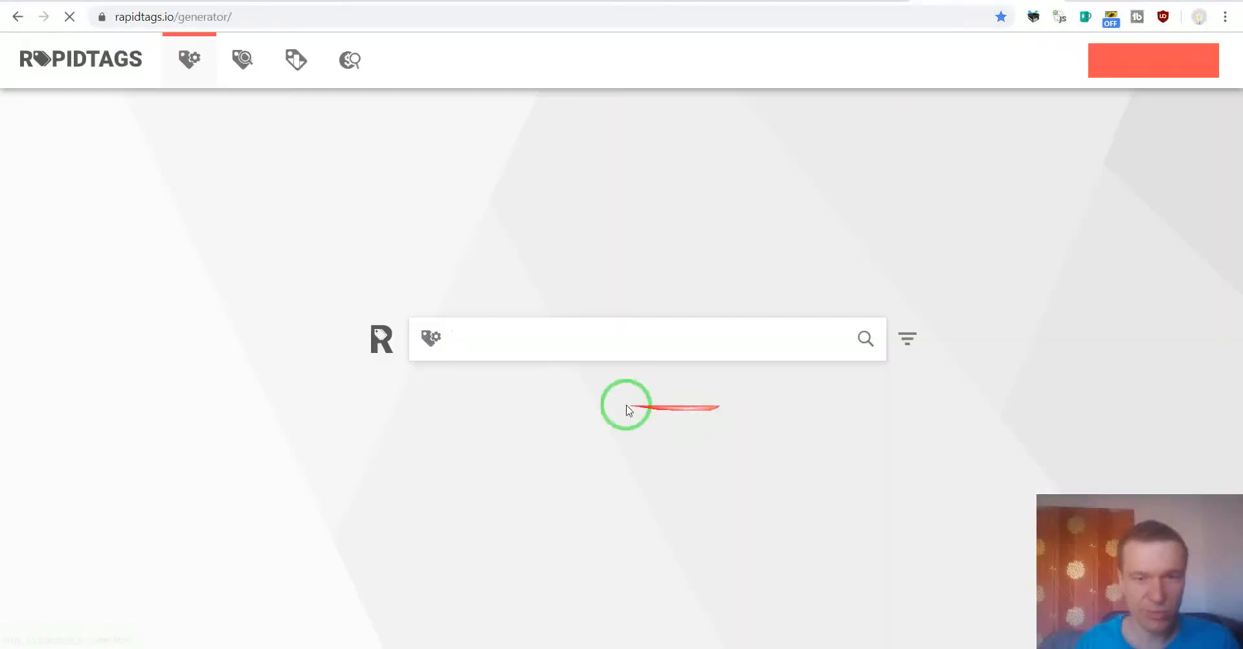
{"action": "type", "text": "I am working right now (the next plugin to be released on CodeCanyon)"}
{"action": "key", "text": "Return"}
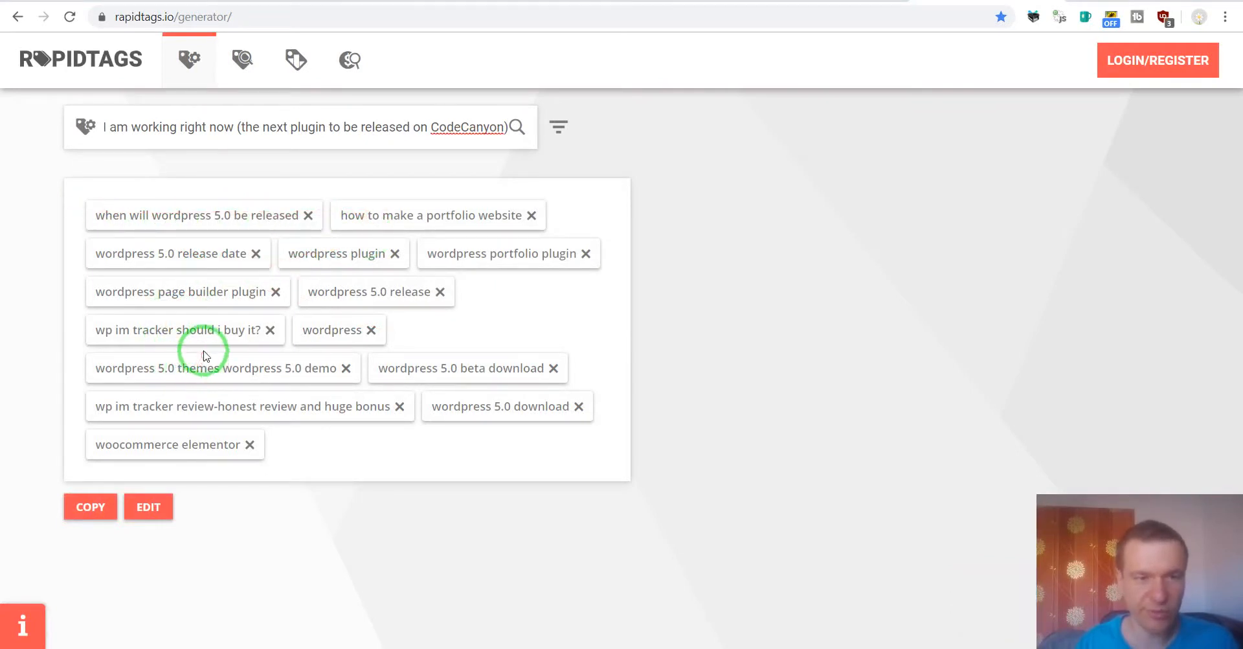
Copy all the generated tags and paste them after "coderevolution" in the YouTube upload's tags.
{"action": "left_click", "coordinate": [91, 506]}
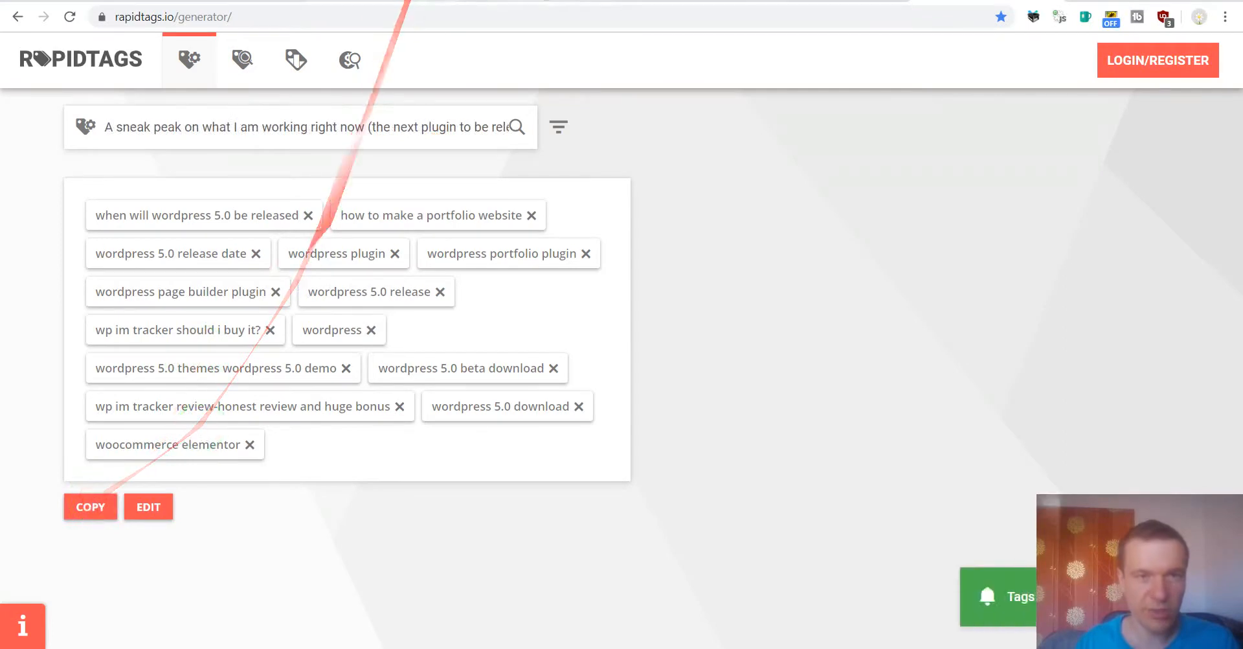
{"action": "left_click", "coordinate": [817, 1]}
{"action": "left_click", "coordinate": [574, 260]}
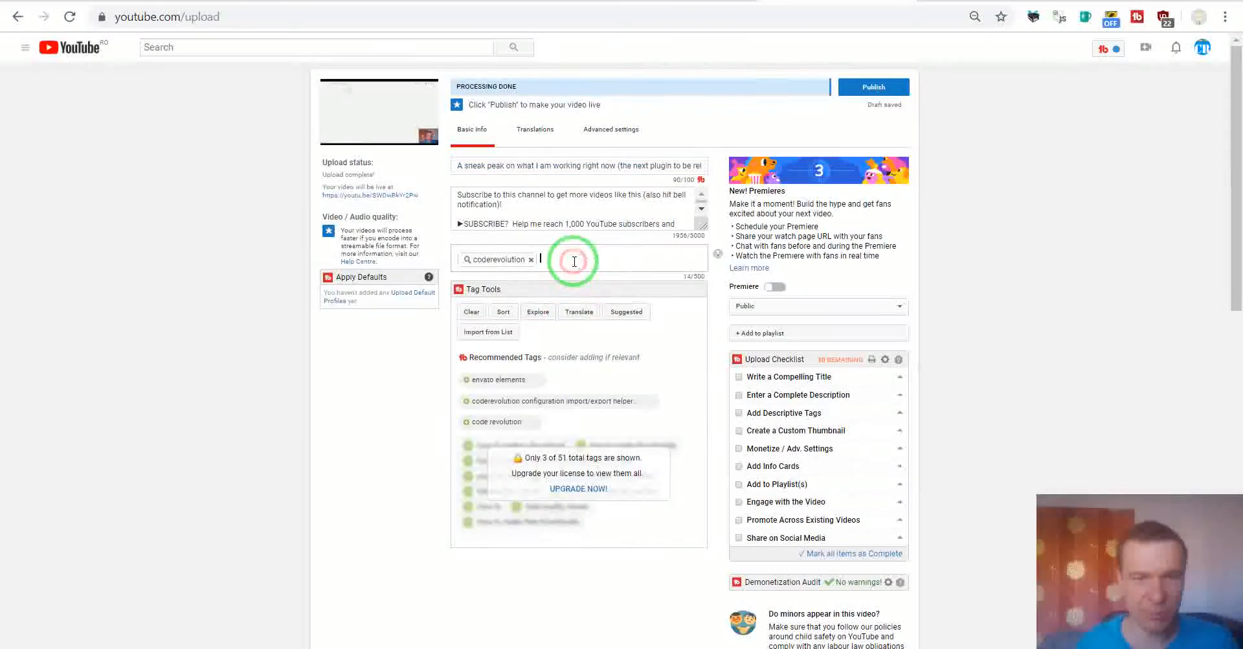
{"action": "key", "text": "ctrl+v"}
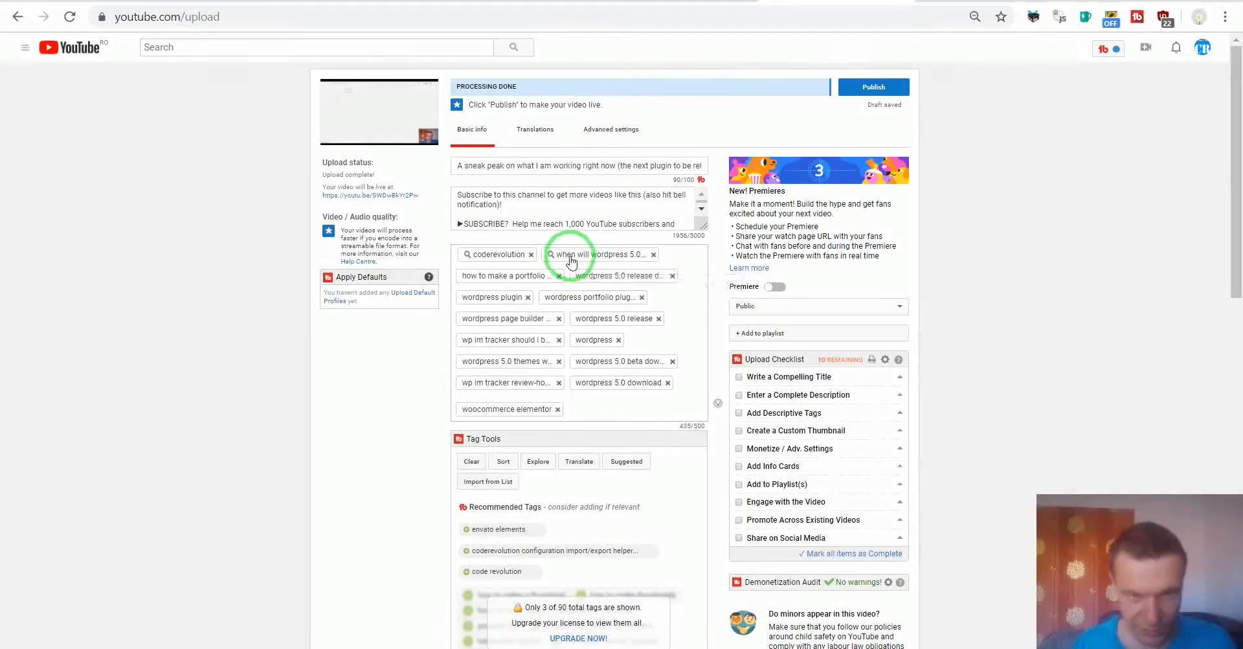
Remove the tags "when will wordpress 5.0 be released", "how to make a portfolio website" and "wordpress 5.0 release date".
{"action": "left_click", "coordinate": [654, 254]}
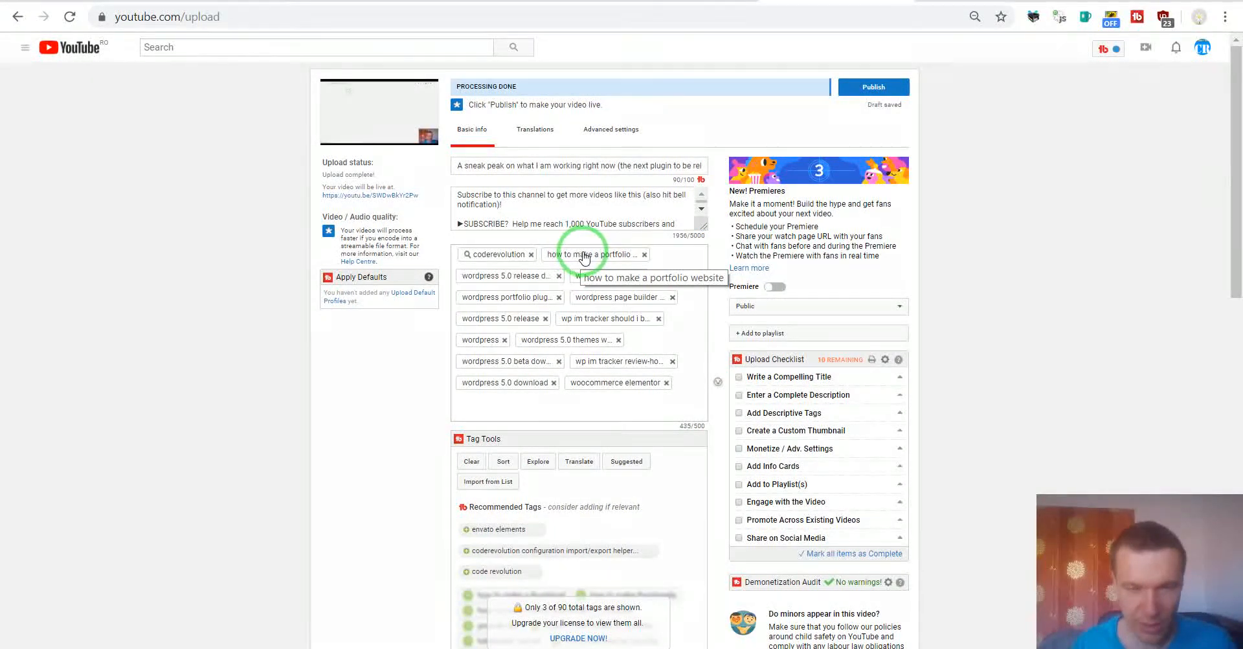
{"action": "left_click", "coordinate": [645, 254]}
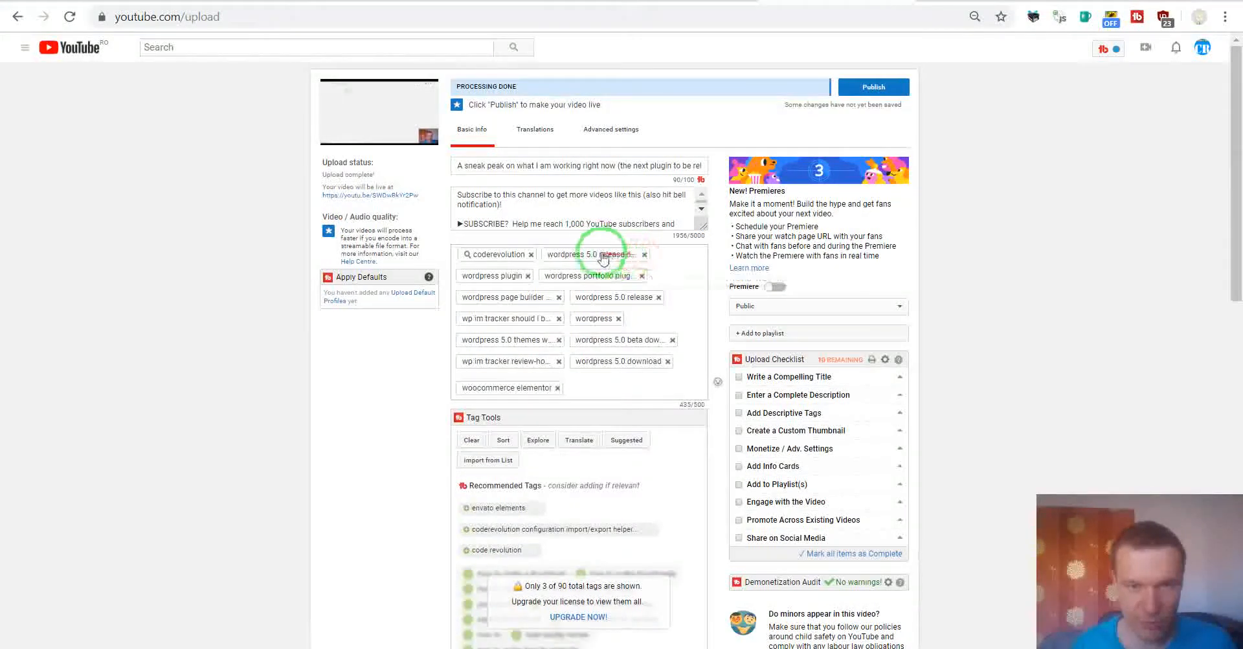
{"action": "left_click", "coordinate": [644, 255]}
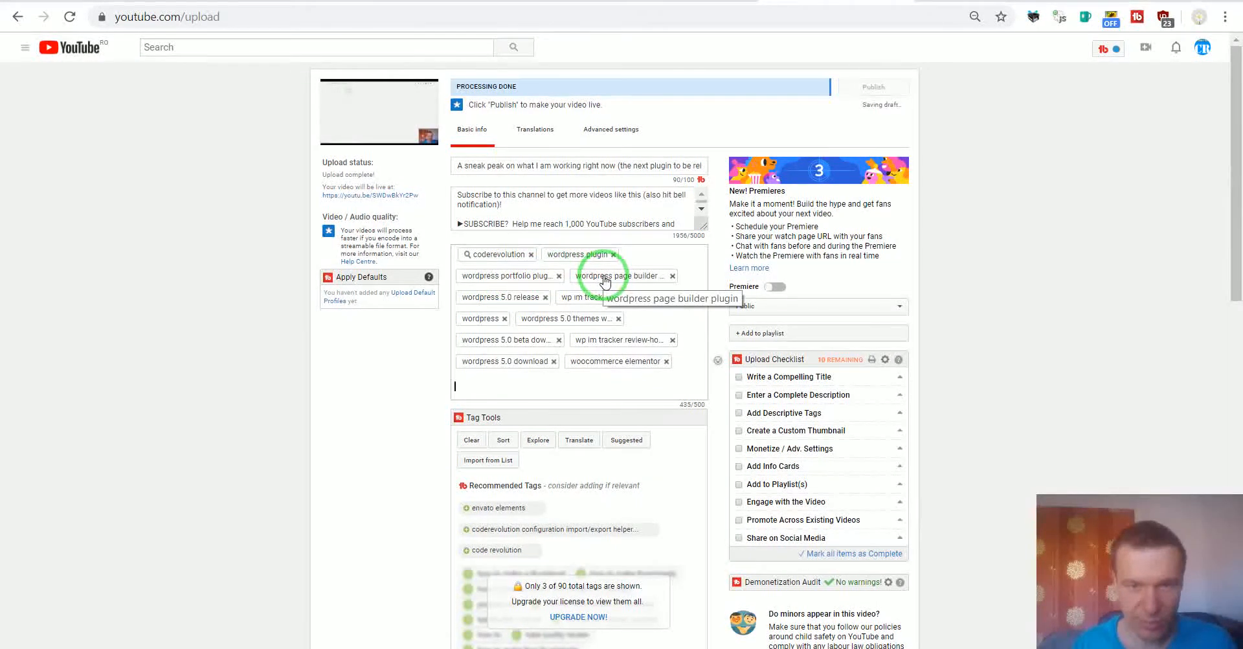
Remove the tags "wordpress page builder plugin", "wordpress 5.0 release" and "wp im tracker should i buy it?".
{"action": "left_click", "coordinate": [672, 276]}
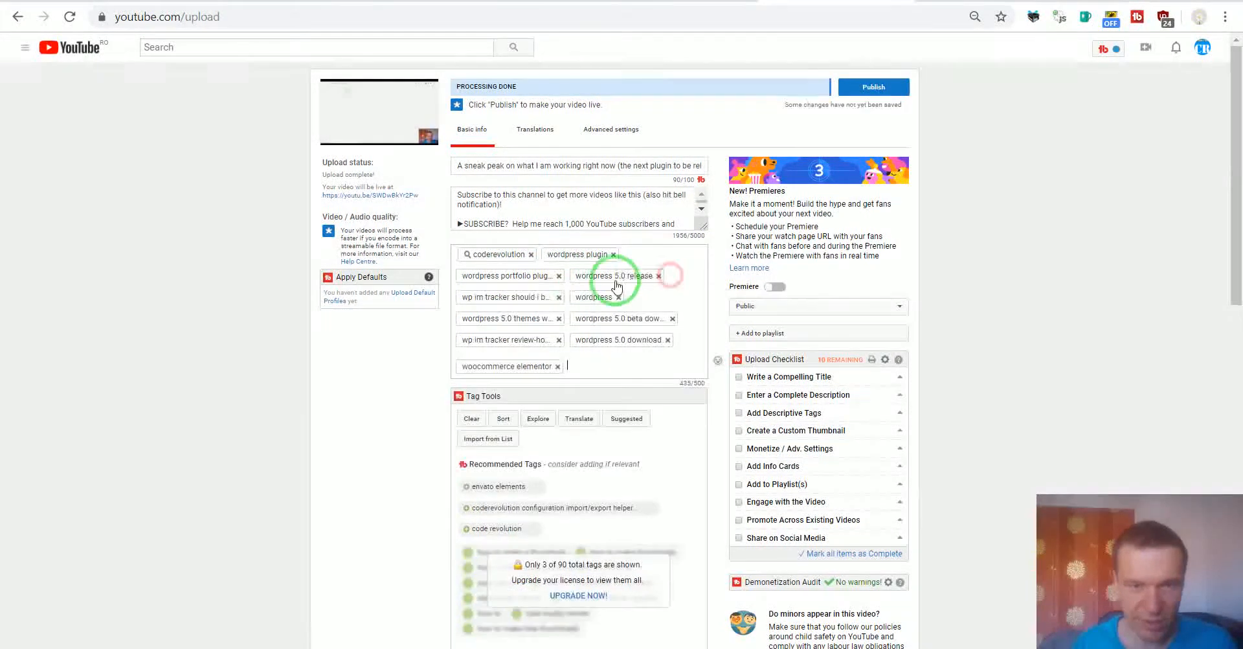
{"action": "left_click", "coordinate": [659, 276]}
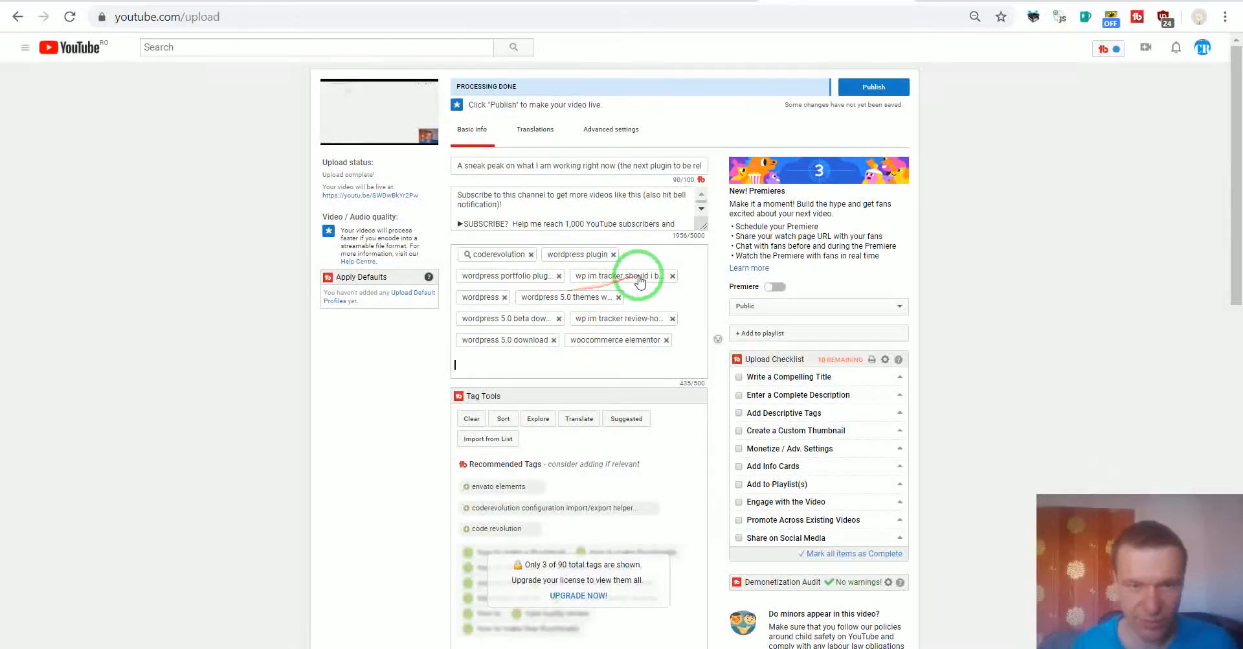
{"action": "left_click", "coordinate": [673, 277]}
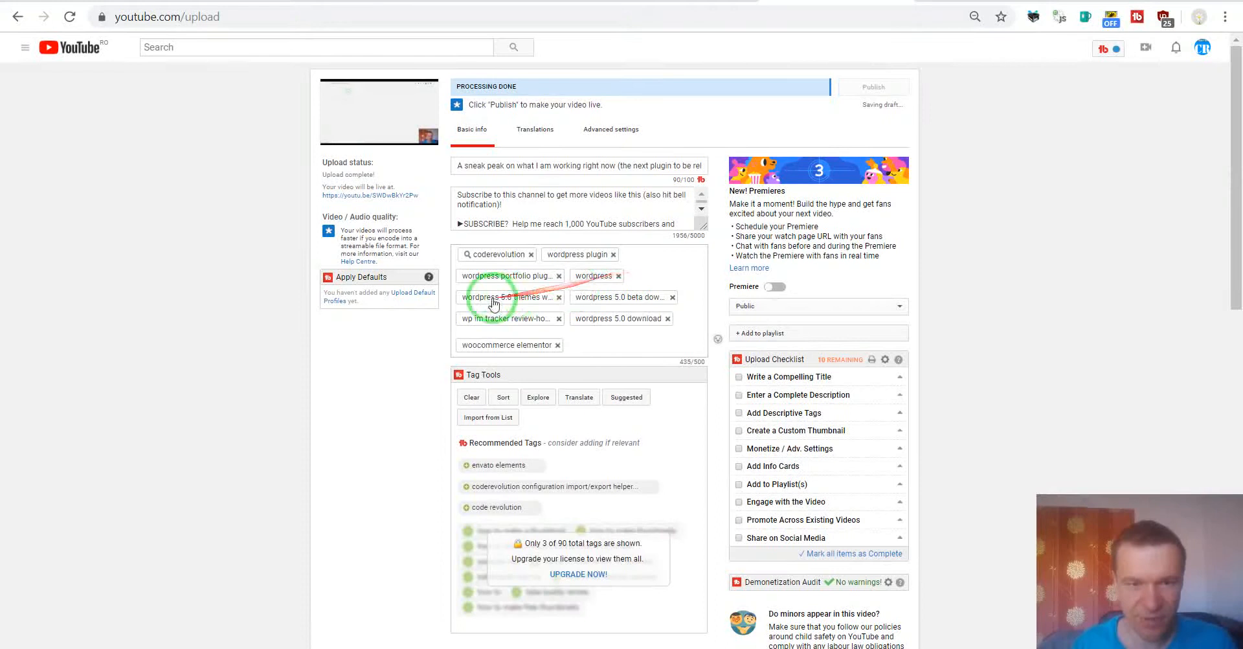
Remove the WordPress 5.0 themes, beta download and download tags, the wp im tracker review tag and "woocommerce elementor".
{"action": "left_click", "coordinate": [559, 297]}
{"action": "left_click", "coordinate": [561, 298]}
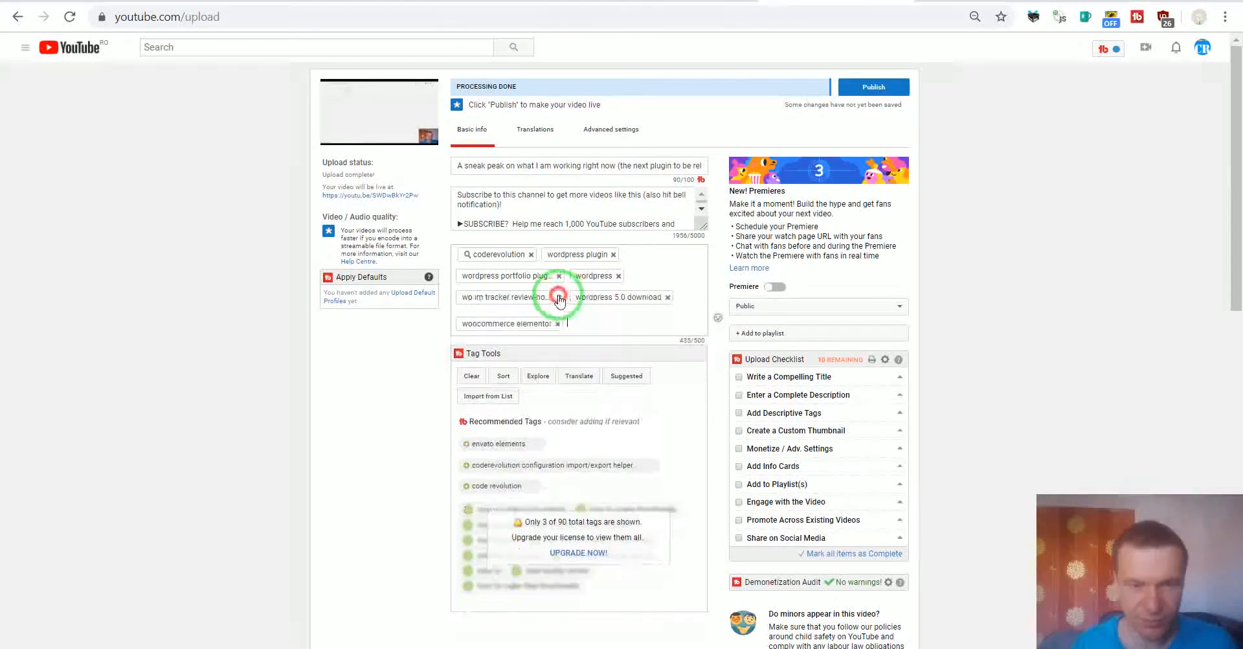
{"action": "left_click", "coordinate": [559, 297]}
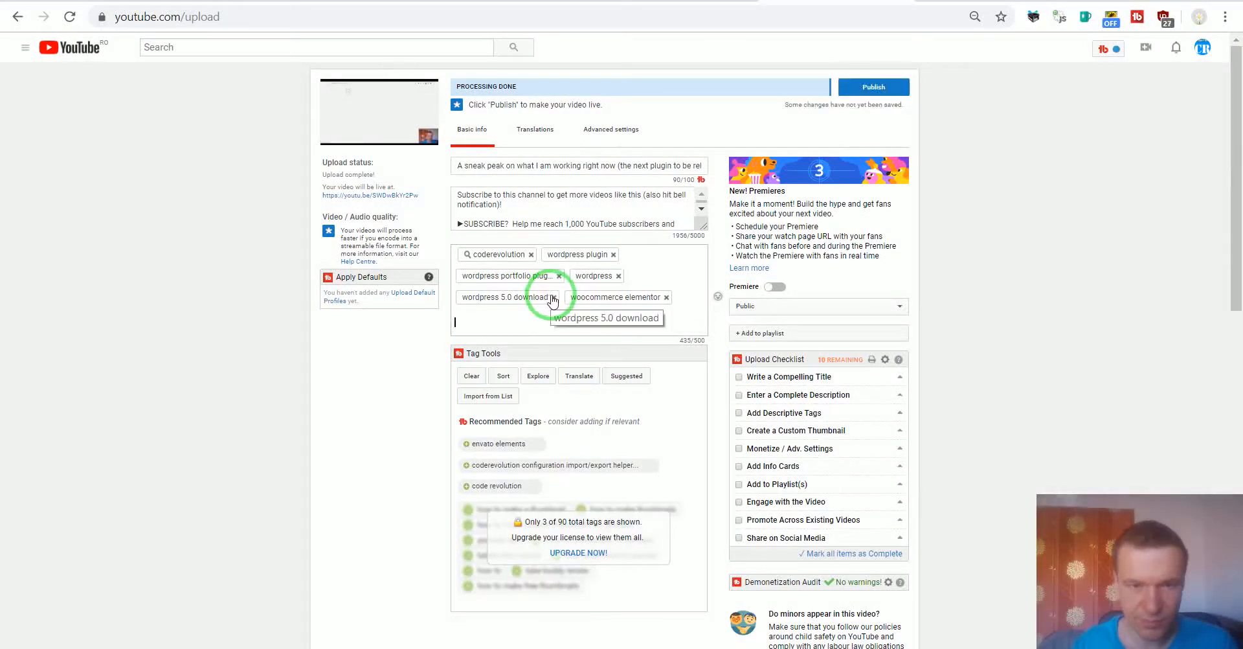
{"action": "left_click", "coordinate": [554, 297]}
{"action": "left_click", "coordinate": [561, 303]}
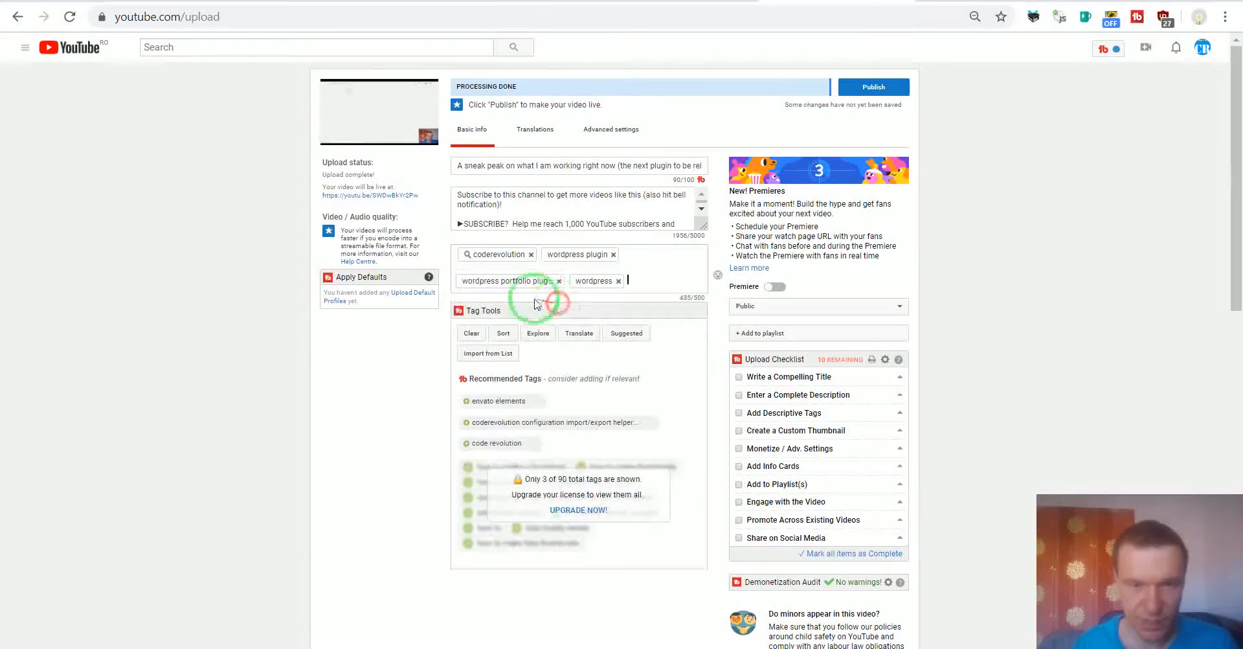
Add the tags "sneak peak" and "my next plugin" to the video.
{"action": "type", "text": "sne"}
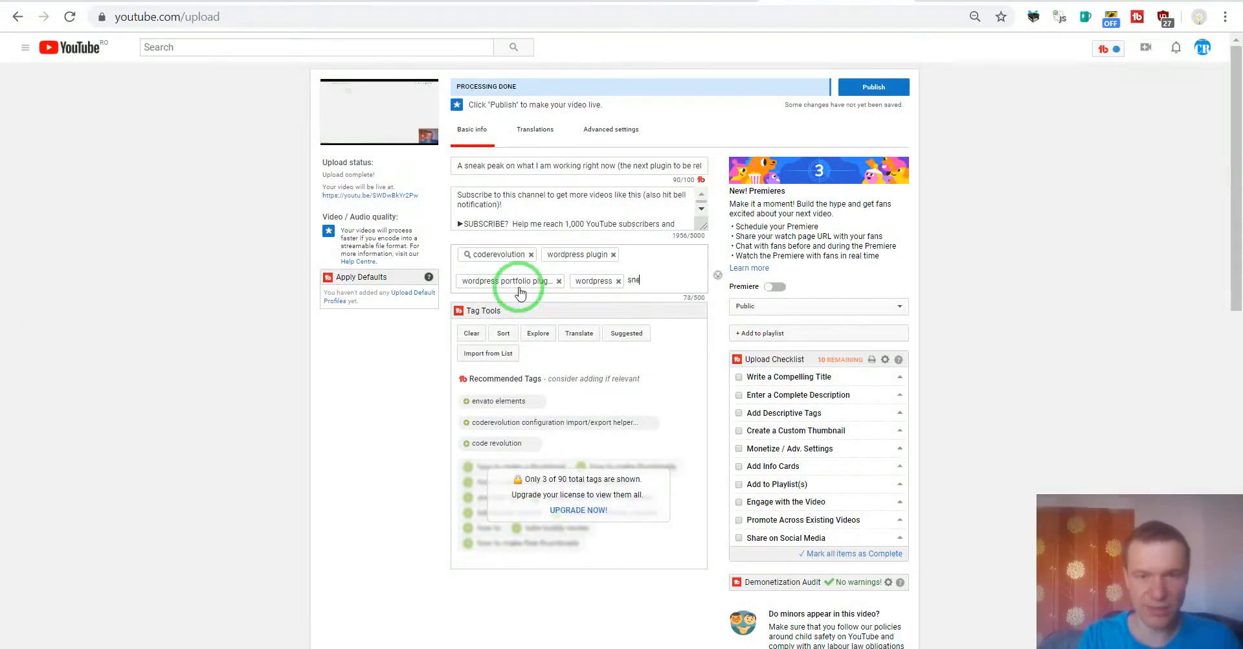
{"action": "type", "text": "ak"}
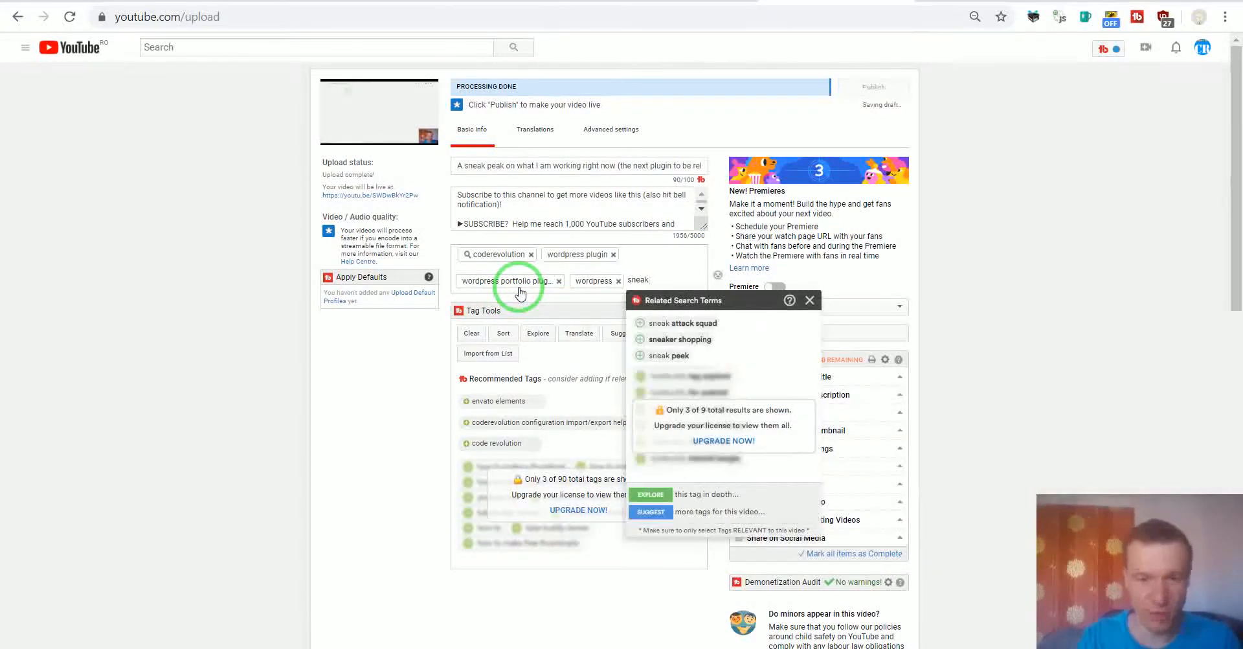
{"action": "type", "text": " peak"}
{"action": "key", "text": "Return"}
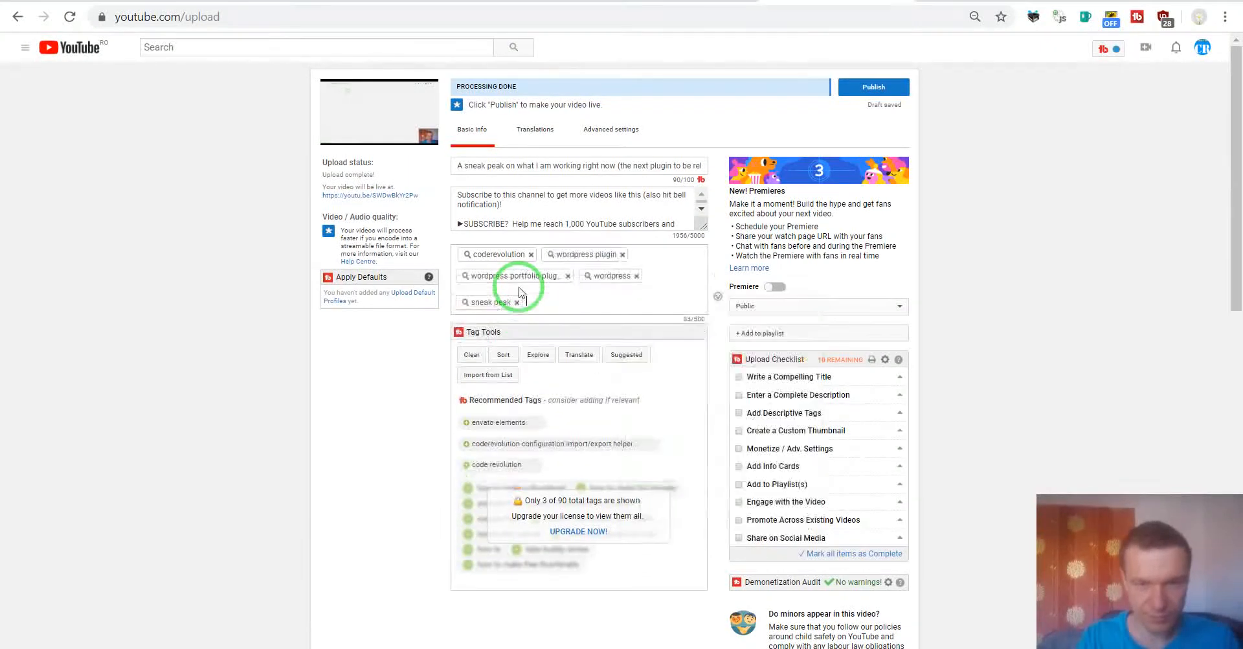
{"action": "type", "text": "my next plugin"}
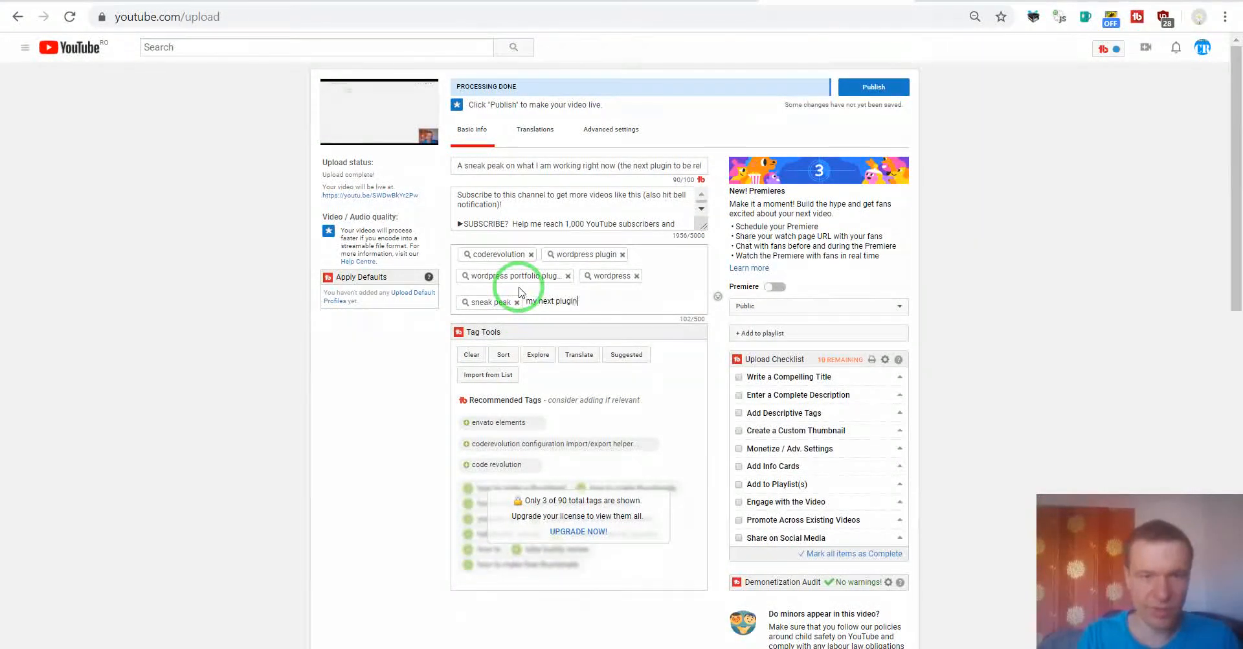
{"action": "key", "text": "Return"}
Add the tags "what am I working on" and "next release" to the video.
{"action": "type", "text": "what"}
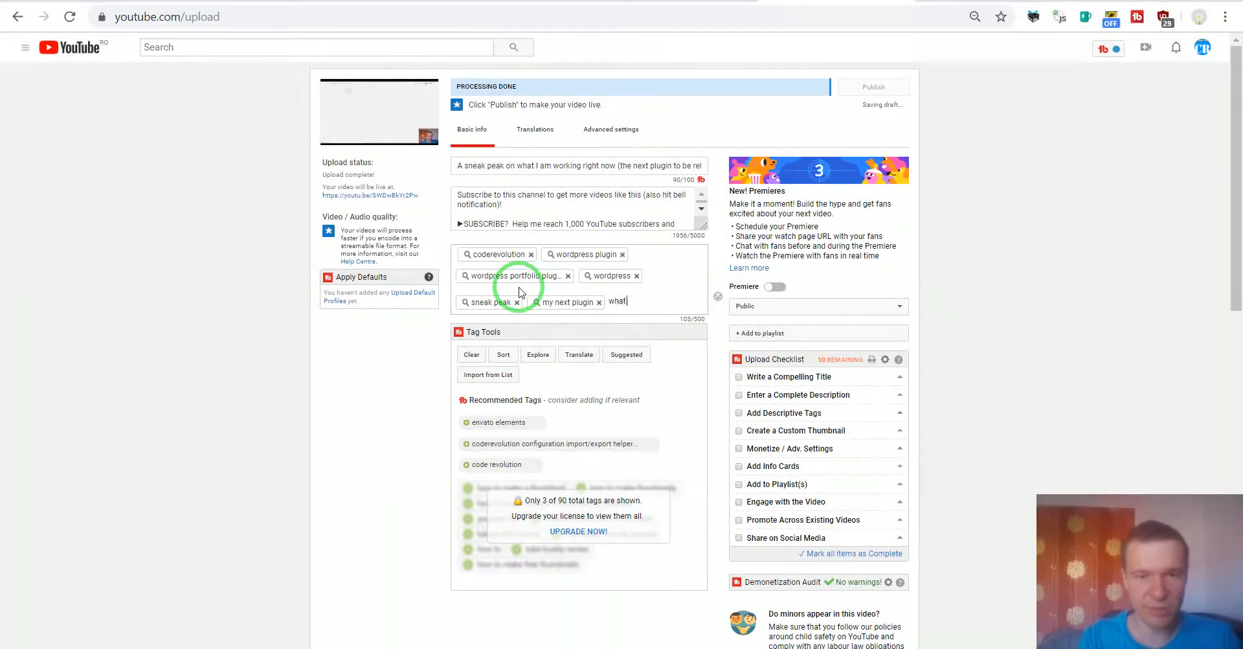
{"action": "type", "text": " am I working"}
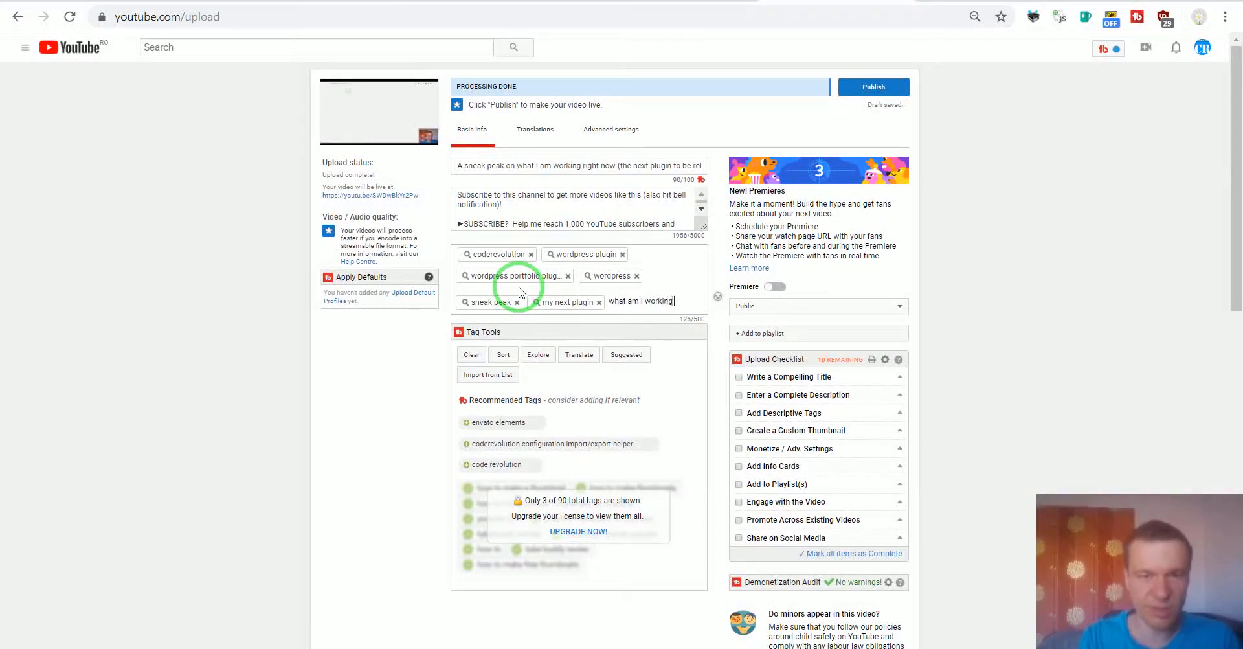
{"action": "type", "text": " on"}
{"action": "key", "text": "Return"}
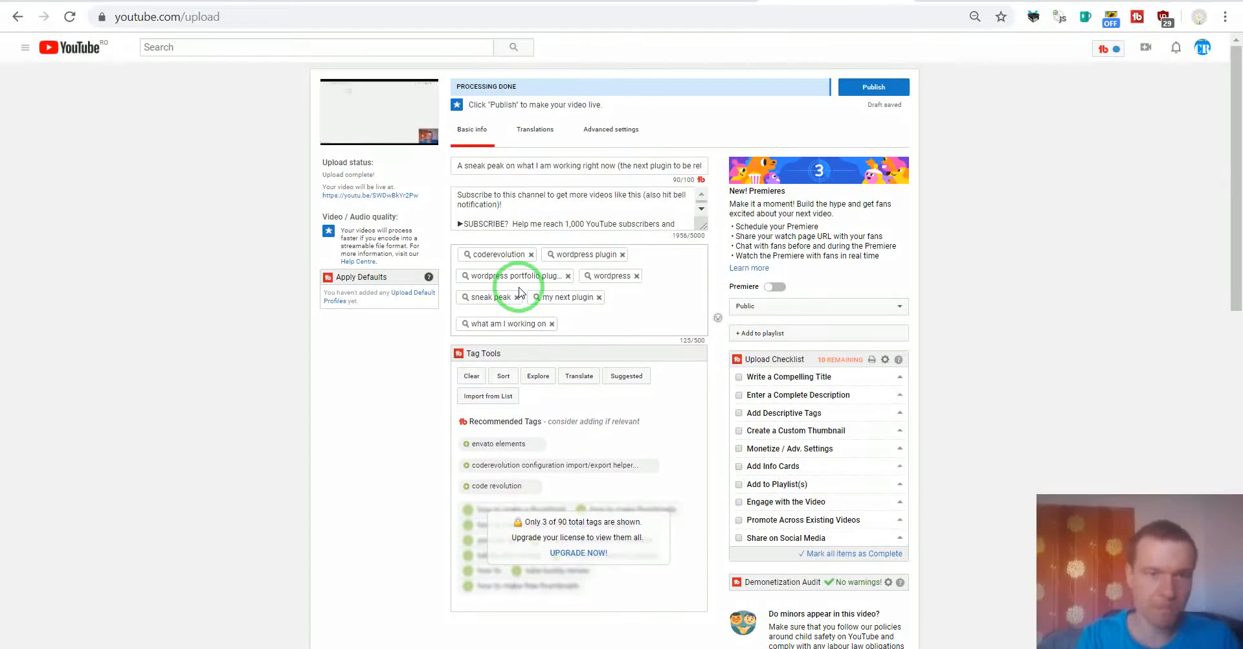
{"action": "type", "text": "next"}
{"action": "type", "text": " rlea"}
{"action": "type", "text": "ase"}
{"action": "key", "text": "Return"}
Add the tags "my work" and "behind the scenes" to the video.
{"action": "type", "text": "my"}
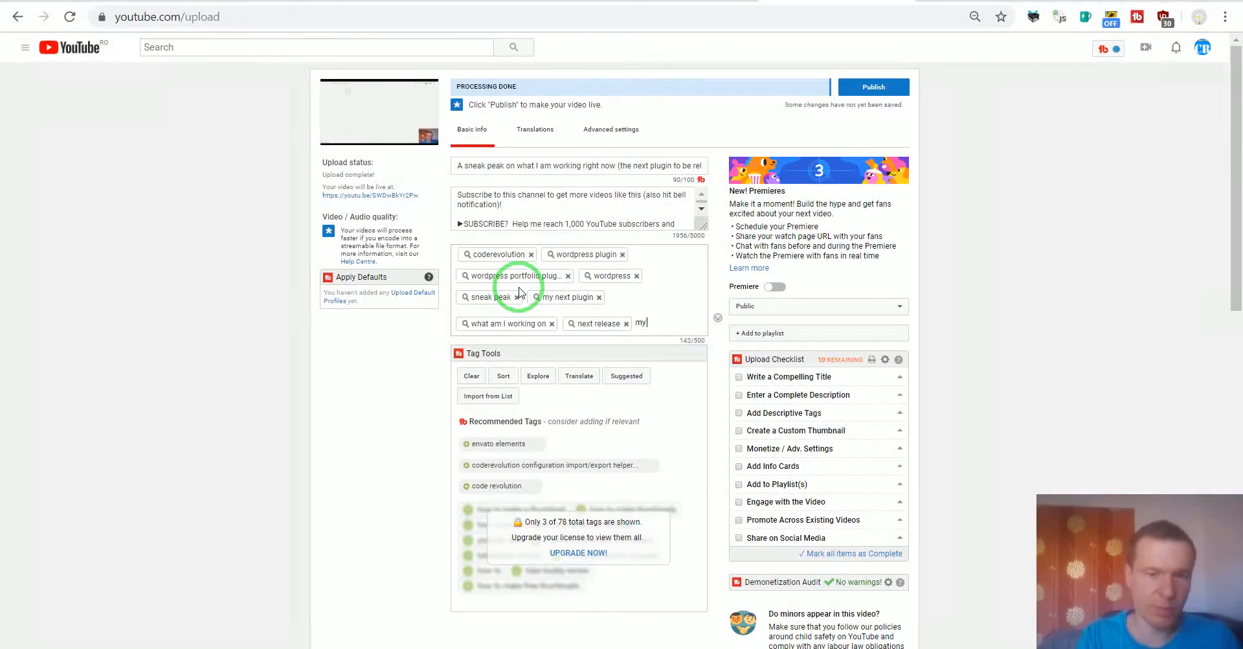
{"action": "type", "text": " work"}
{"action": "key", "text": "Return"}
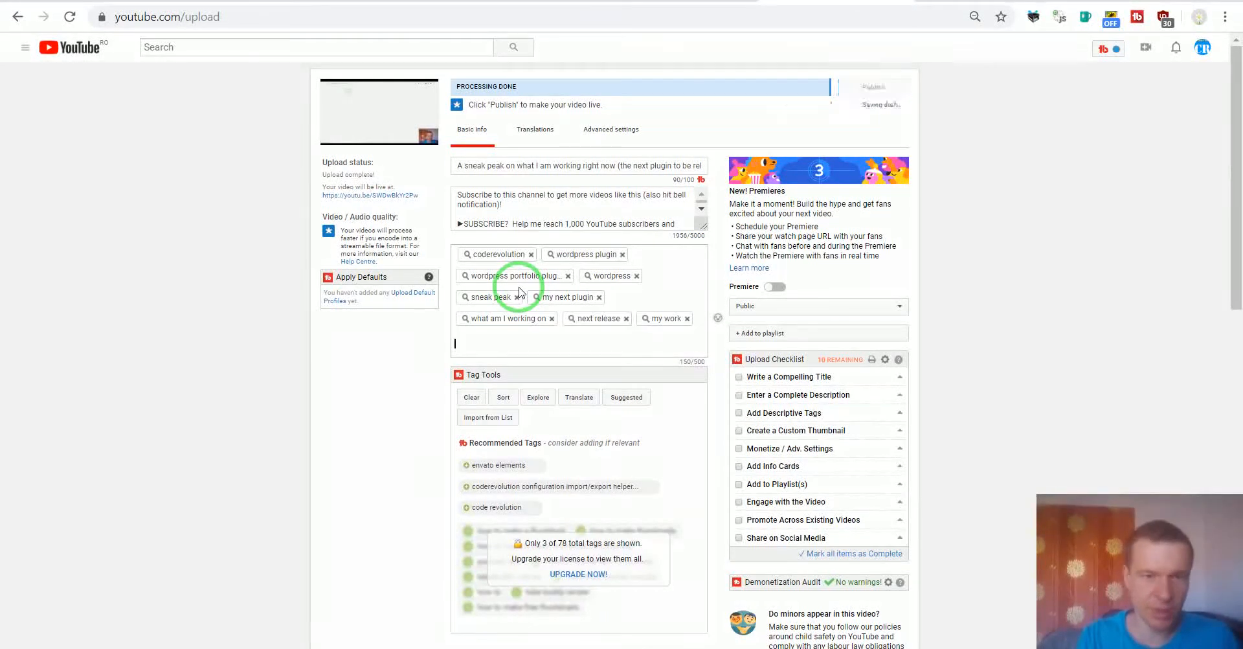
{"action": "key", "text": "BackSpace"}
{"action": "key", "text": "BackSpace"}
{"action": "key", "text": "BackSpace"}
{"action": "key", "text": "BackSpace"}
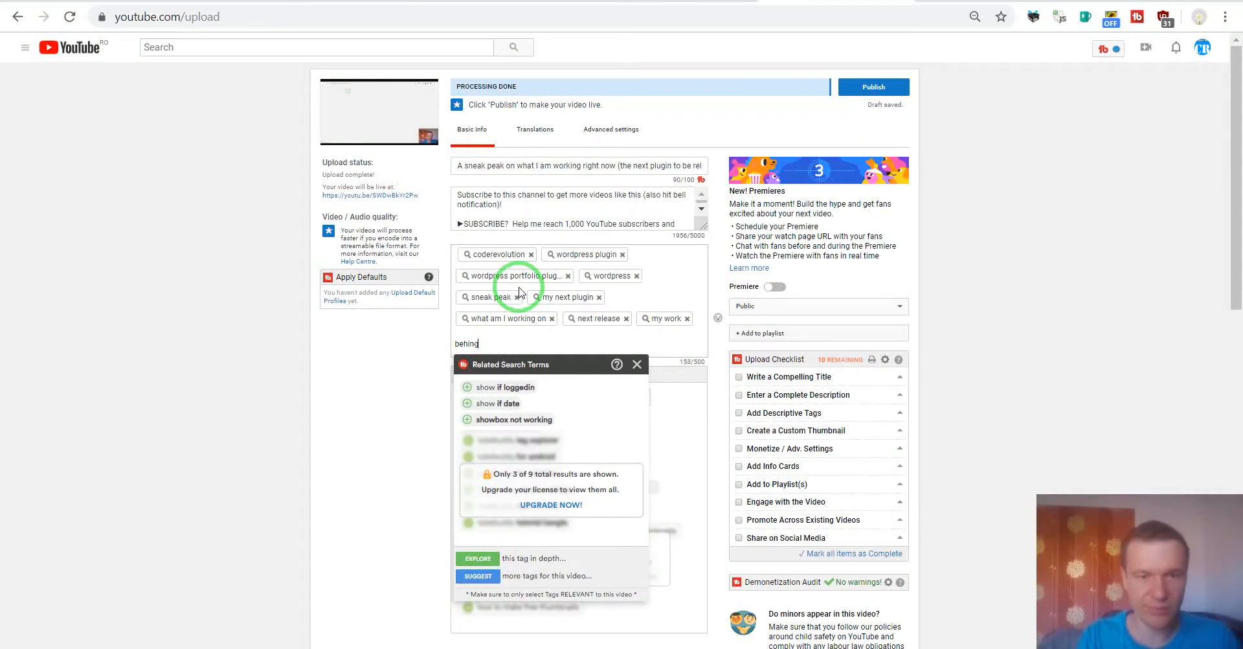
{"action": "type", "text": "behind the scen"}
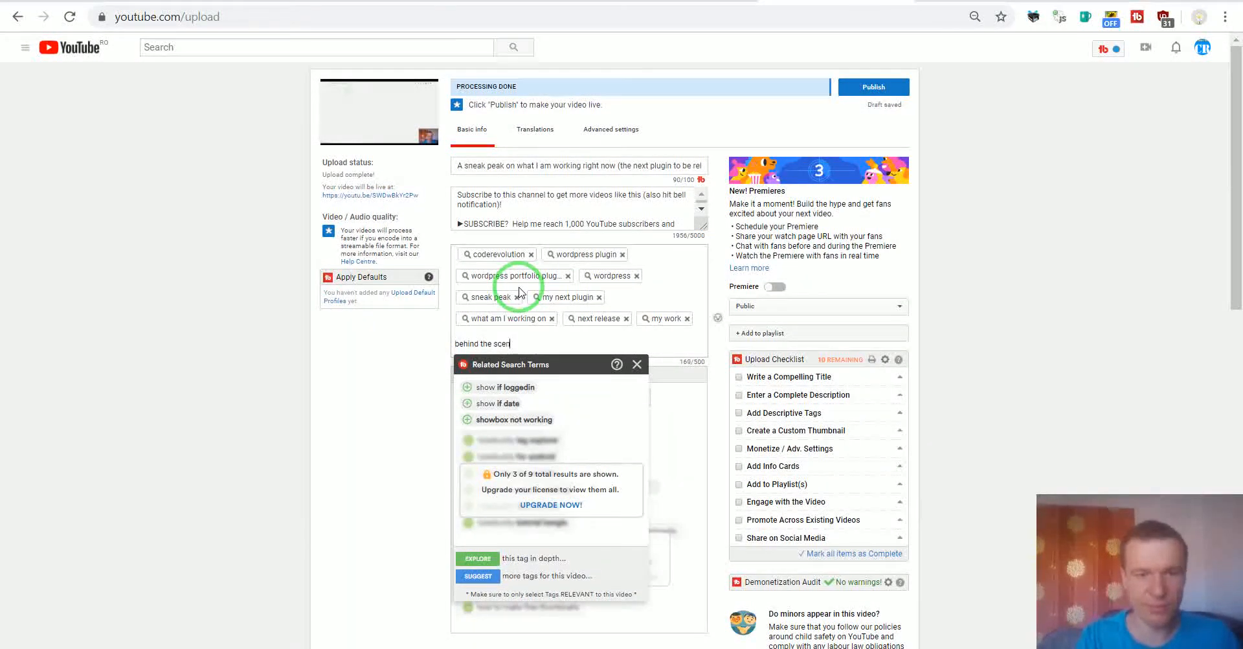
{"action": "type", "text": "es"}
{"action": "key", "text": "Return"}
Add the tags "what is the next plugin" and "how will the next plugin" to the video.
{"action": "type", "text": "what is the"}
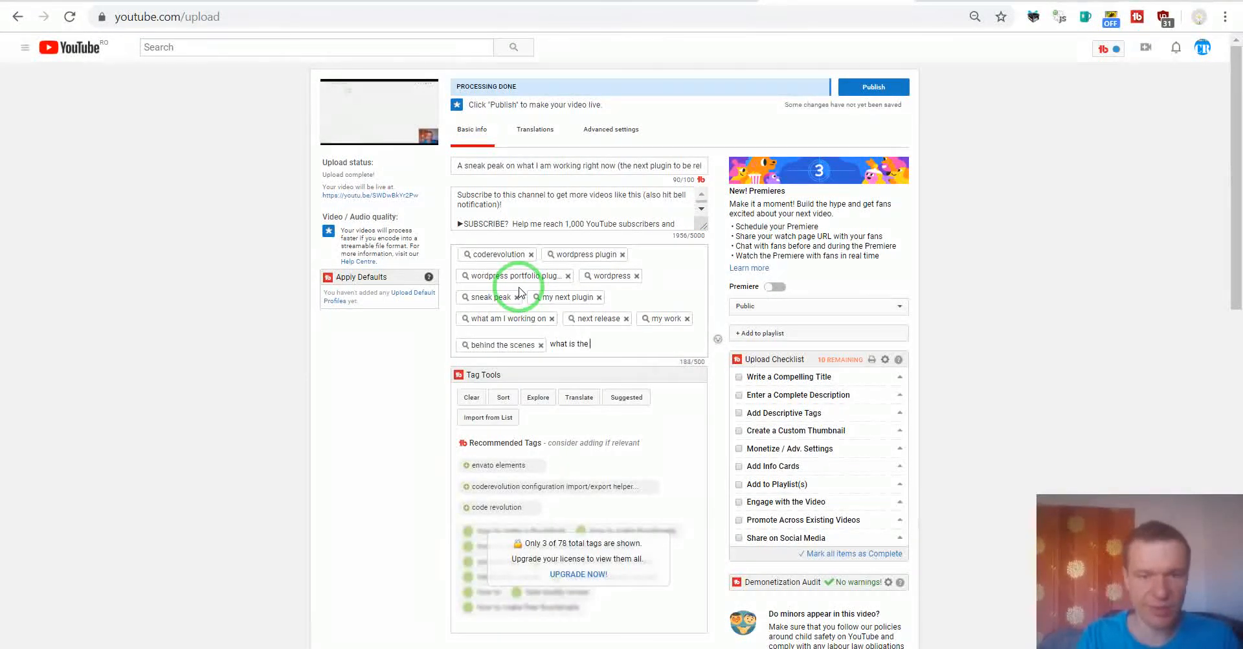
{"action": "type", "text": " next"}
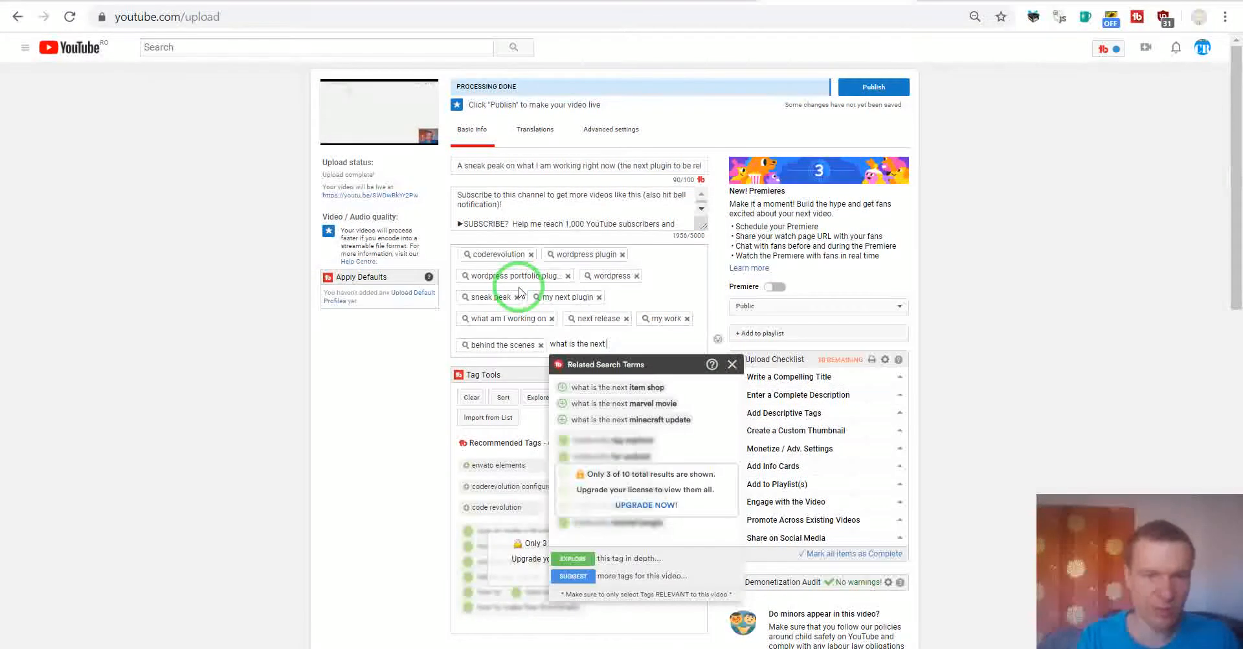
{"action": "type", "text": " plugin"}
{"action": "key", "text": "Return"}
{"action": "type", "text": "how will the"}
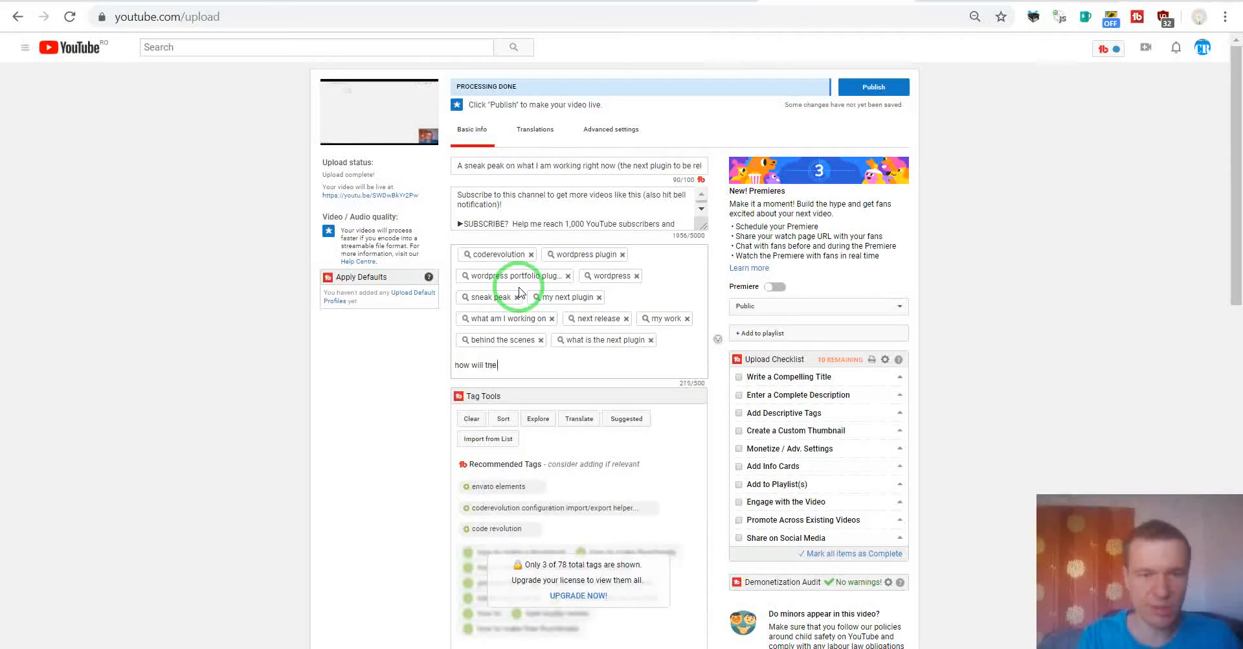
{"action": "type", "text": " next plugin"}
{"action": "key", "text": "Return"}
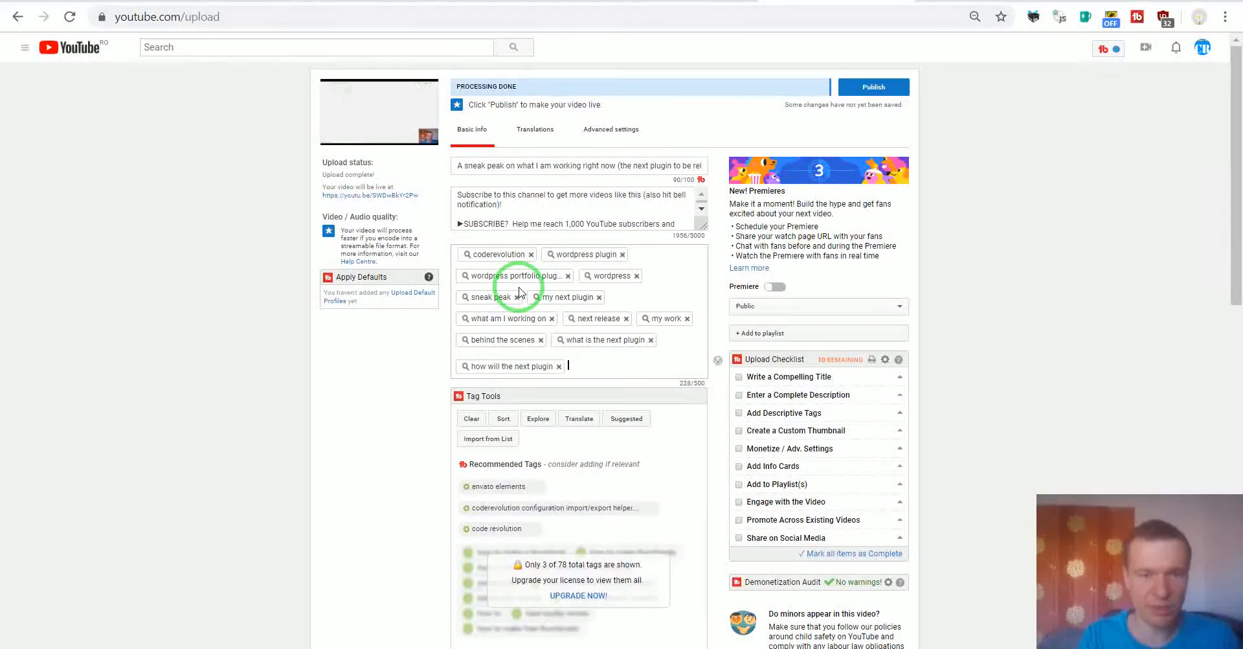
Add the tags "release date" and "plugin release date" to the video.
{"action": "type", "text": "selease date"}
{"action": "key", "text": "Return"}
{"action": "type", "text": "ne"}
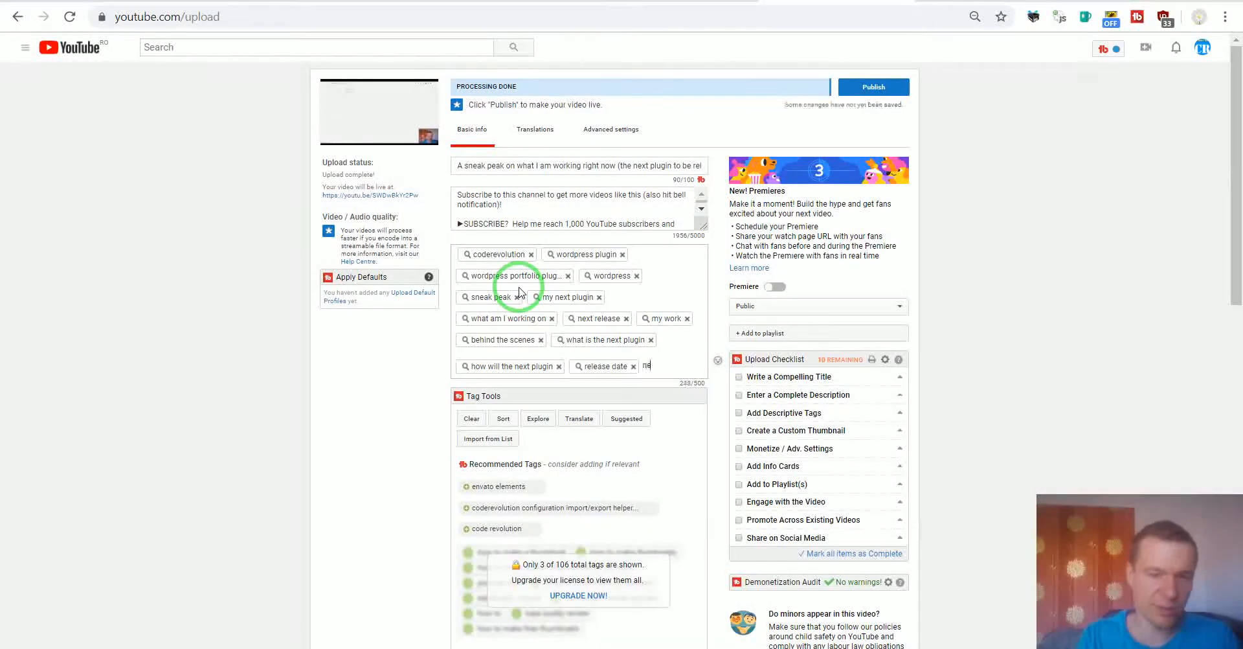
{"action": "type", "text": "xt p"}
{"action": "key", "text": "BackSpace"}
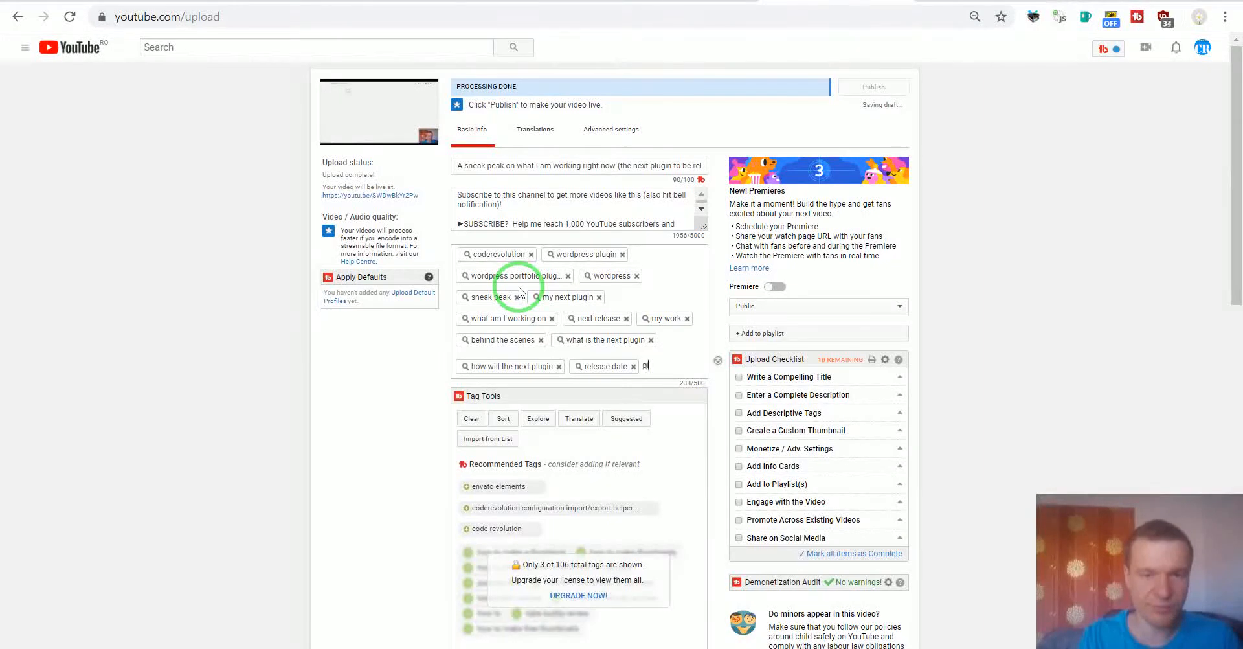
{"action": "type", "text": "lugin release d"}
{"action": "type", "text": "ata"}
{"action": "key", "text": "Return"}
Add the tag "next work" and keep the tags field ready for another entry.
{"action": "type", "text": "next work"}
{"action": "key", "text": "Return"}
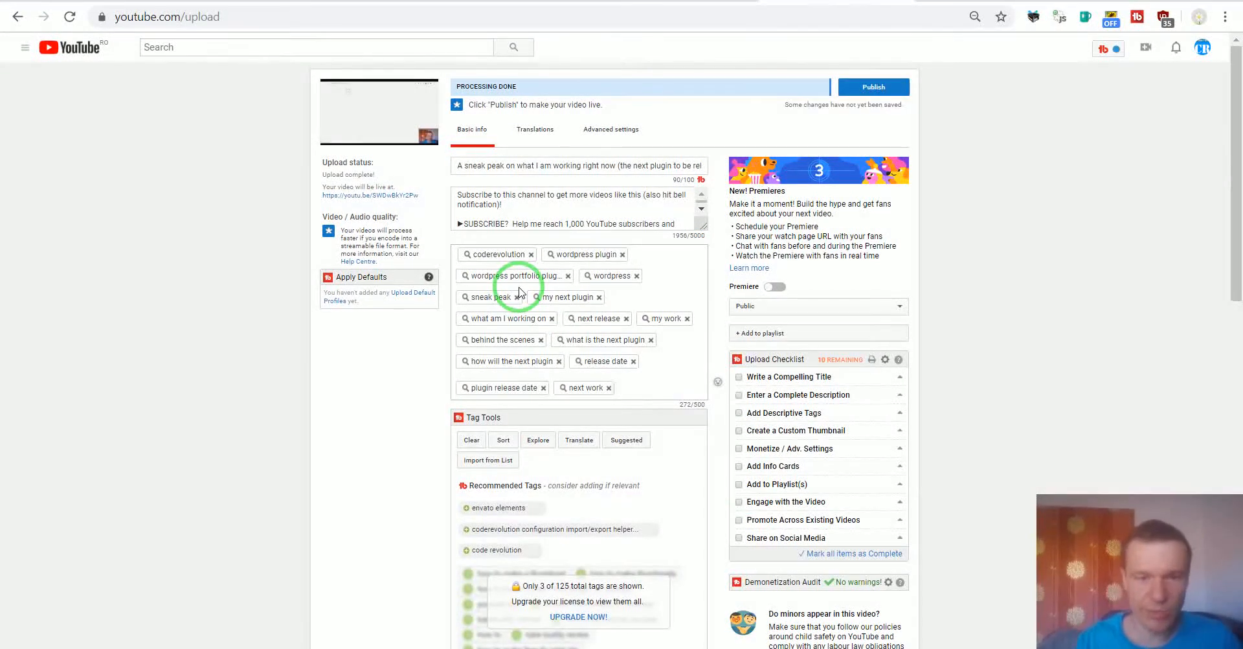
{"action": "left_click_drag", "start_coordinate": [680, 405], "coordinate": [705, 402]}
{"action": "left_click", "coordinate": [681, 404]}
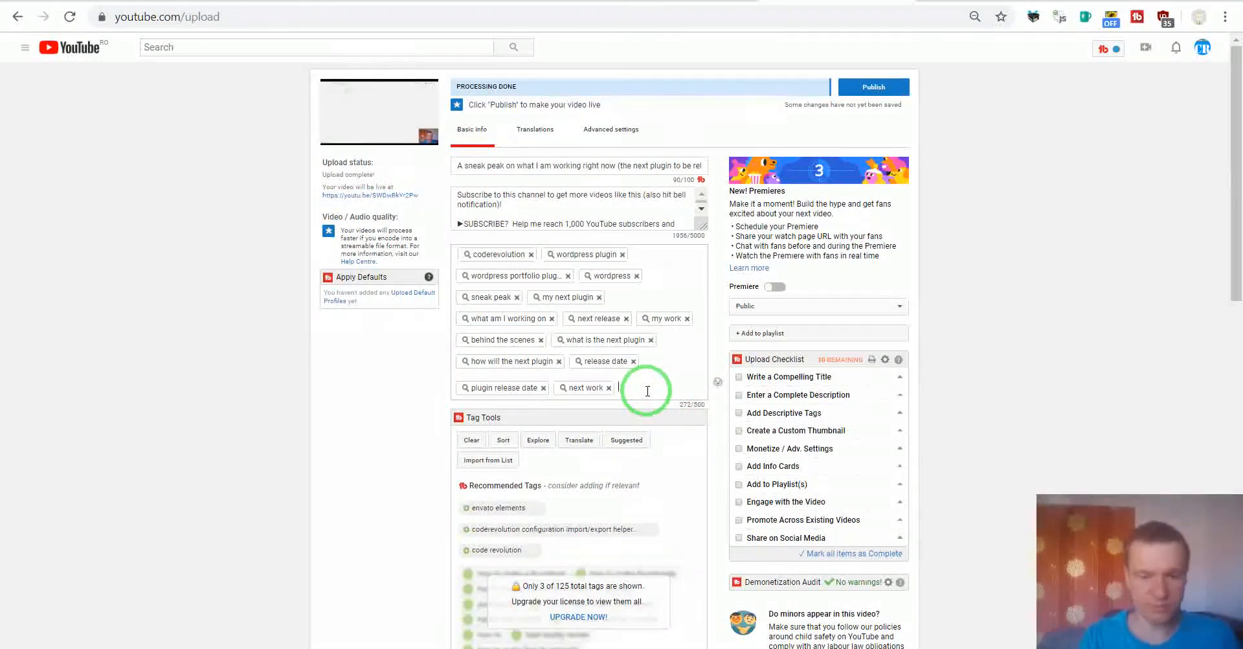
Add the tags "coderevolution plugin" and "newsomatic successor" to the video.
{"action": "type", "text": "what"}
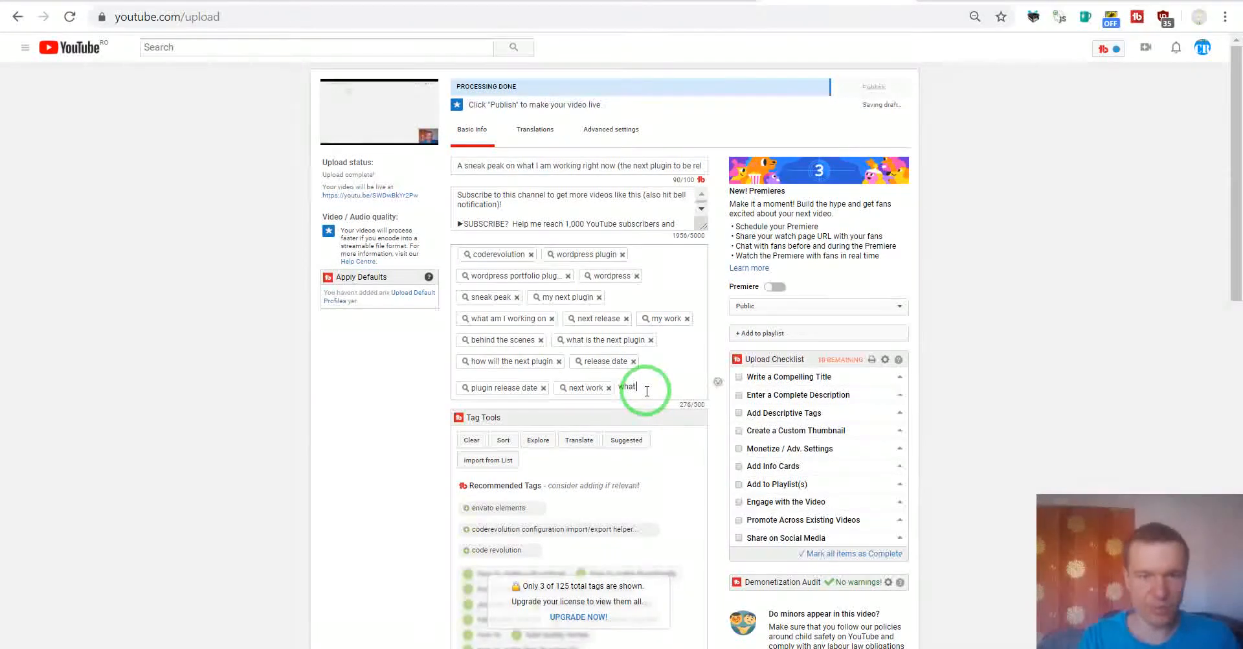
{"action": "type", "text": " ca"}
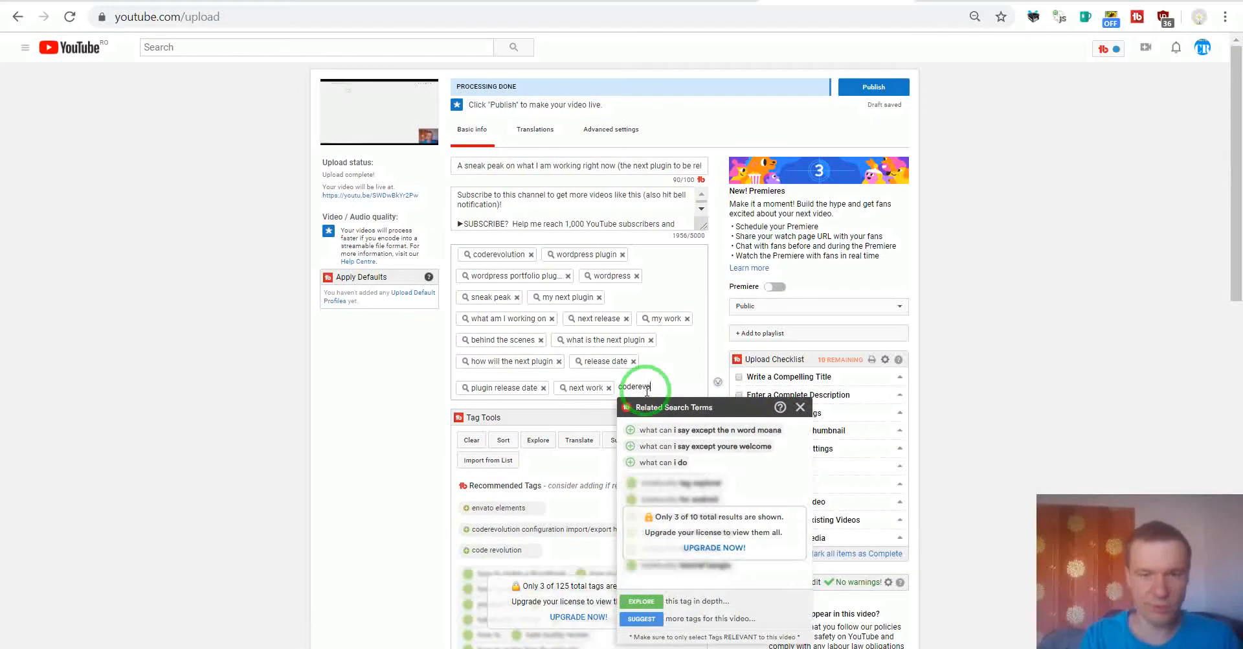
{"action": "type", "text": " p"}
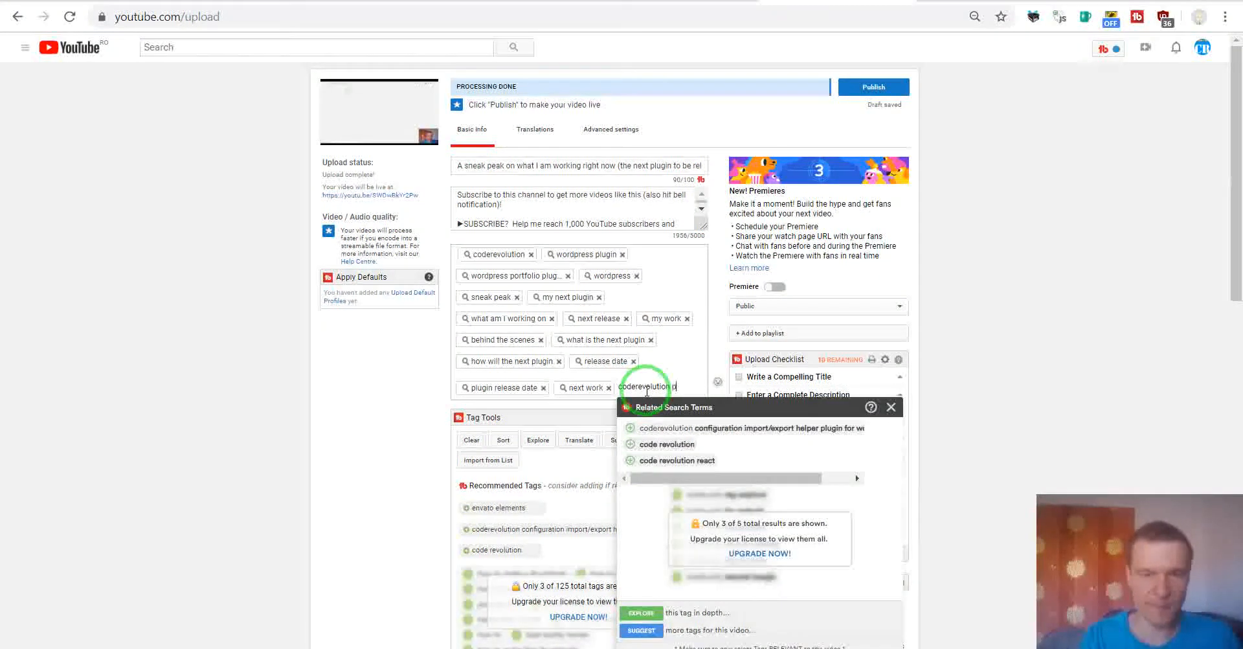
{"action": "type", "text": "lugin"}
{"action": "key", "text": "Return"}
{"action": "type", "text": "r"}
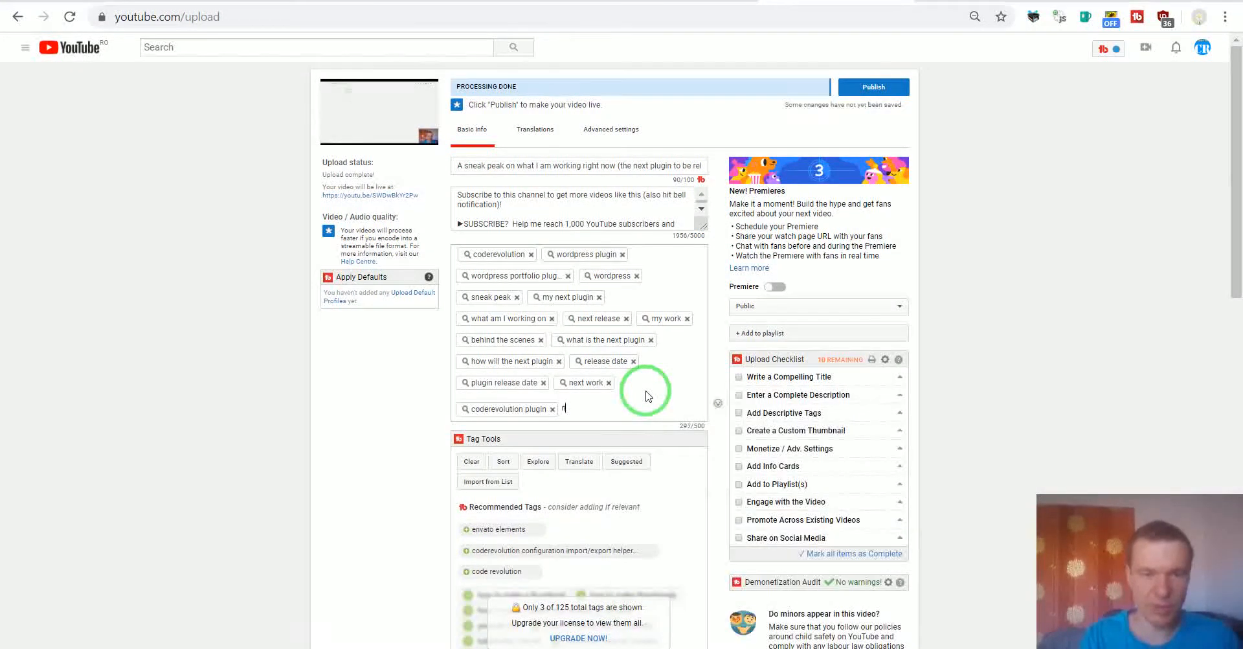
{"action": "type", "text": "ewsomatic successo"}
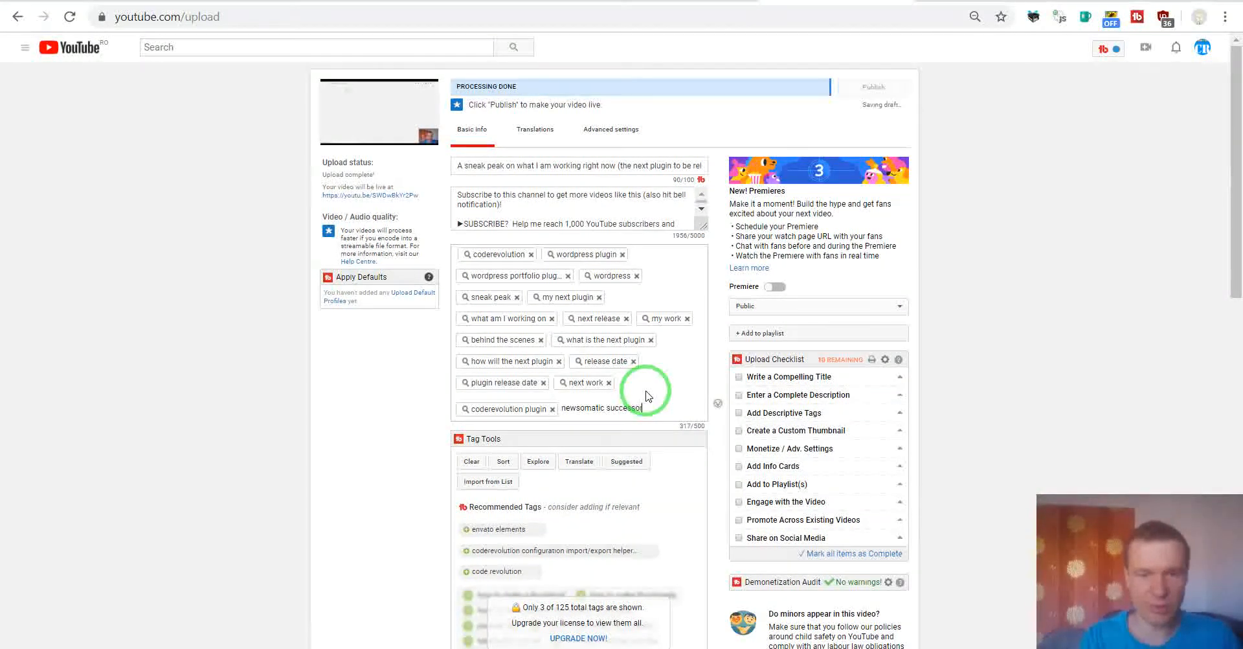
{"action": "type", "text": "r"}
{"action": "key", "text": "Return"}
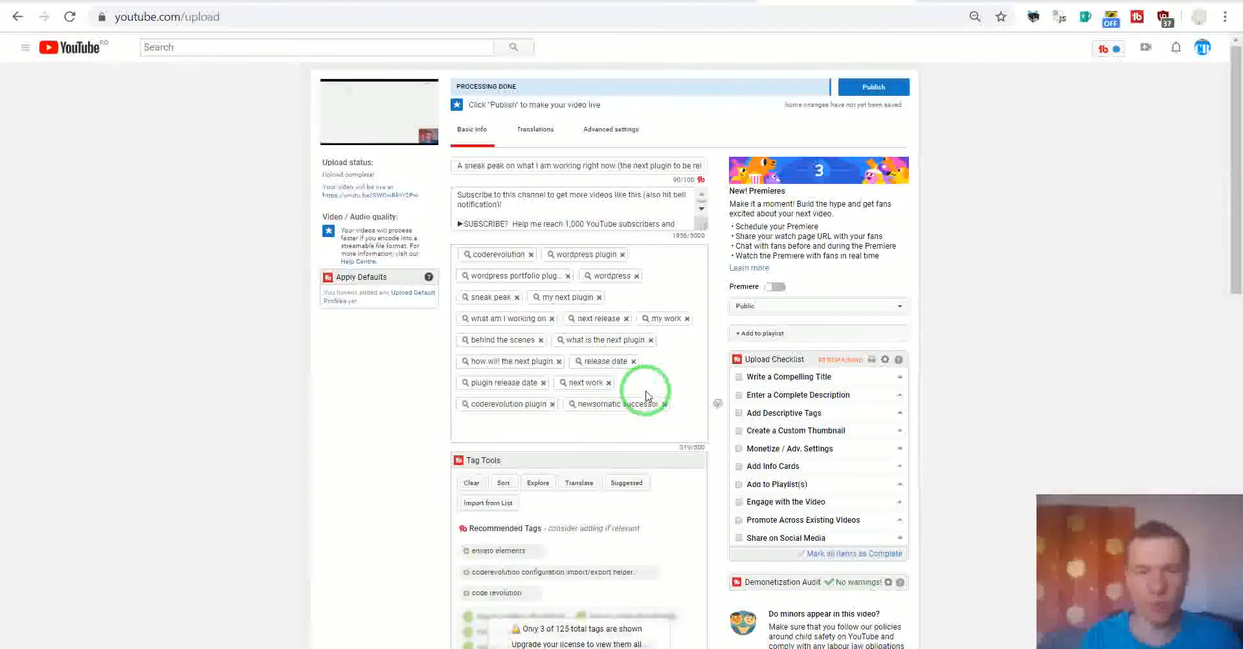
Add the tags "newsomatic plugin release" and "working on" to the video.
{"action": "type", "text": "newsomatic"}
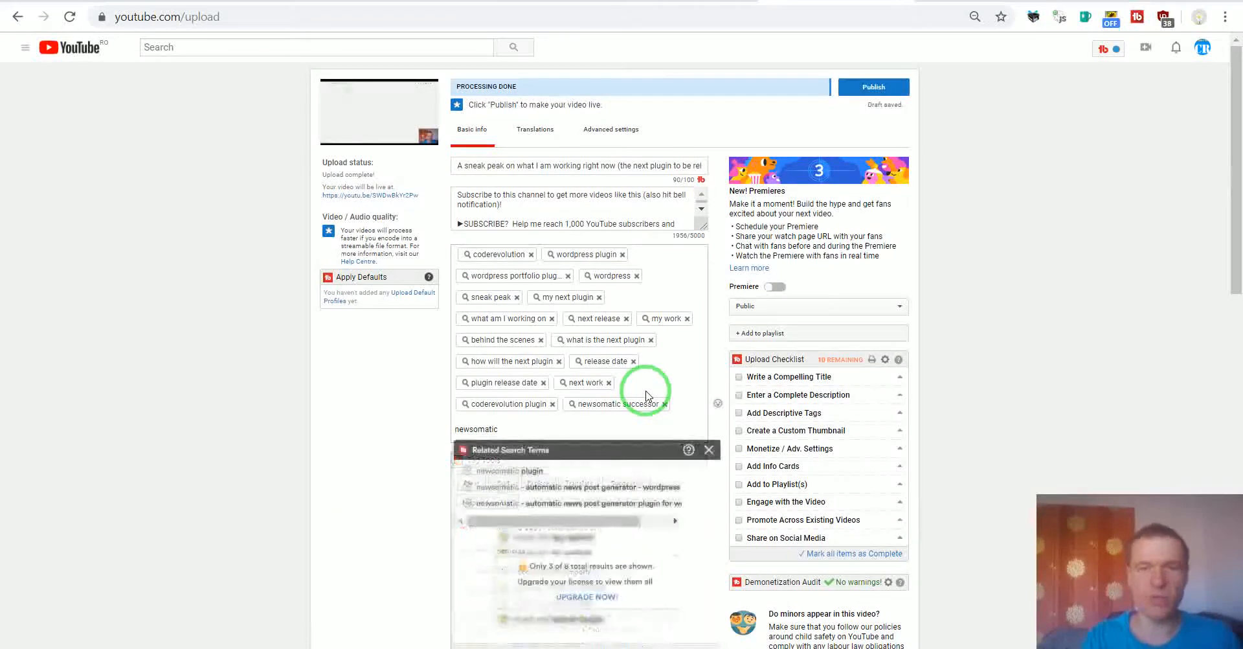
{"action": "type", "text": " plugin releas"}
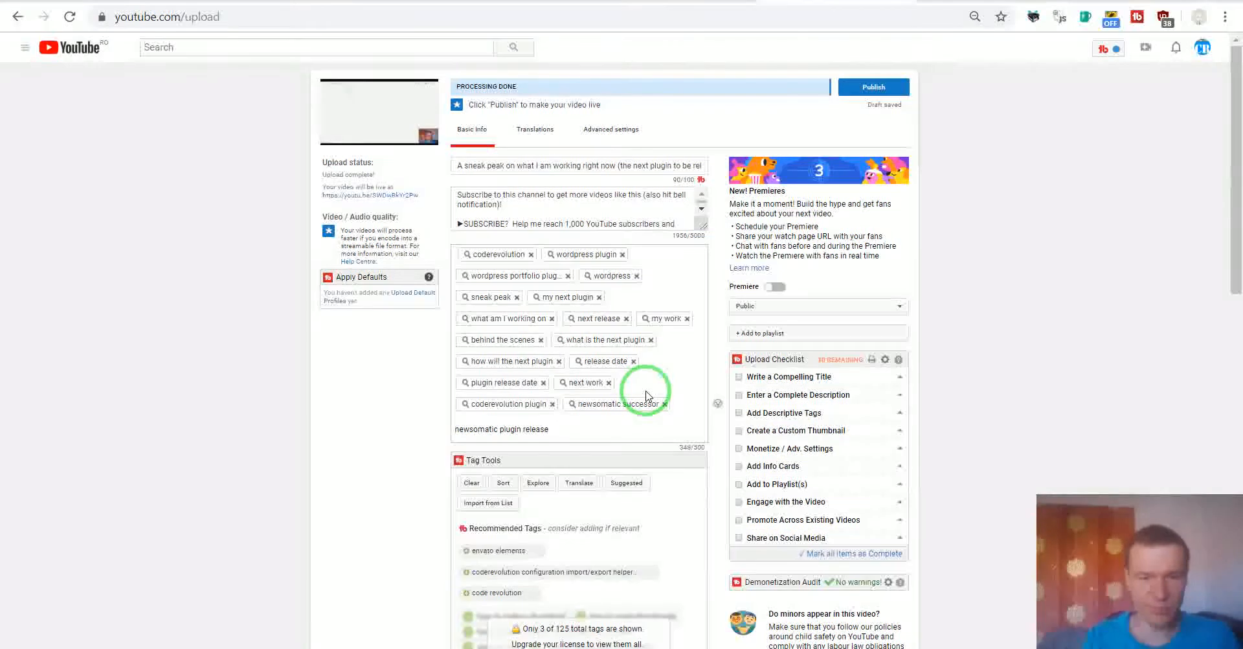
{"action": "type", "text": "e"}
{"action": "key", "text": "Return"}
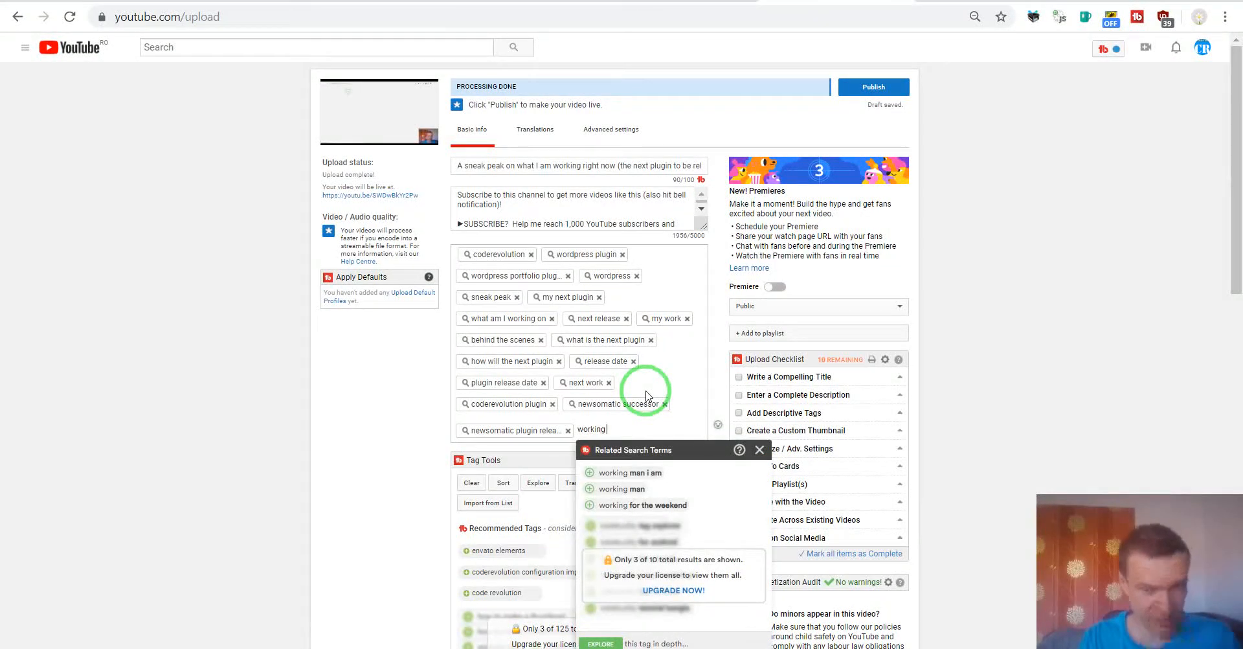
{"action": "type", "text": "on"}
{"action": "key", "text": "Return"}
Add the tags "i am working on" and "plugin work" to the video.
{"action": "type", "text": "i am"}
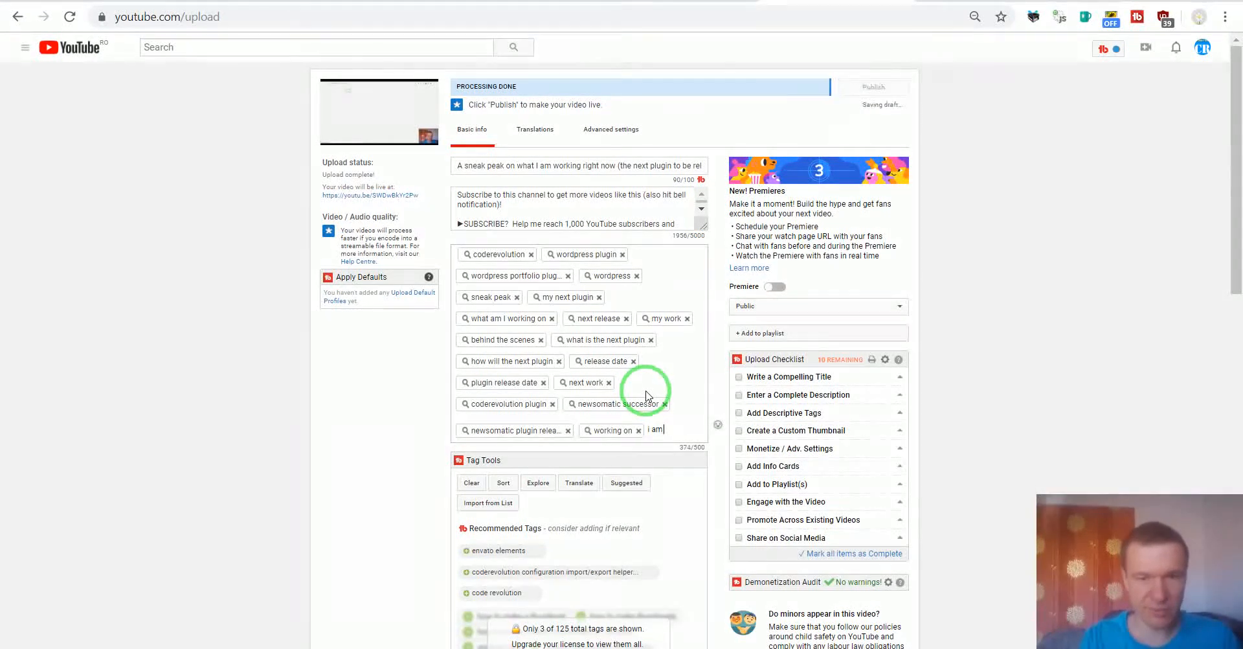
{"action": "type", "text": " working on"}
{"action": "key", "text": "Return"}
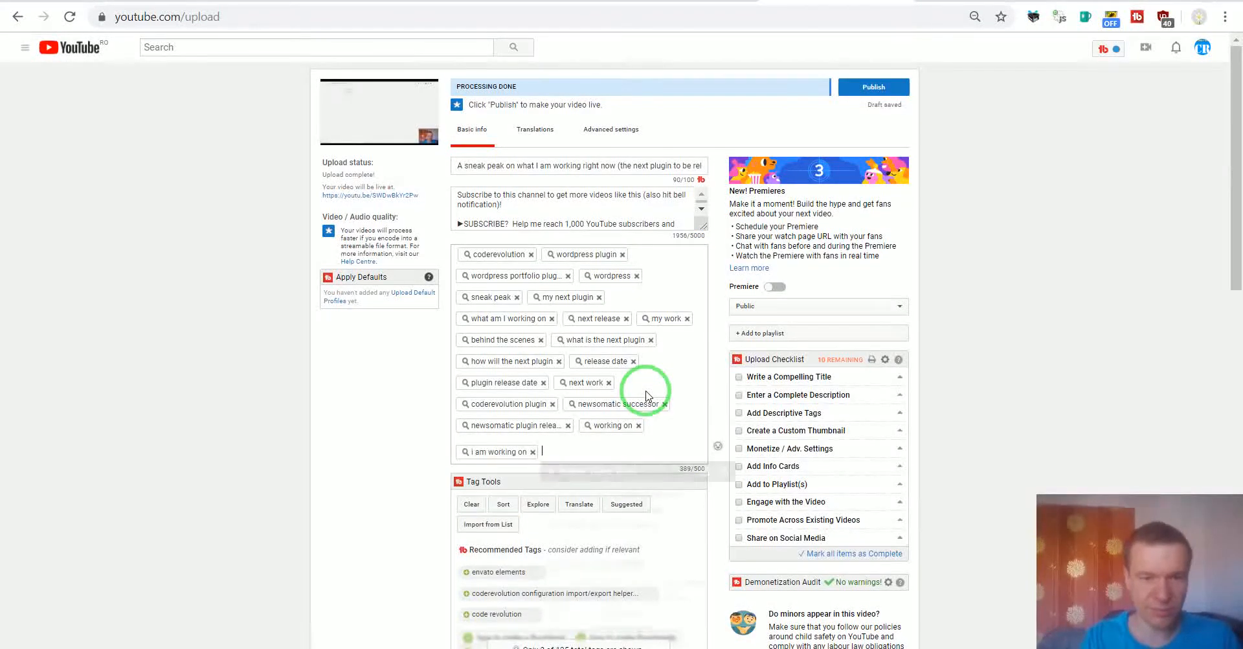
{"action": "type", "text": "plugin"}
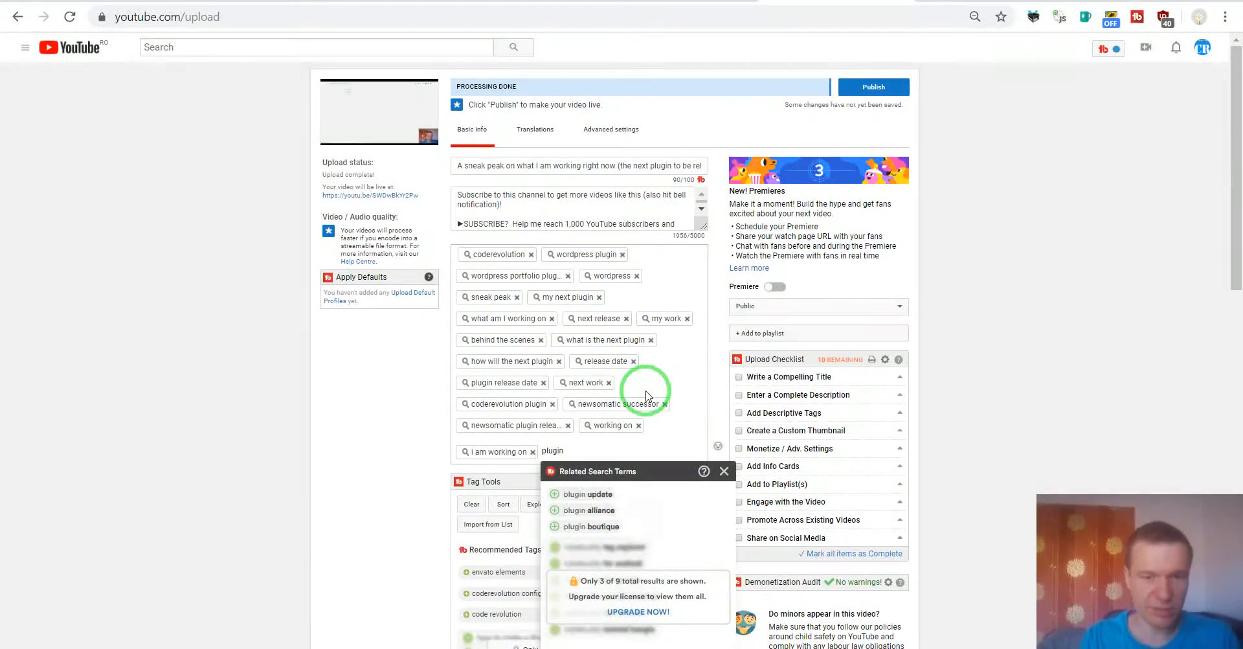
{"action": "type", "text": " work"}
{"action": "key", "text": "Return"}
Add the tags "custom plugin release" and "custom plugin" to the video.
{"action": "type", "text": "custom"}
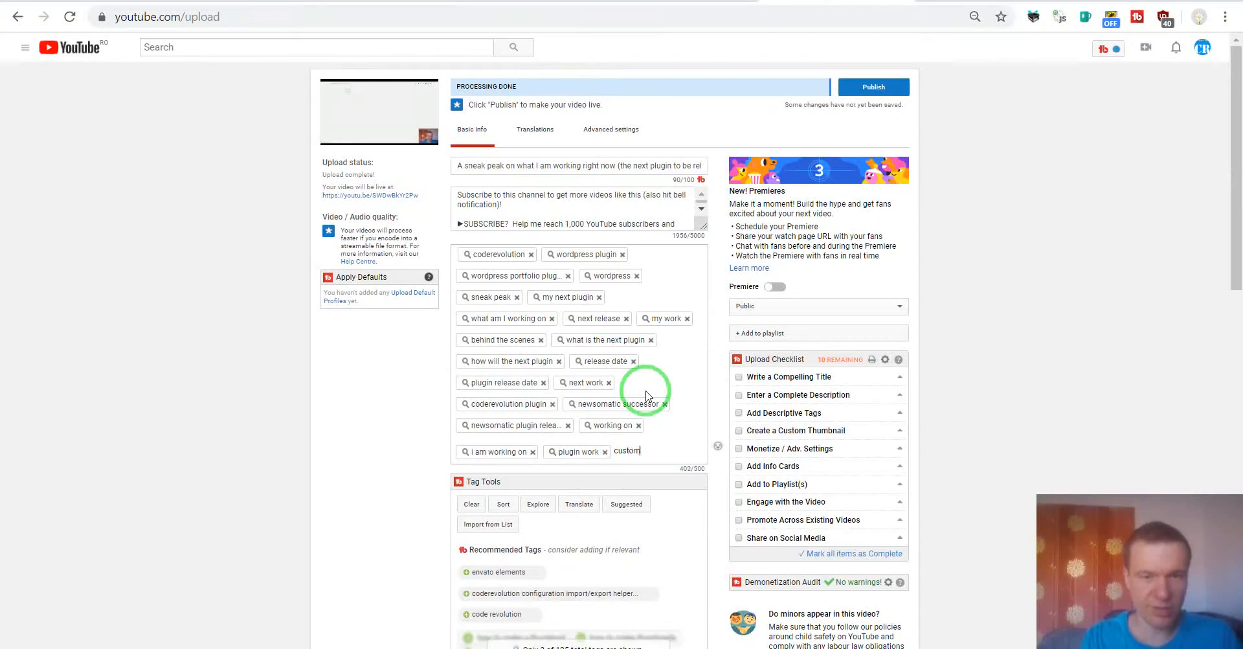
{"action": "type", "text": " plugin release"}
{"action": "key", "text": "Return"}
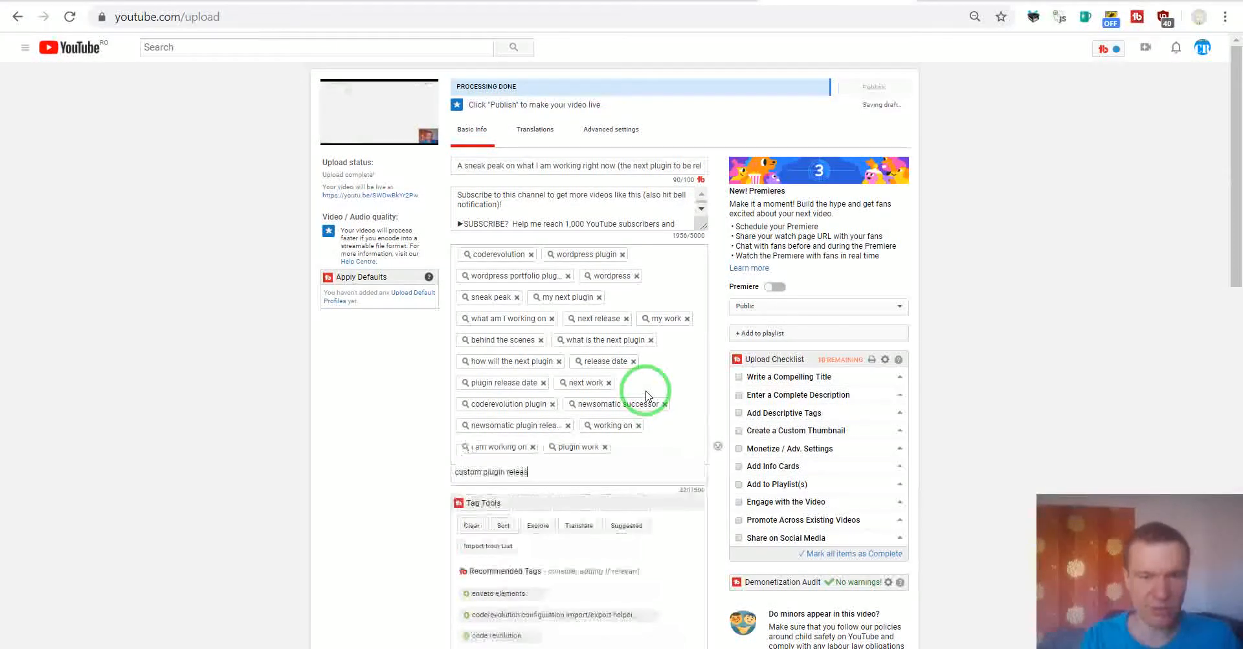
{"action": "type", "text": "custom plugin"}
{"action": "key", "text": "Return"}
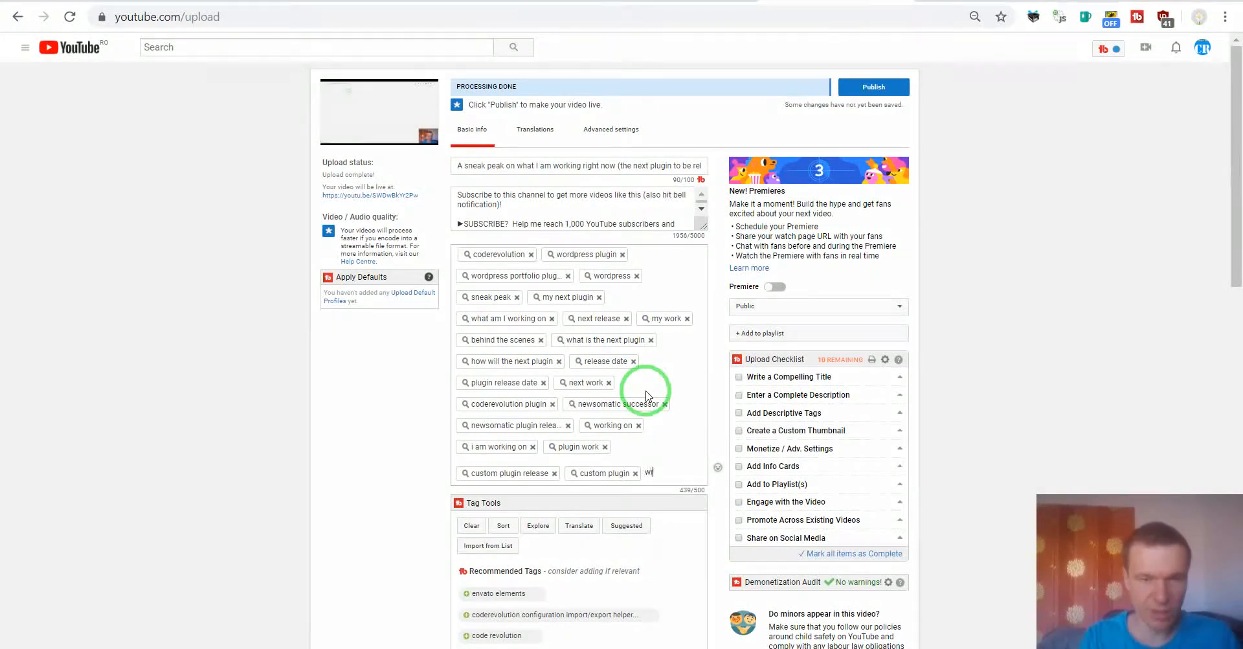
Add the tags "wordpress custom plugin" and "next plugin" to the video.
{"action": "type", "text": "wordpre"}
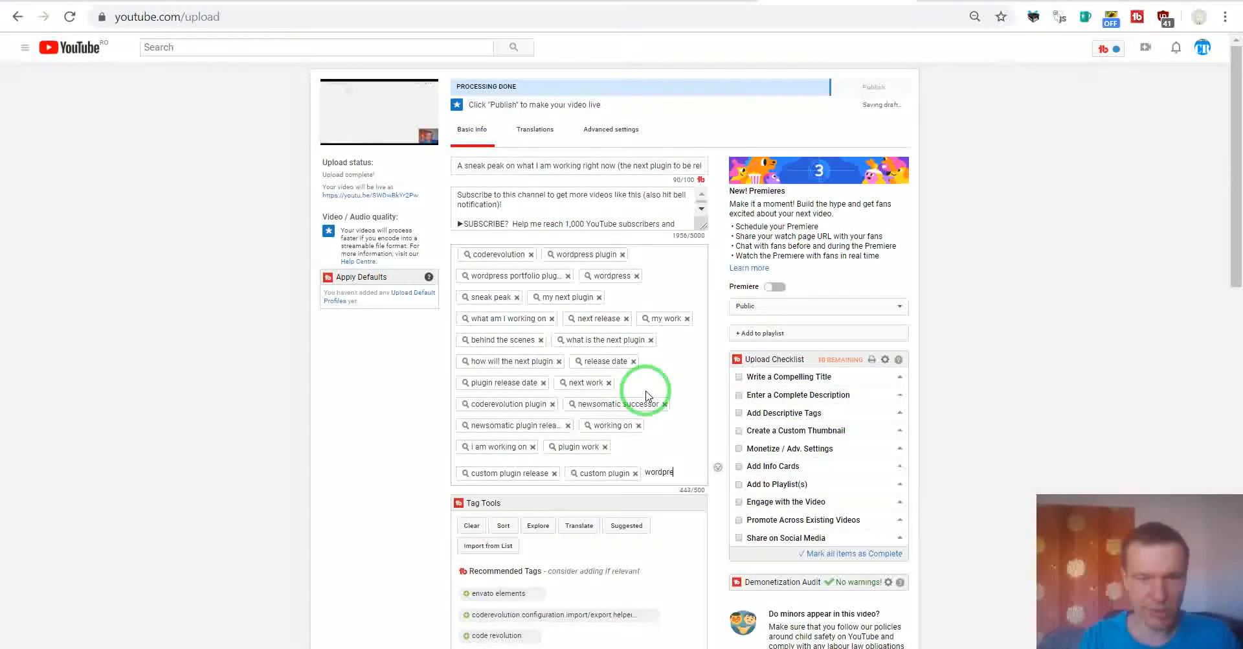
{"action": "type", "text": "ss custom plugin"}
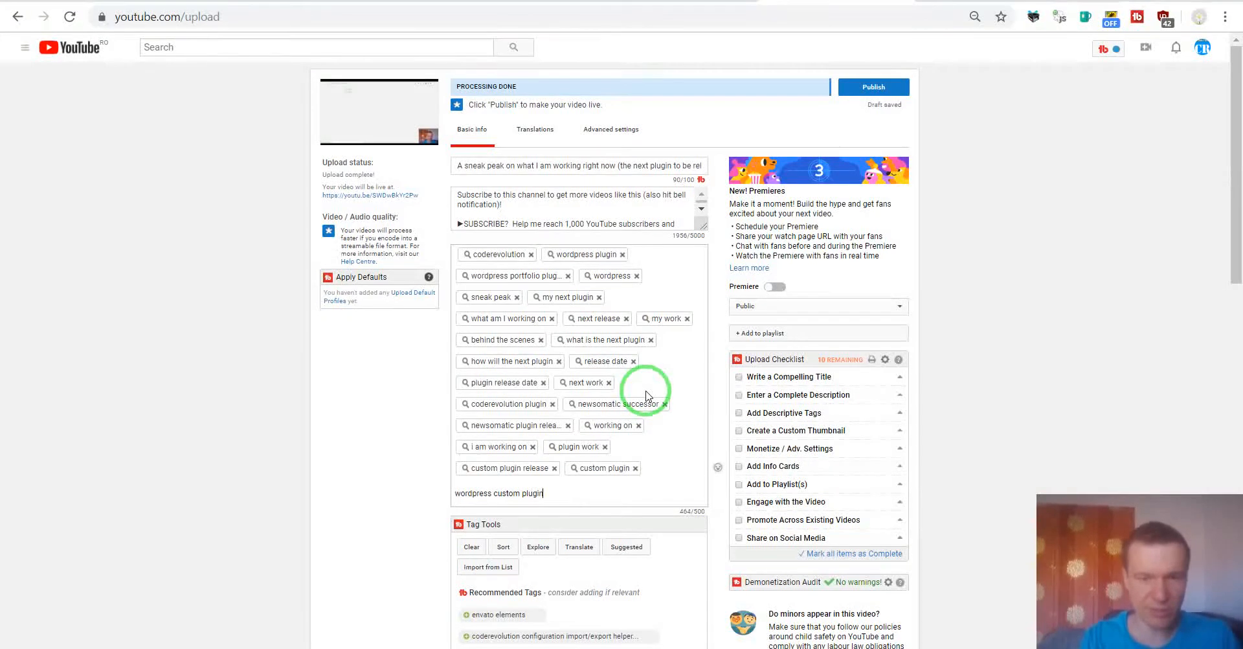
{"action": "key", "text": "Return"}
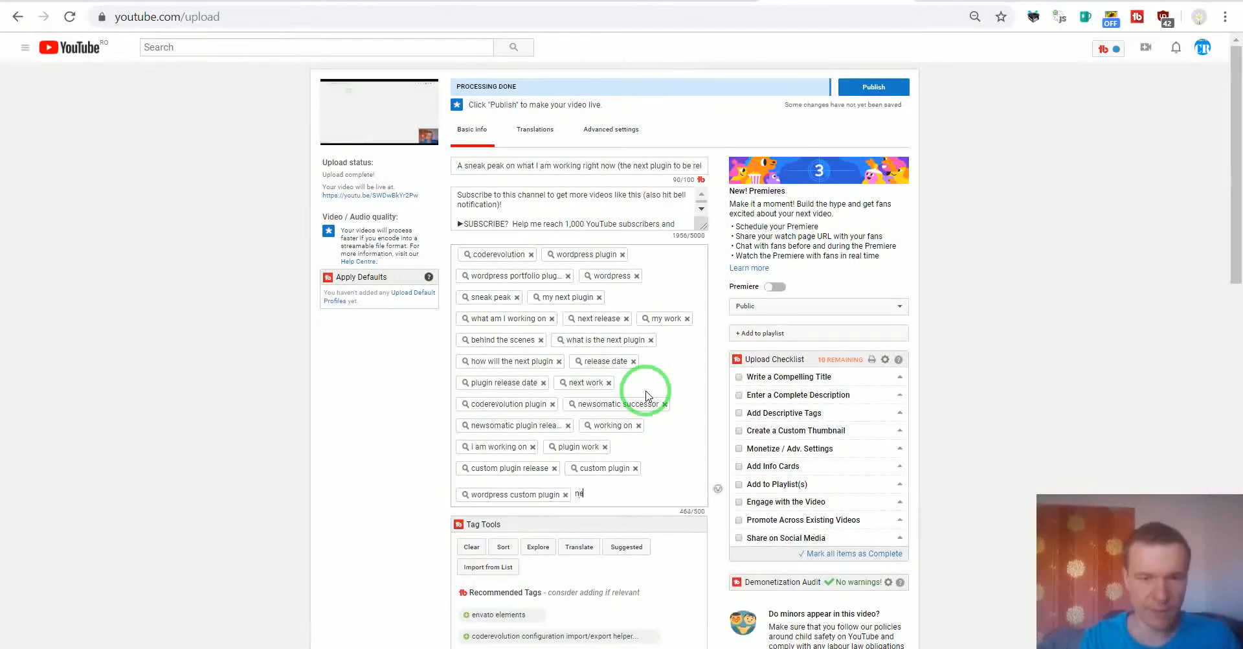
{"action": "key", "text": "Return"}
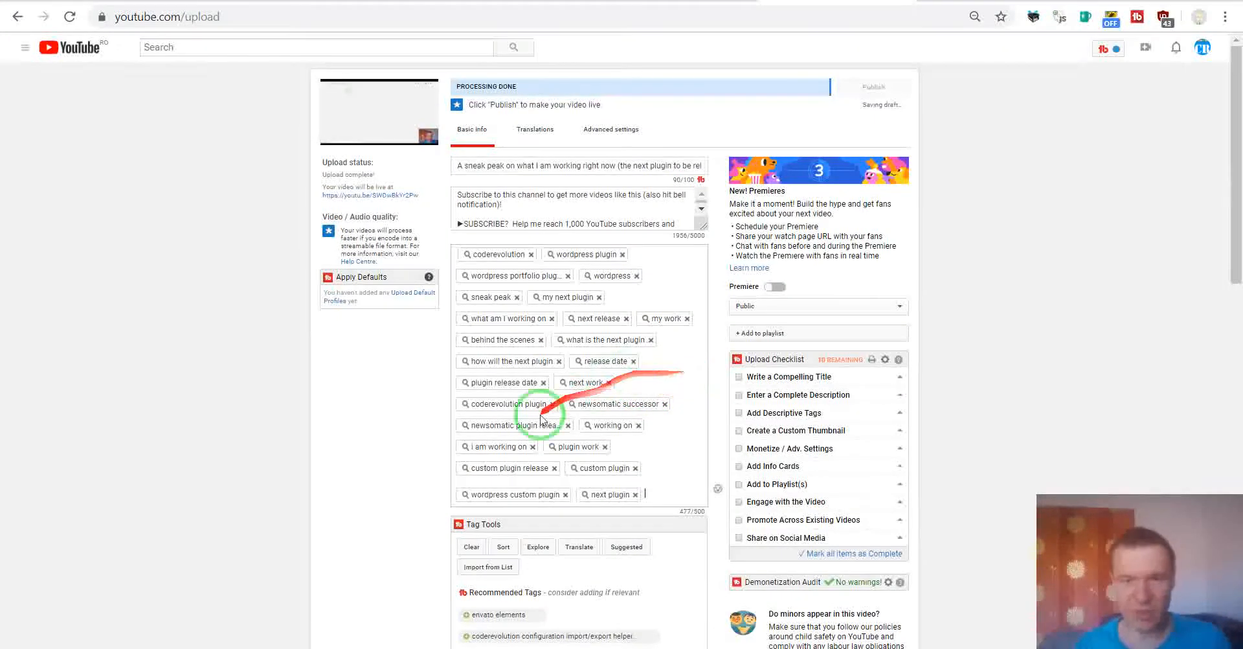
Add the video to the Announcements playlist and close the playlist picker.
{"action": "left_click", "coordinate": [785, 334]}
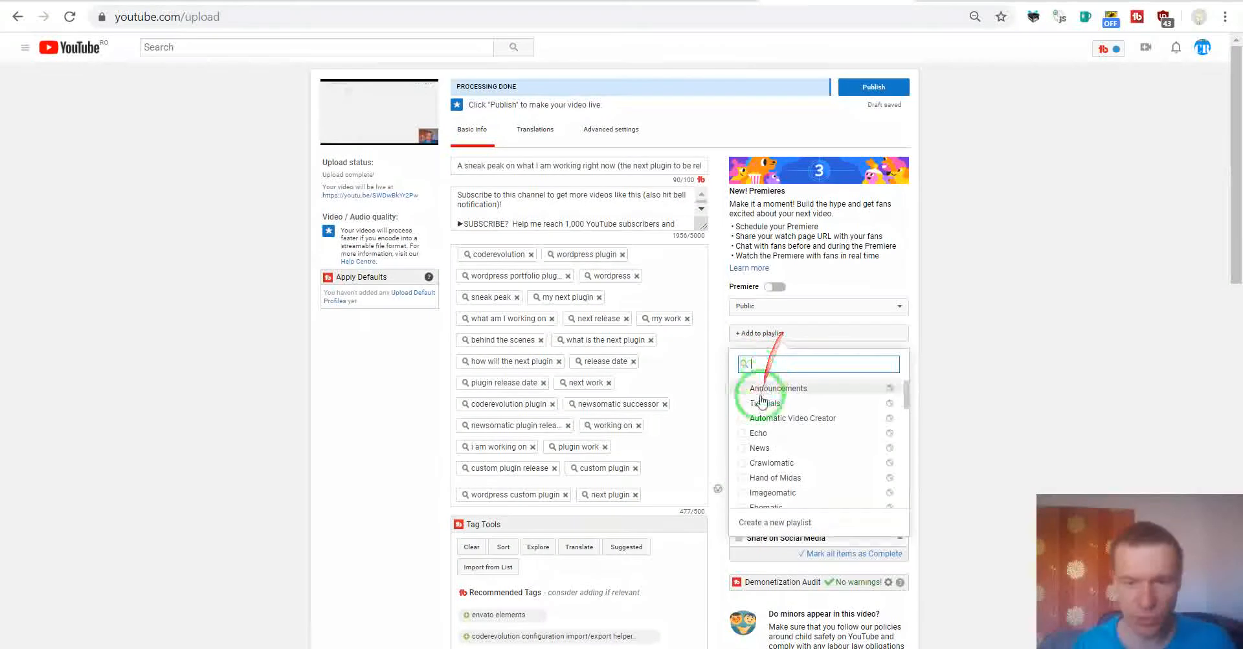
{"action": "left_click", "coordinate": [742, 391]}
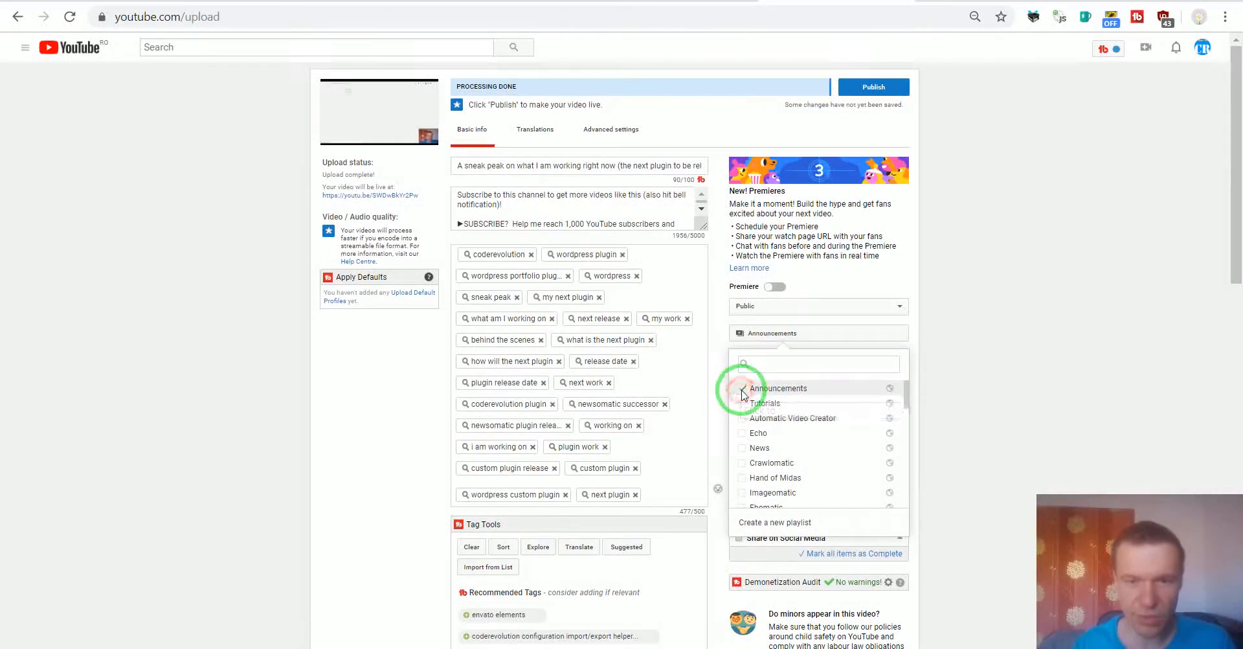
{"action": "left_click", "coordinate": [1017, 322]}
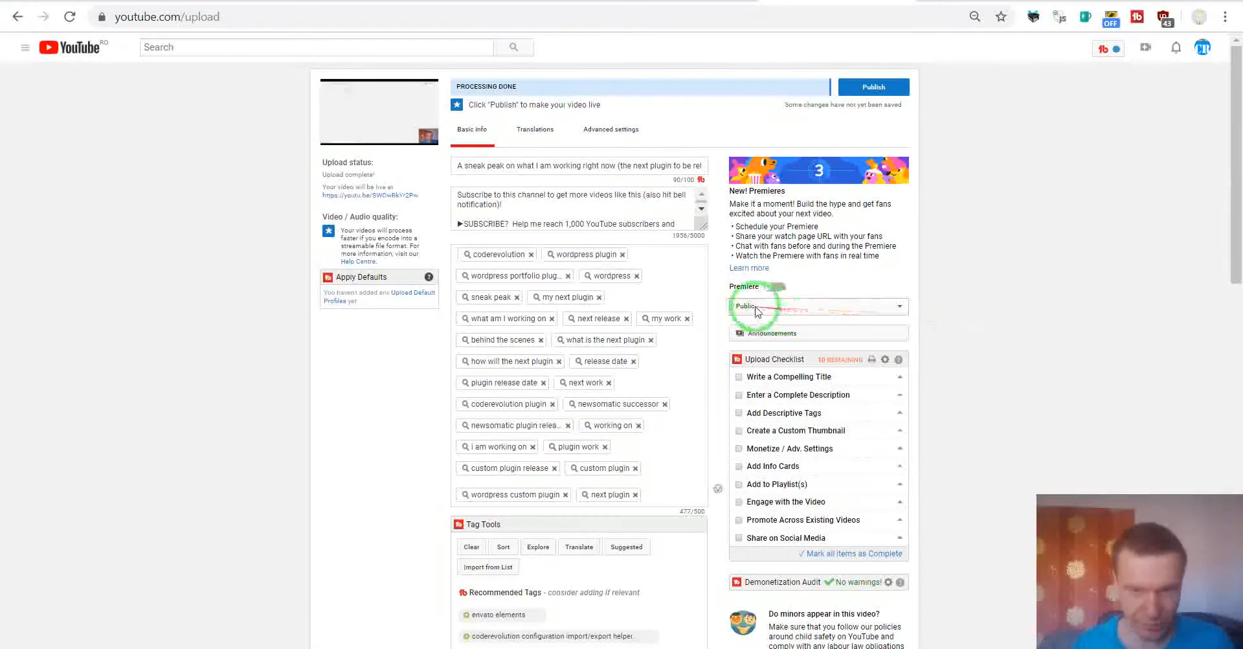
Change the video's visibility to Scheduled, with publication on 13 Sep 2019 at 13:00.
{"action": "left_click", "coordinate": [753, 311]}
{"action": "left_click", "coordinate": [753, 346]}
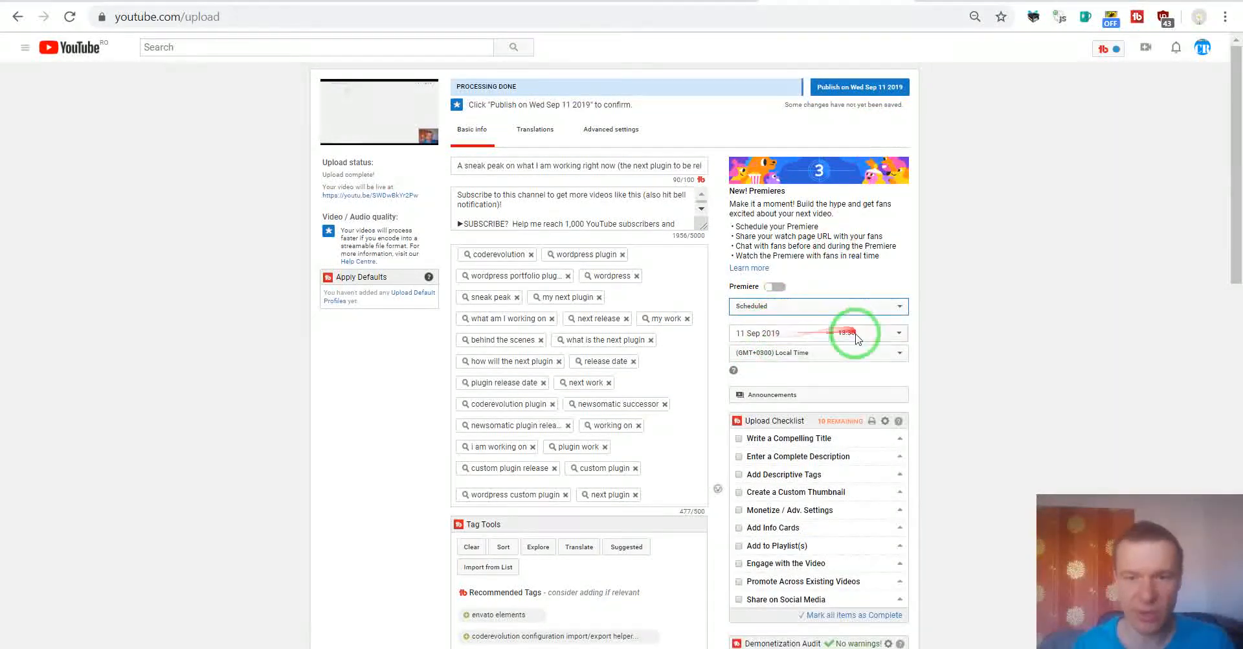
{"action": "left_click", "coordinate": [763, 332]}
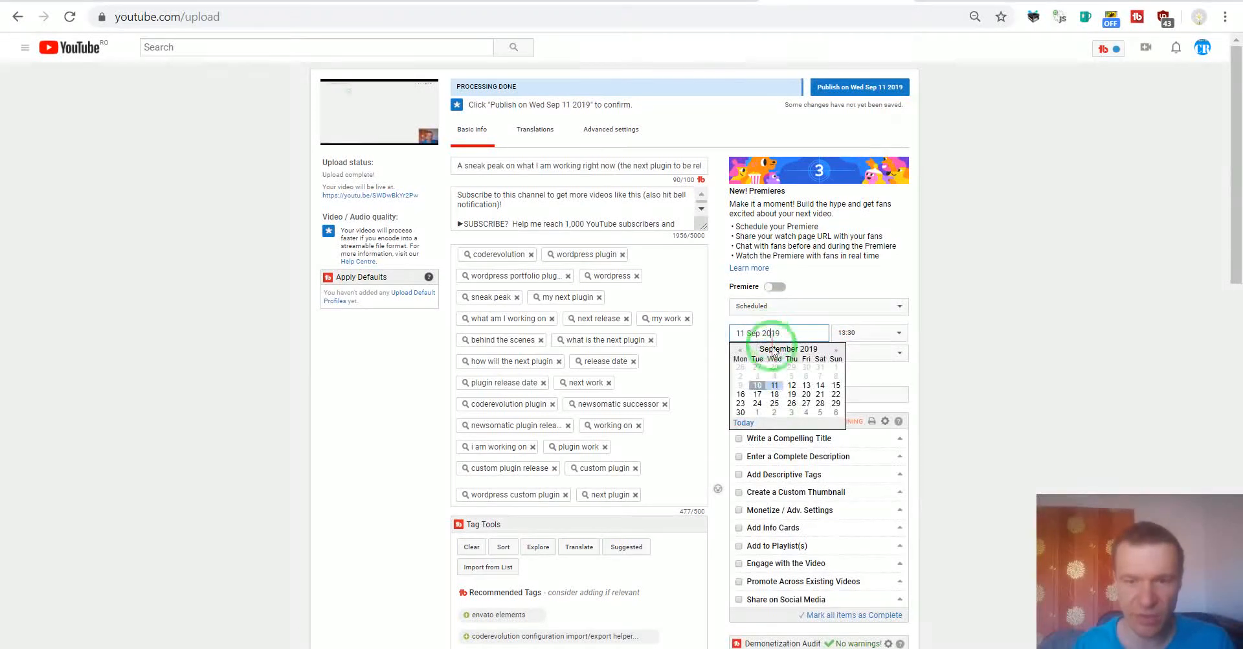
{"action": "left_click", "coordinate": [806, 385]}
{"action": "left_click", "coordinate": [865, 333]}
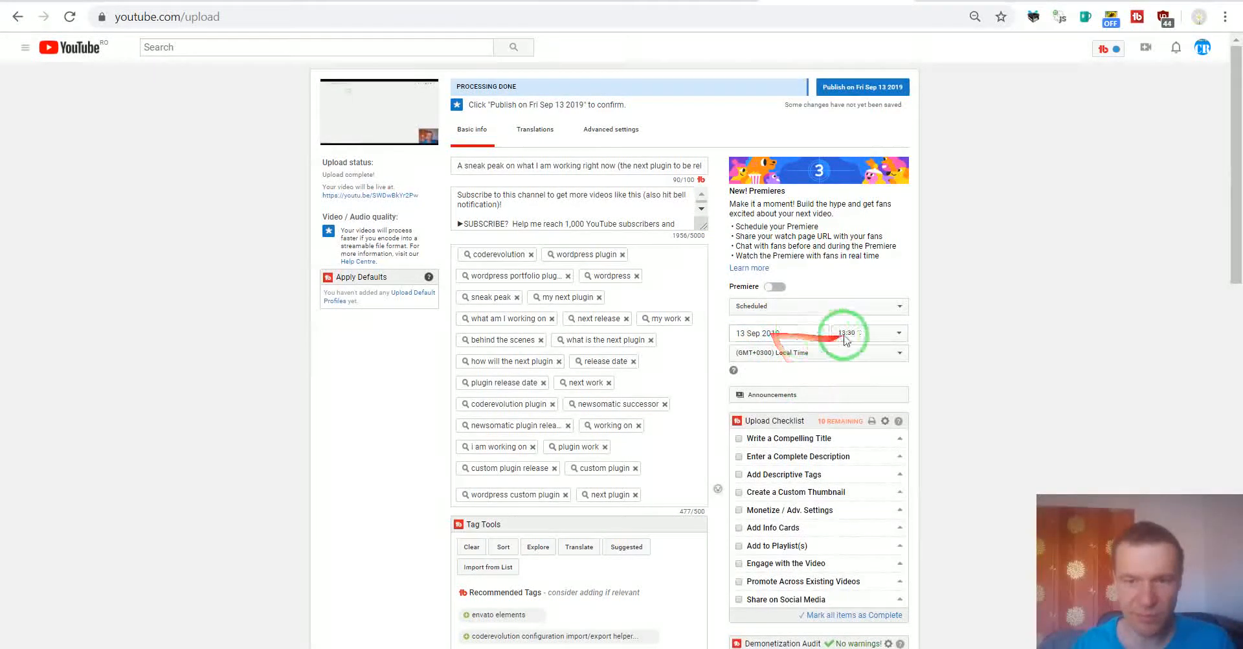
{"action": "left_click", "coordinate": [852, 514]}
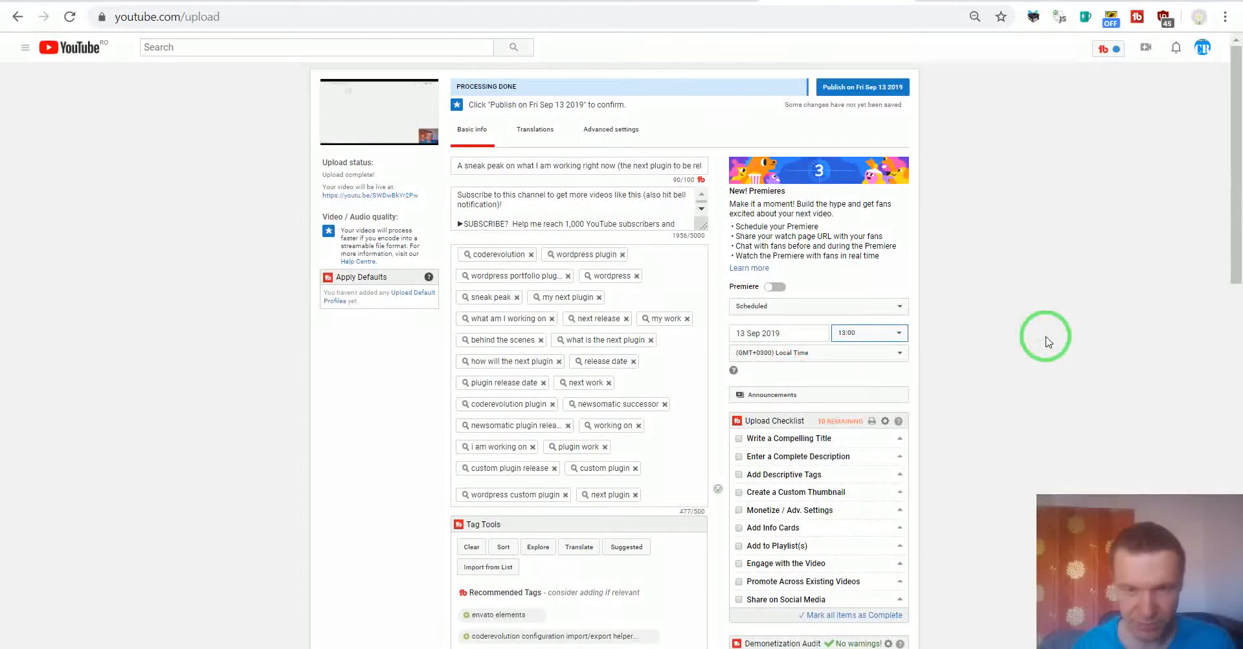
{"action": "scroll", "coordinate": [1046, 340], "scroll_direction": "down", "scroll_amount": 1}
{"action": "scroll", "coordinate": [1046, 340], "scroll_direction": "up", "scroll_amount": 1}
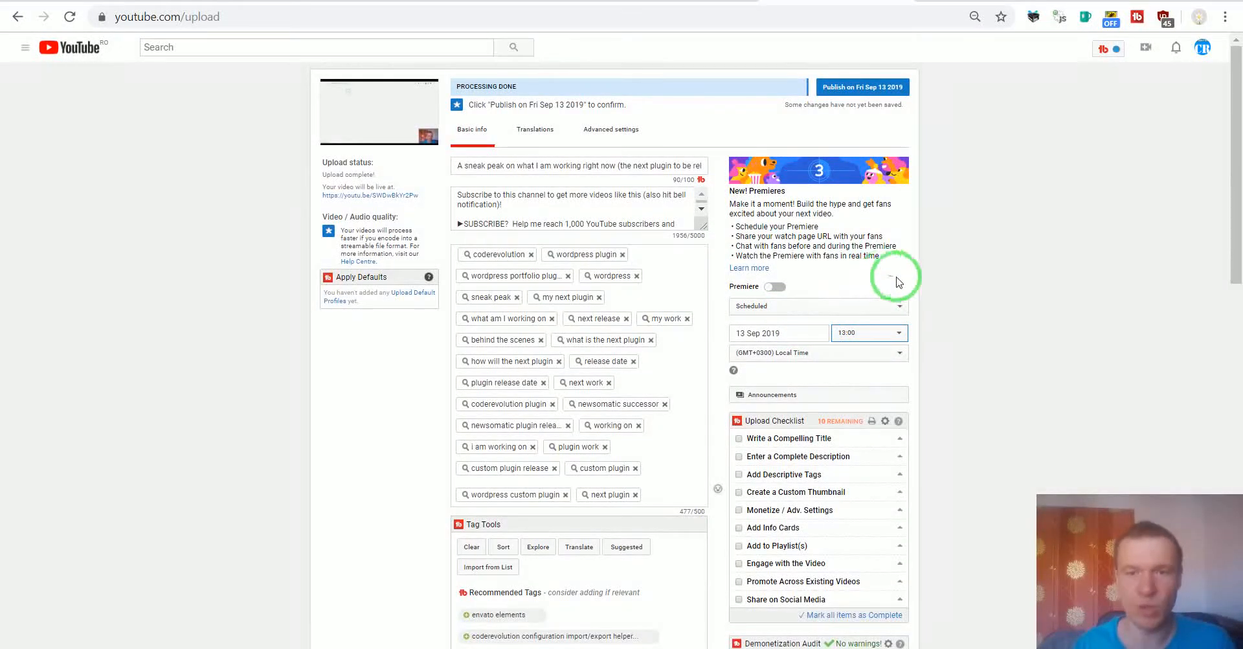
{"action": "scroll", "coordinate": [969, 299], "scroll_direction": "down", "scroll_amount": 6}
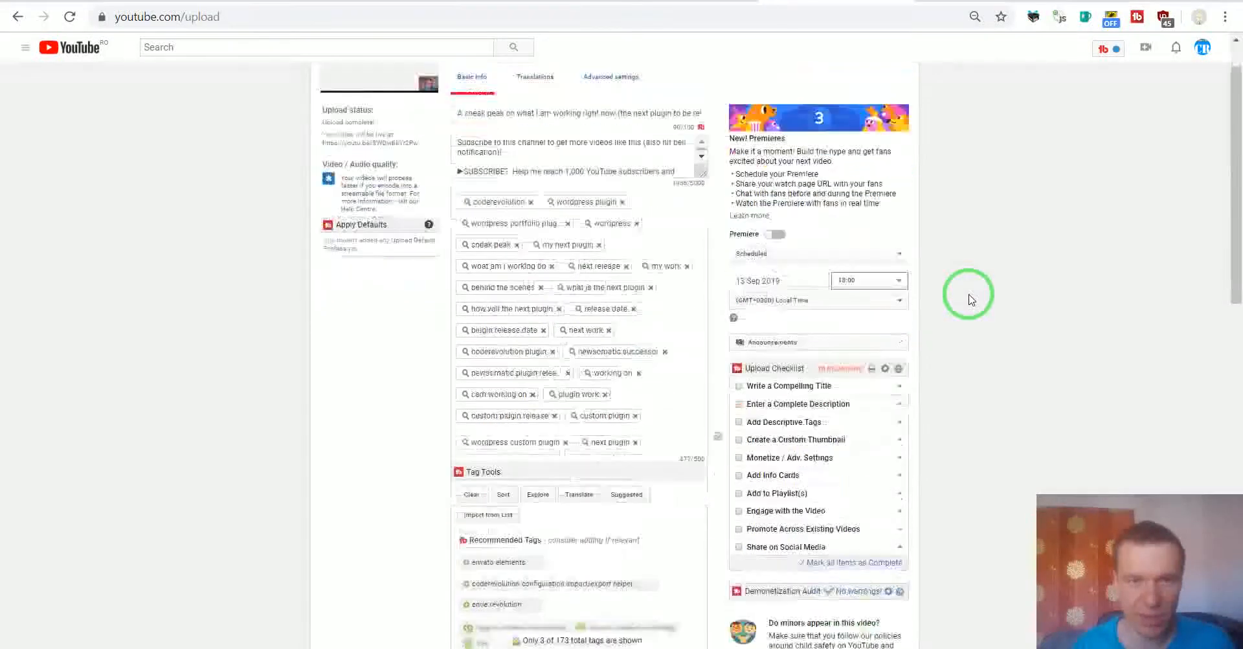
{"action": "scroll", "coordinate": [969, 299], "scroll_direction": "down", "scroll_amount": 3}
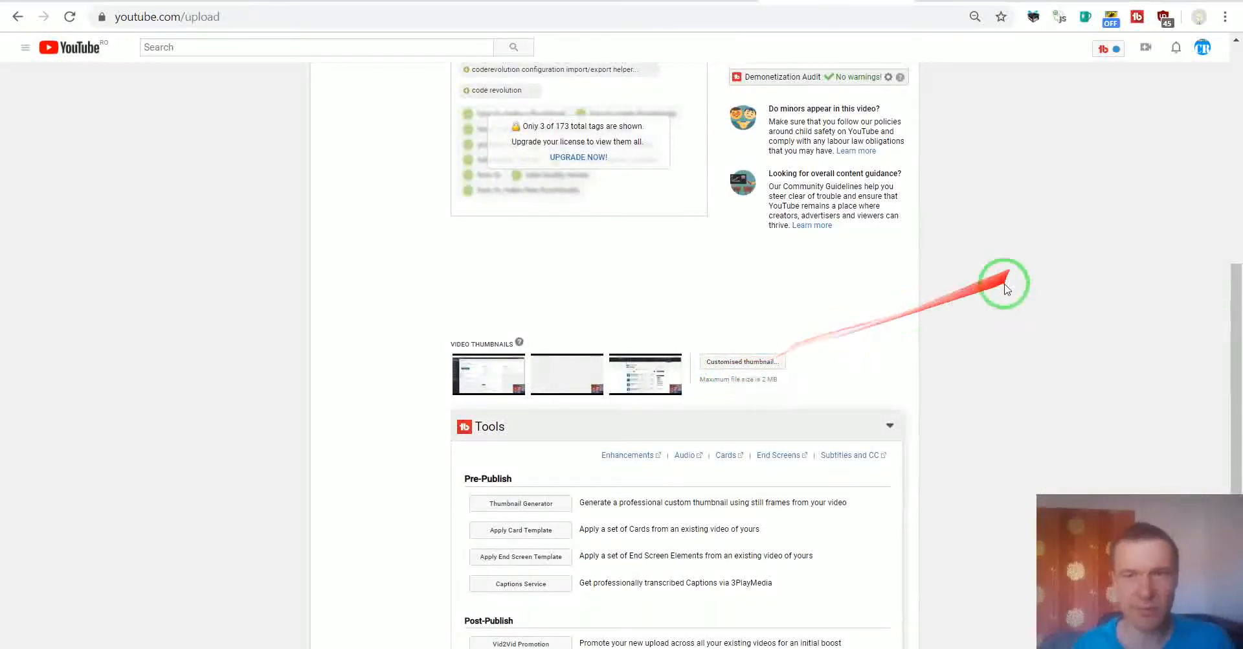
{"action": "scroll", "coordinate": [1002, 288], "scroll_direction": "up", "scroll_amount": 10}
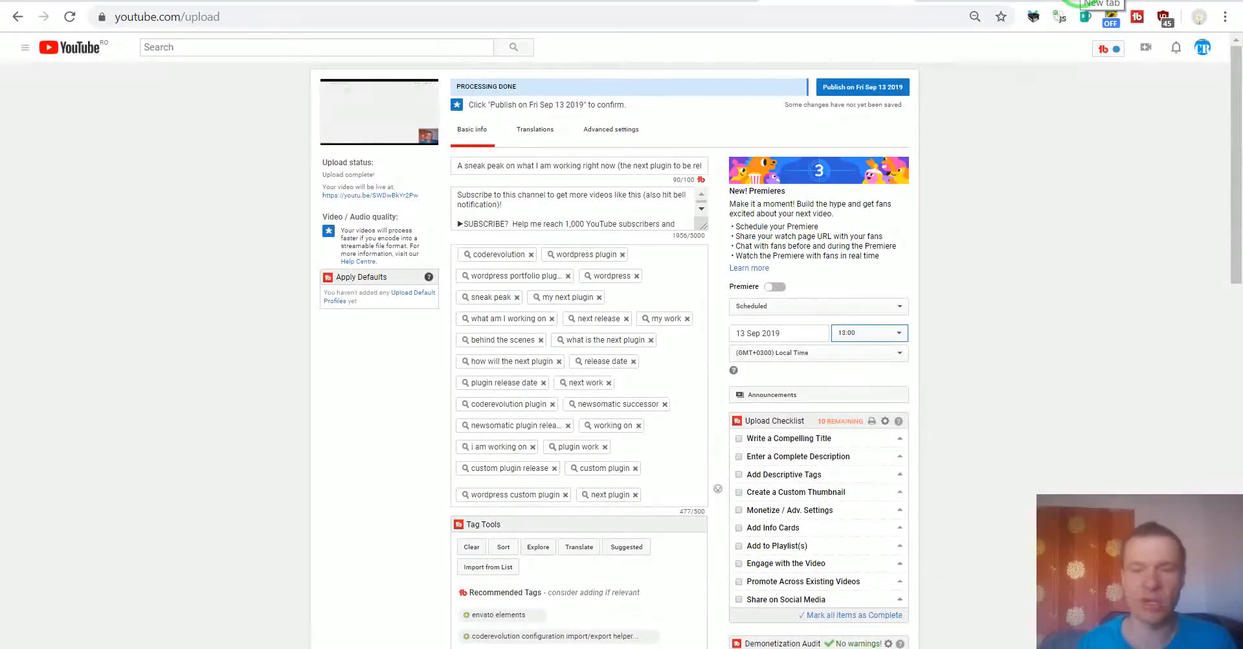
Open pixabay.com in a new browser tab and search its images for "sneak peak".
{"action": "left_click", "coordinate": [1080, 2]}
{"action": "type", "text": "pi"}
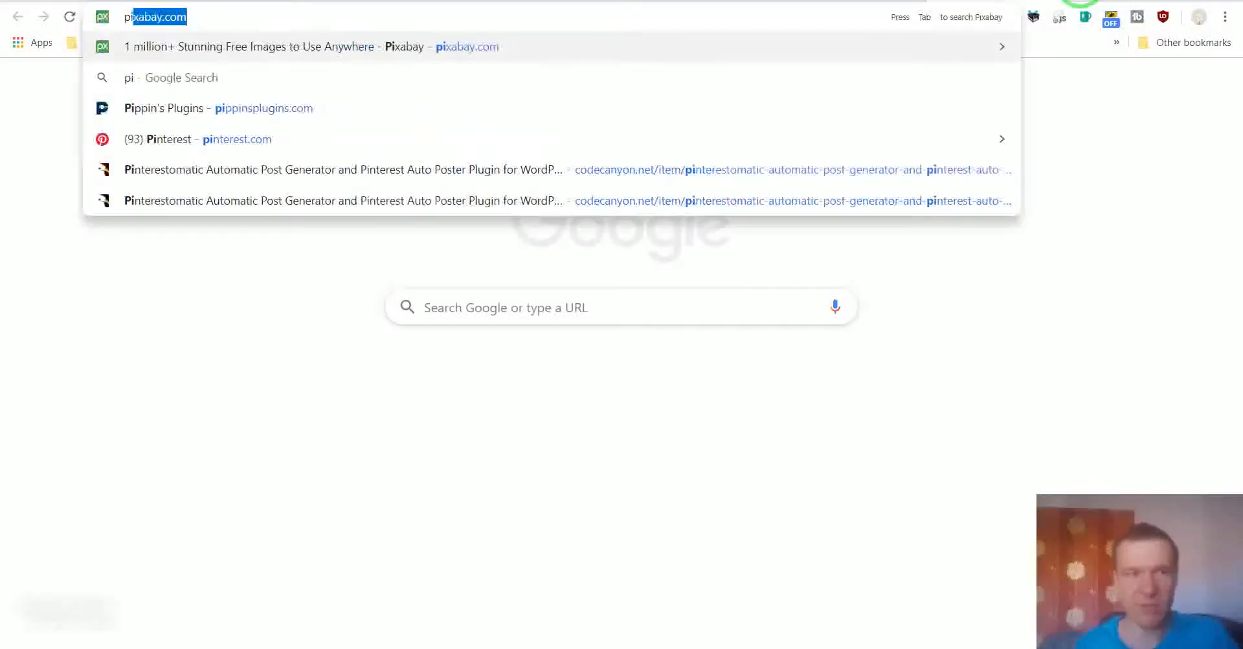
{"action": "key", "text": "Return"}
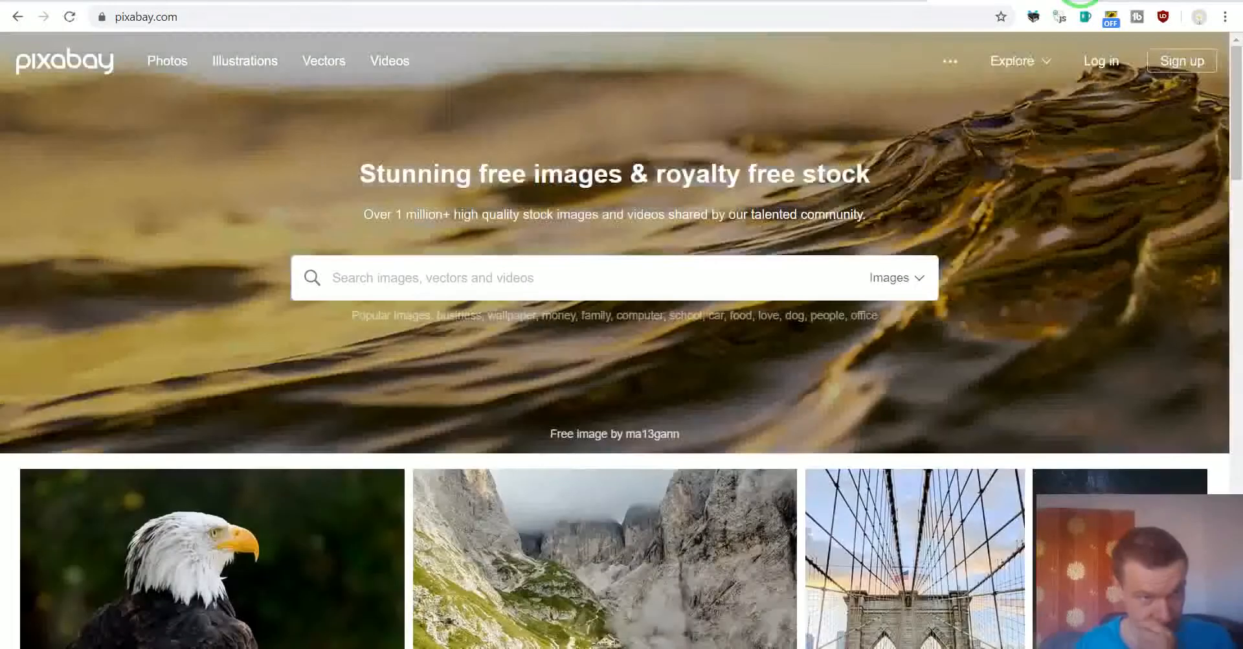
{"action": "type", "text": "sneak peak"}
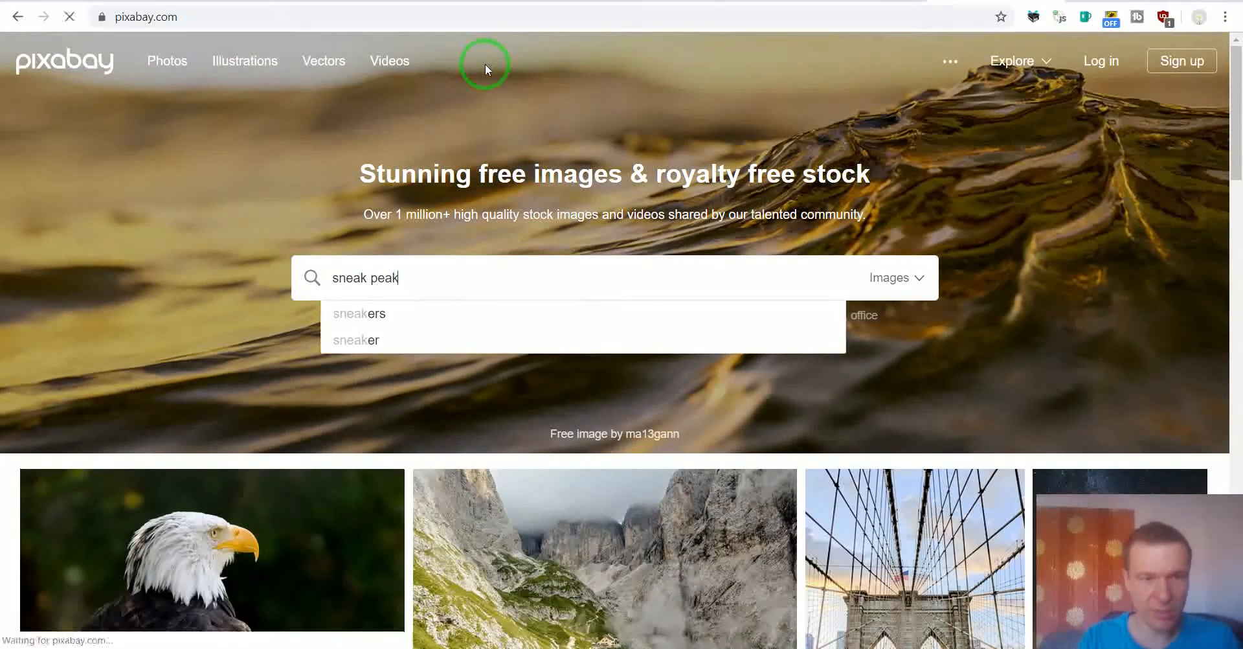
{"action": "key", "text": "Return"}
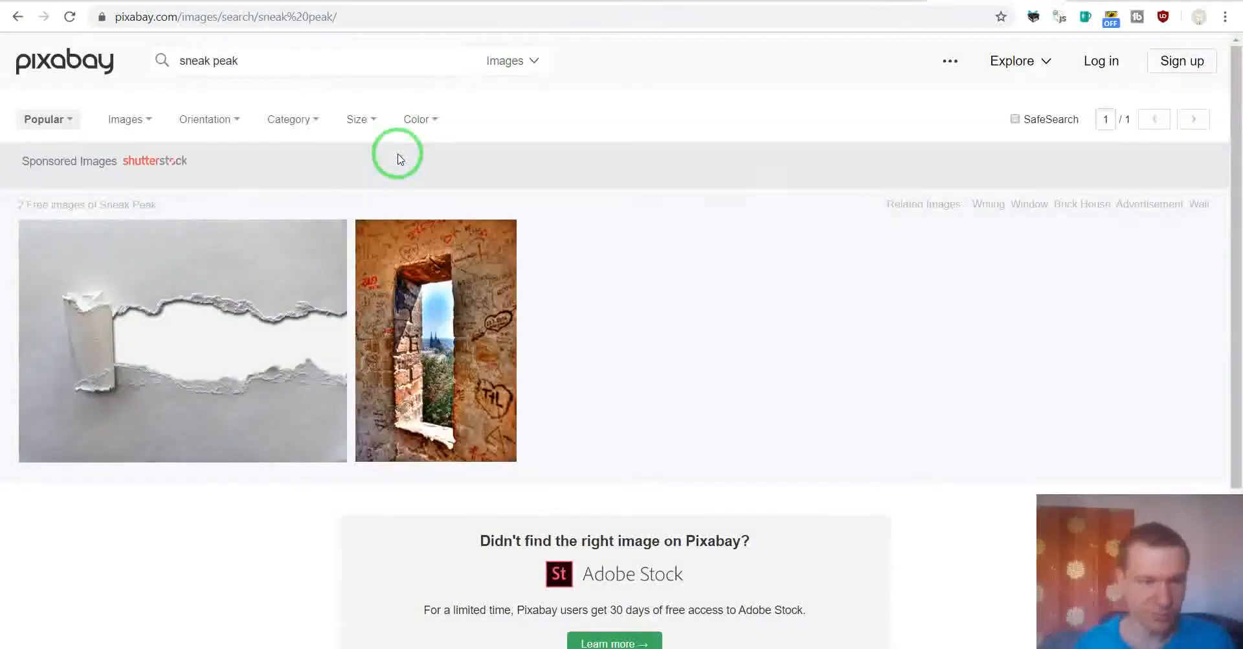
{"action": "mouse_move", "coordinate": [180, 316]}
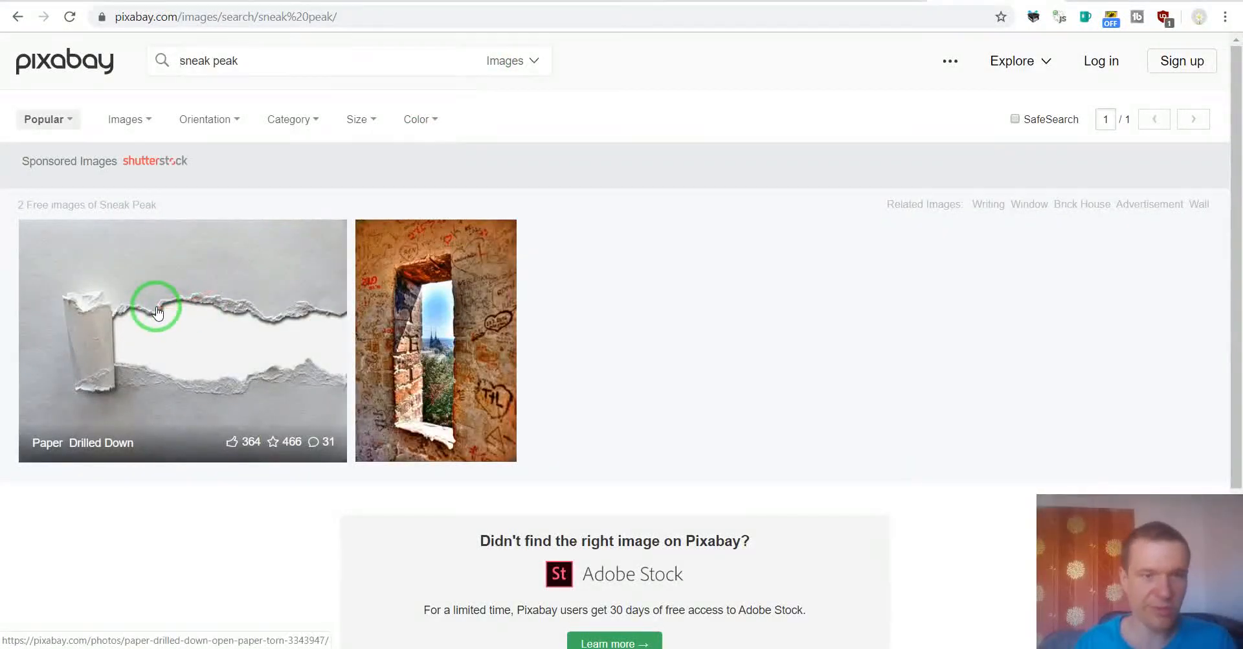
Open the torn-paper image from the Pixabay results and bring it into Paint for editing.
{"action": "right_click", "coordinate": [157, 313]}
{"action": "key", "text": "Escape"}
{"action": "left_click", "coordinate": [130, 318]}
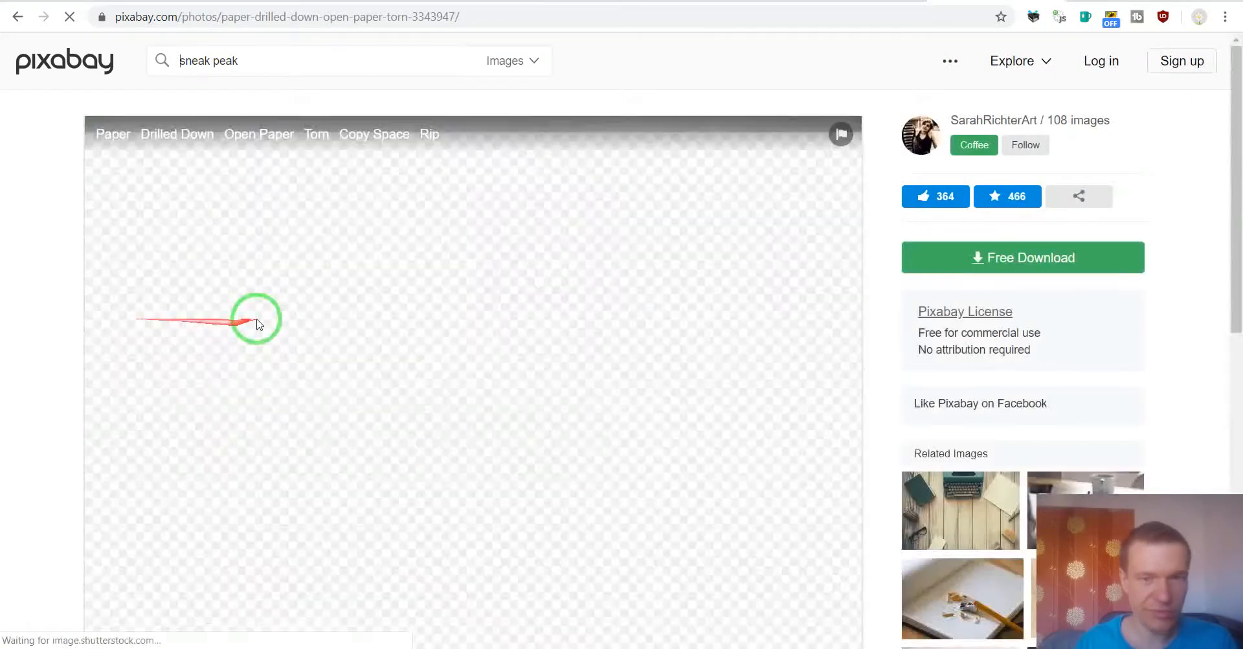
{"action": "scroll", "coordinate": [257, 317], "scroll_direction": "down", "scroll_amount": 2}
{"action": "scroll", "coordinate": [257, 321], "scroll_direction": "up", "scroll_amount": 2}
{"action": "right_click", "coordinate": [272, 316]}
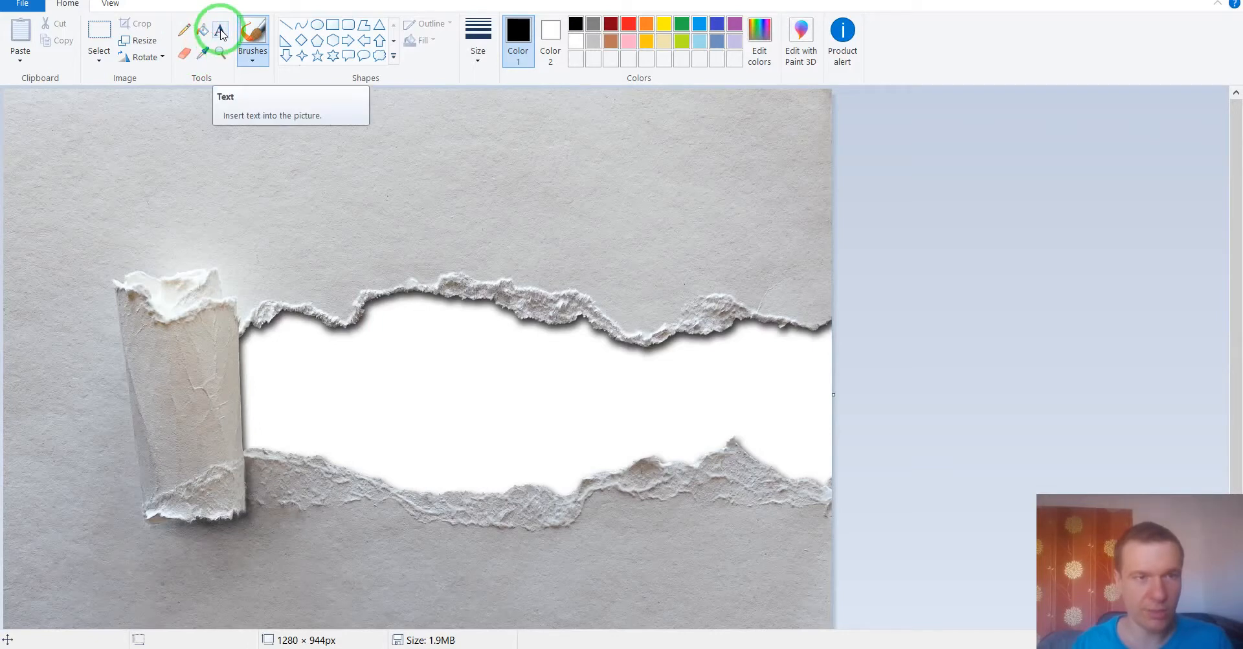
Add the text "SNEAK PEAK:" inside the white gap of the torn-paper image.
{"action": "left_click", "coordinate": [220, 31]}
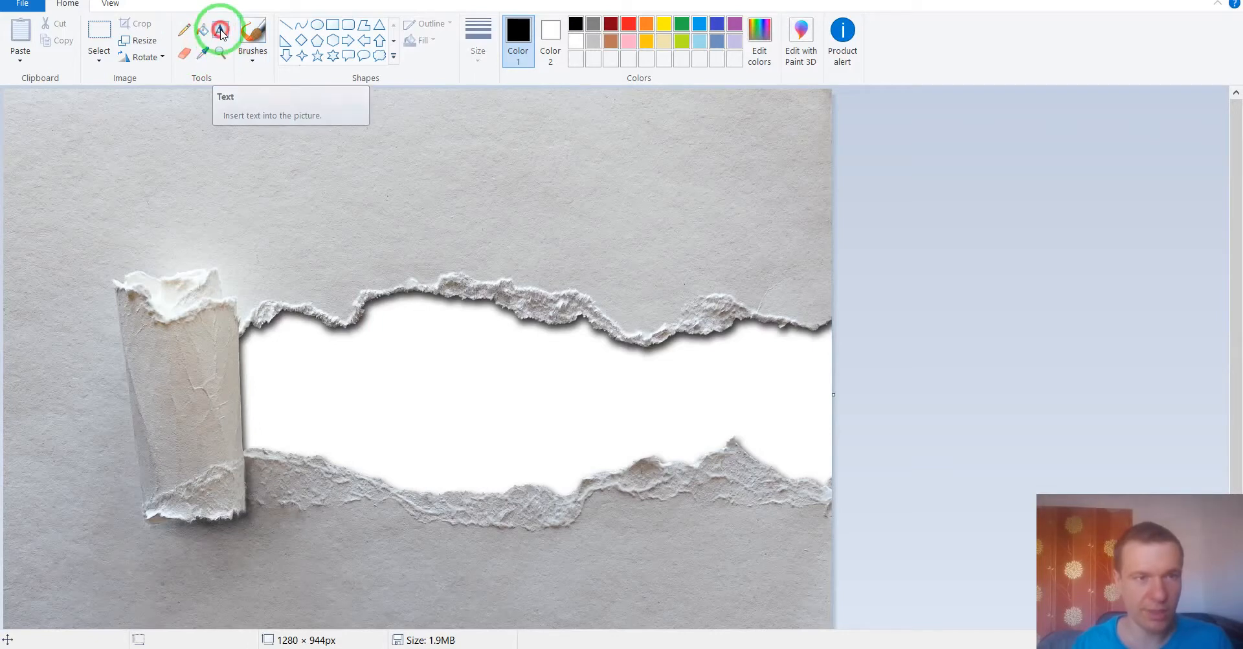
{"action": "left_click", "coordinate": [263, 379]}
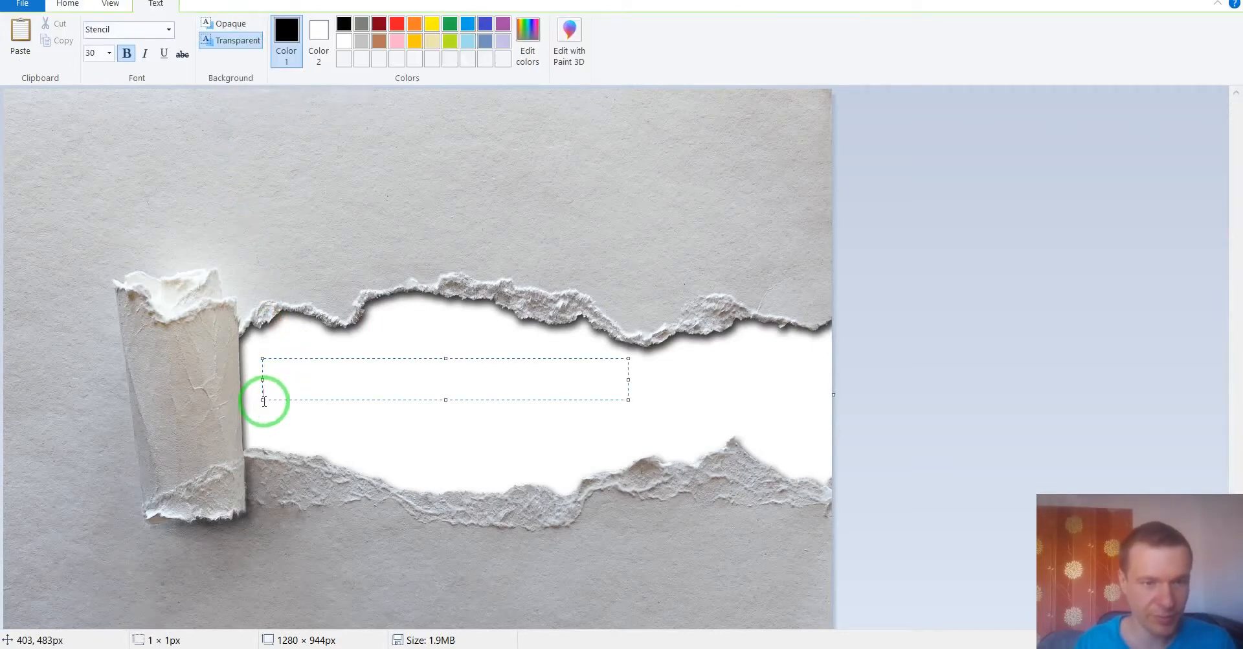
{"action": "type", "text": "S"}
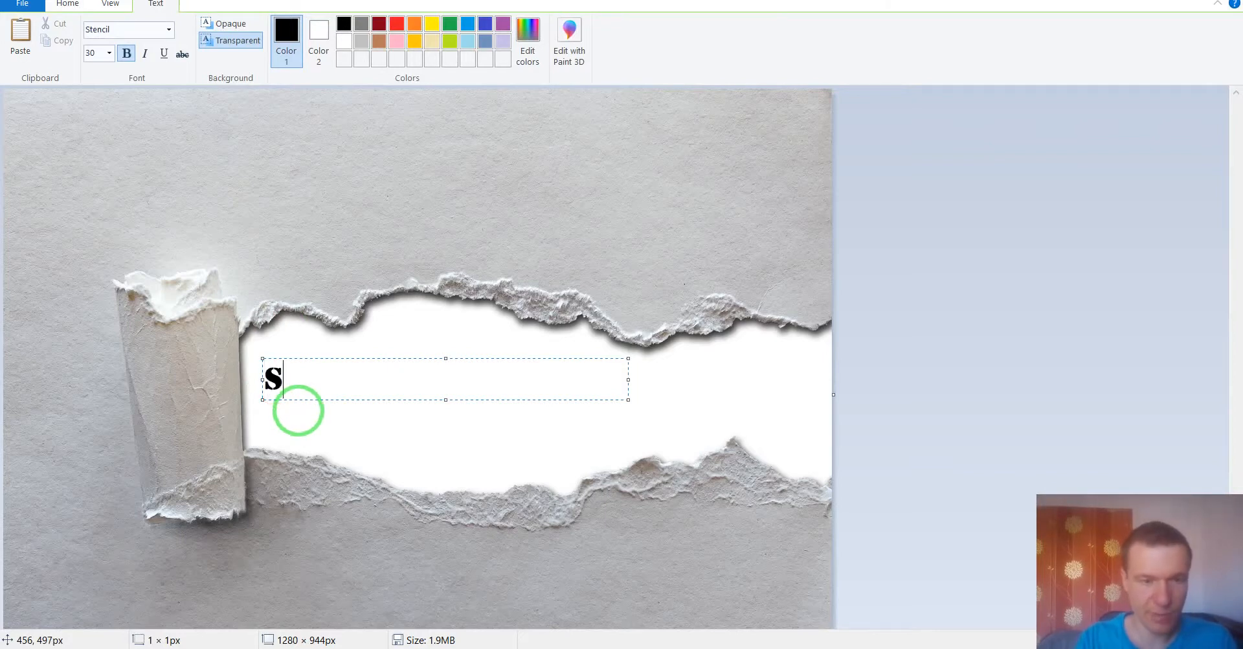
{"action": "type", "text": "NEAK PEAK"}
{"action": "type", "text": "L"}
{"action": "key", "text": "BackSpace"}
{"action": "key", "text": "BackSpace"}
{"action": "type", "text": ":"}
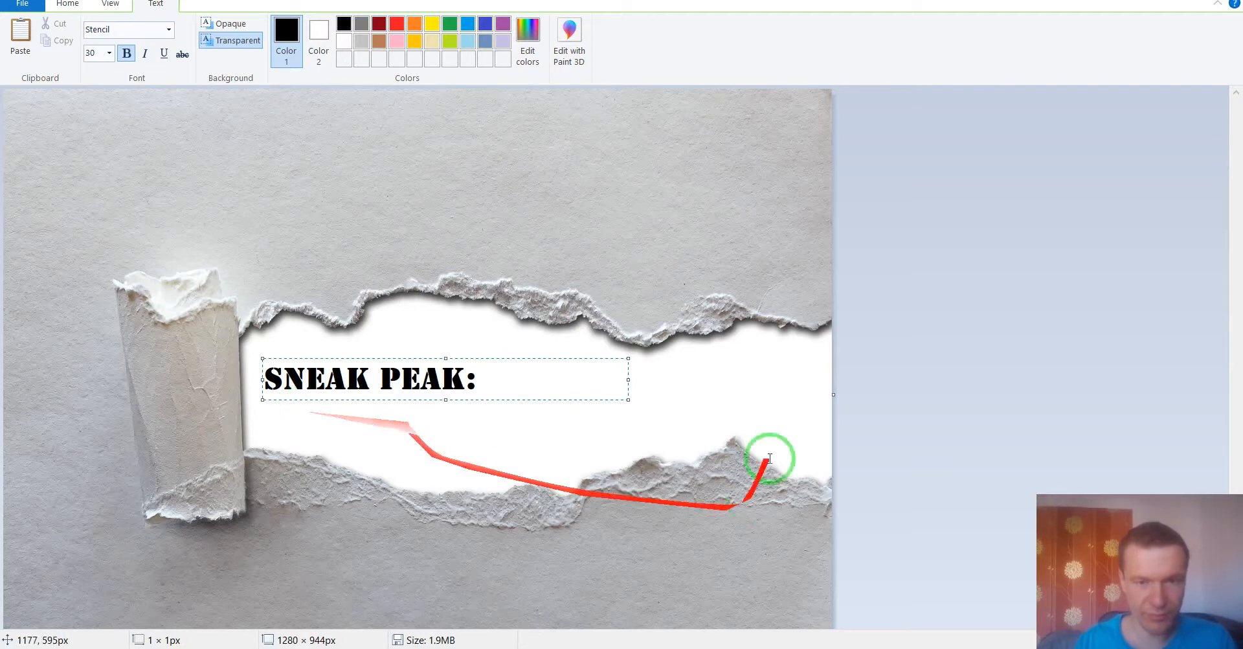
Enlarge the text box to about 846 × 138 px and add a second line reading "WHAT WILL BE".
{"action": "left_click_drag", "start_coordinate": [628, 400], "coordinate": [806, 442]}
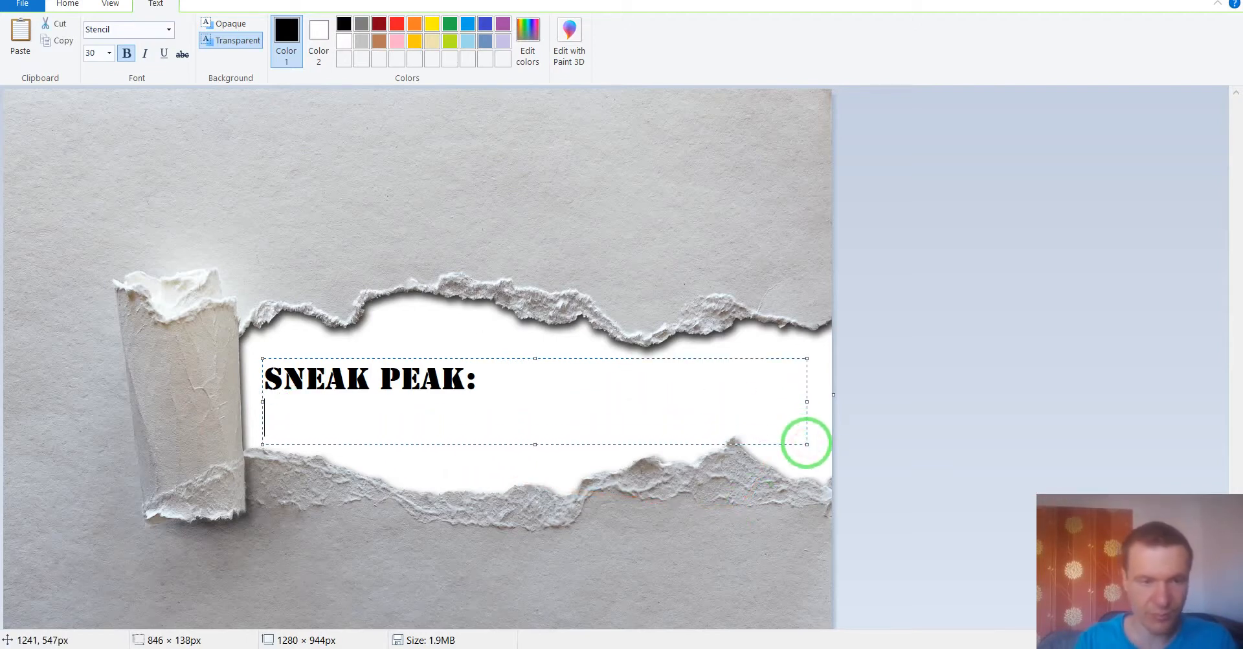
{"action": "key", "text": "Return"}
{"action": "type", "text": "WHA "}
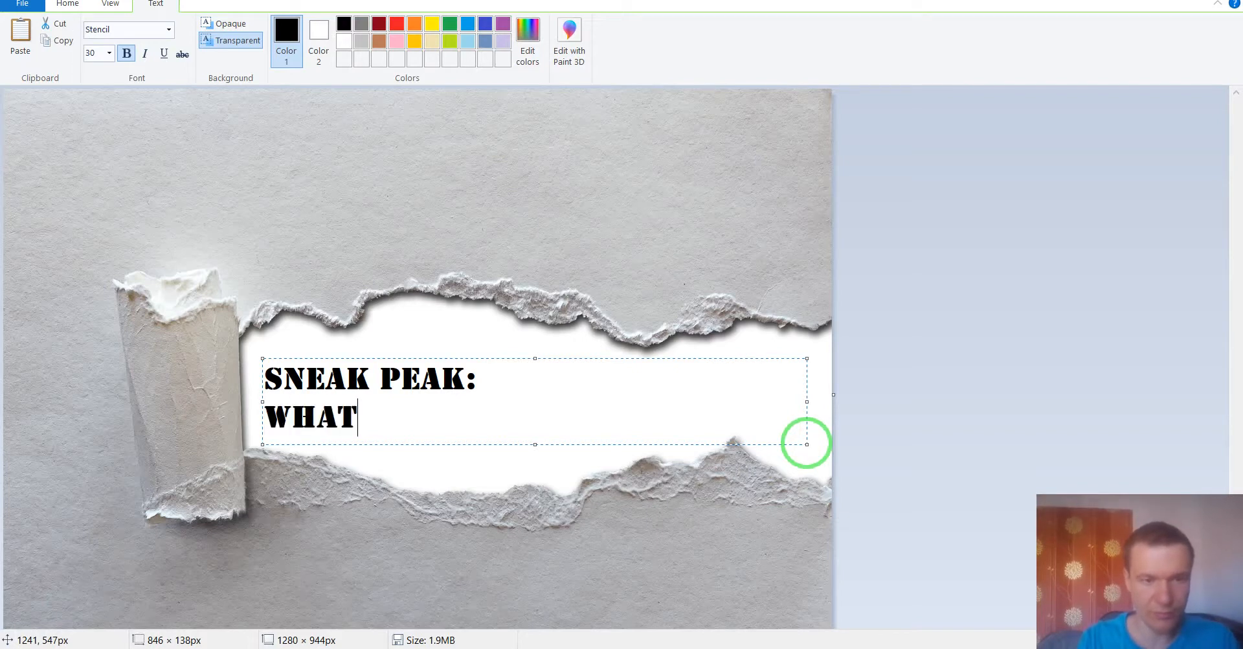
{"action": "type", "text": " WILL BE"}
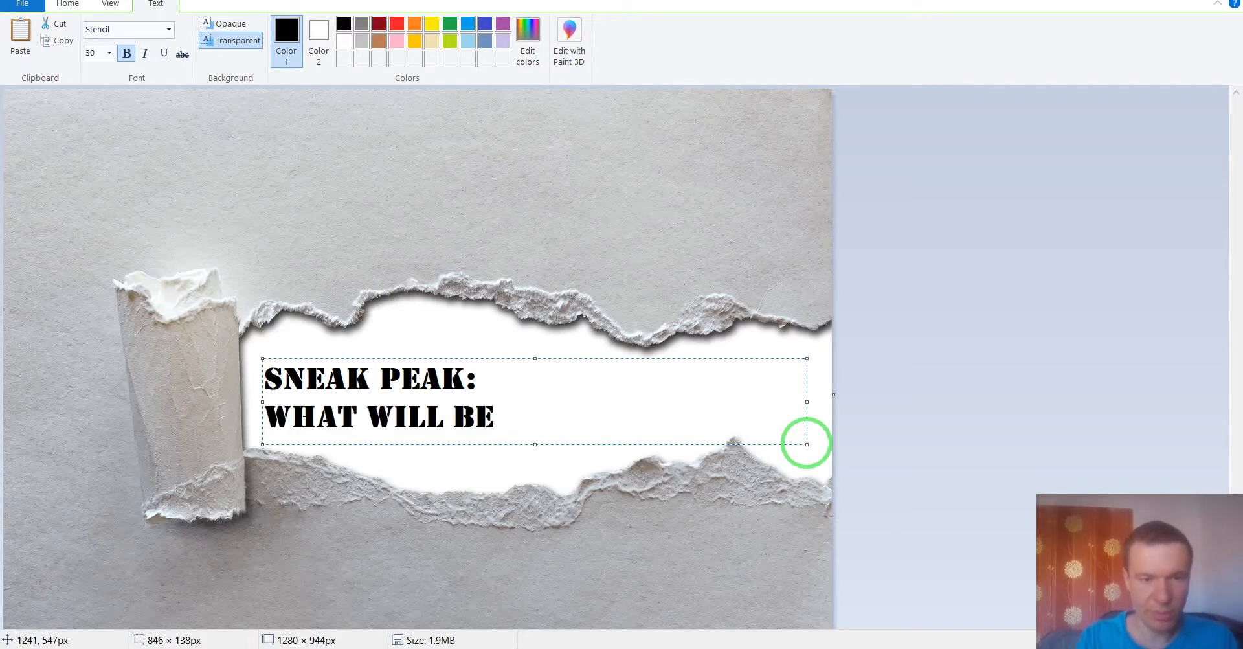
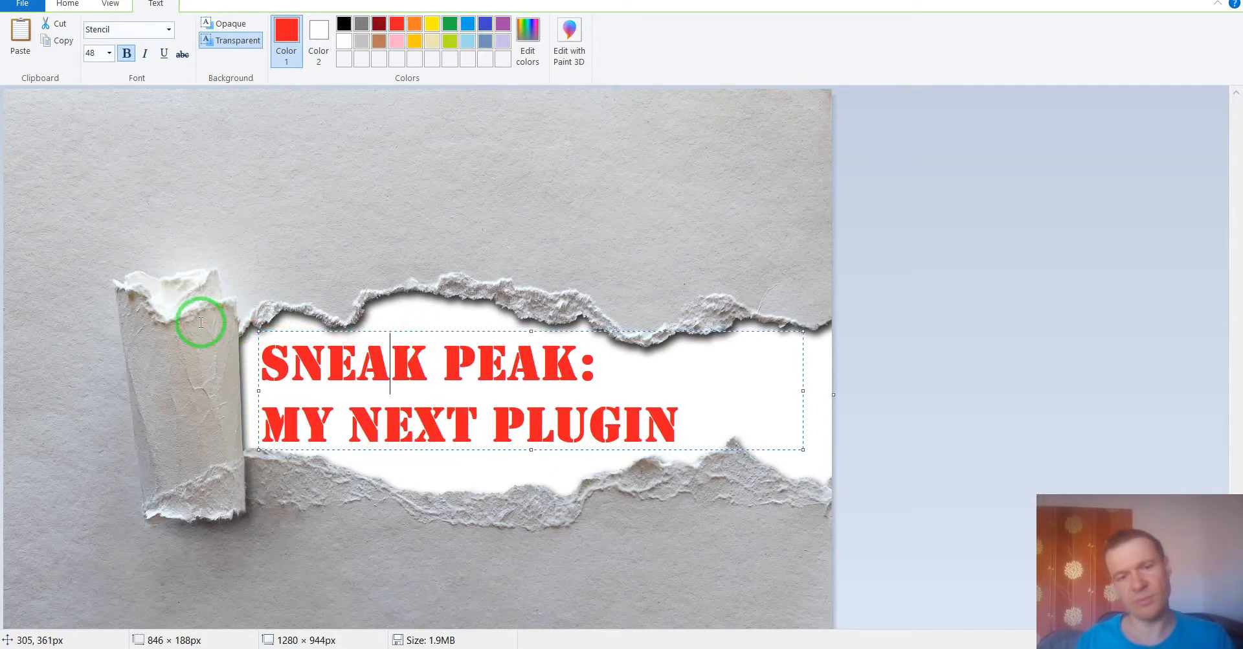
Finish the red caption and add the text "CODEREVOLUTION" on the grey paper above it.
{"action": "left_click", "coordinate": [194, 166]}
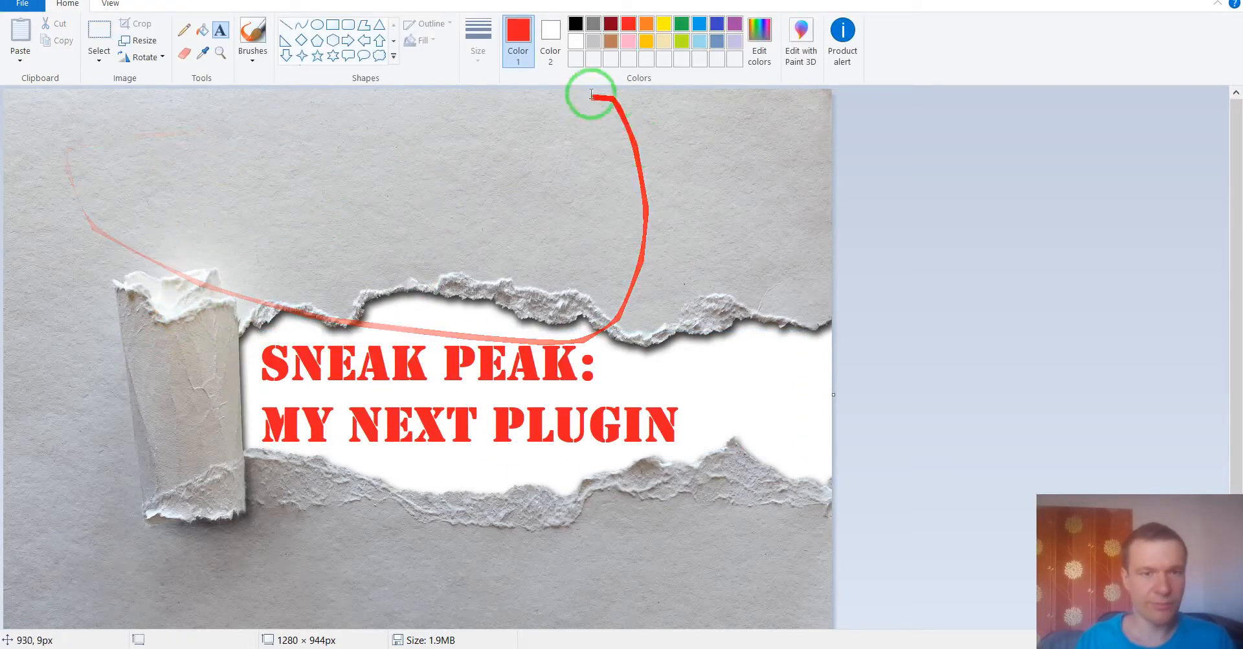
{"action": "left_click", "coordinate": [147, 154]}
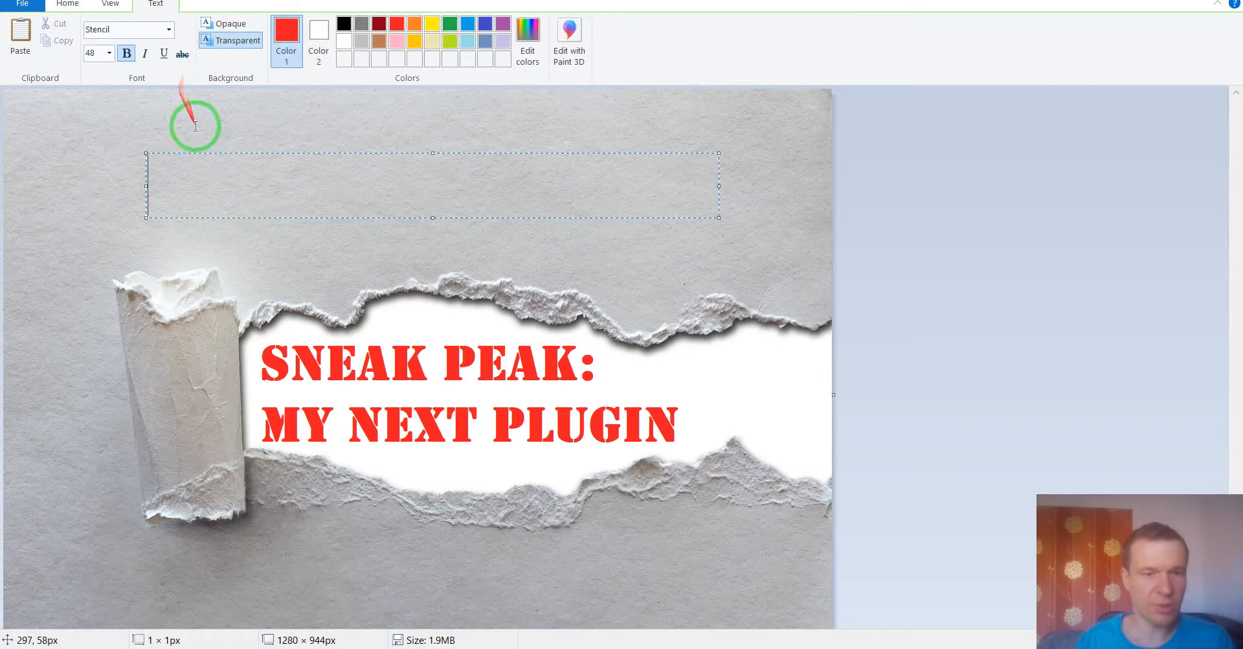
{"action": "type", "text": "CODEREV"}
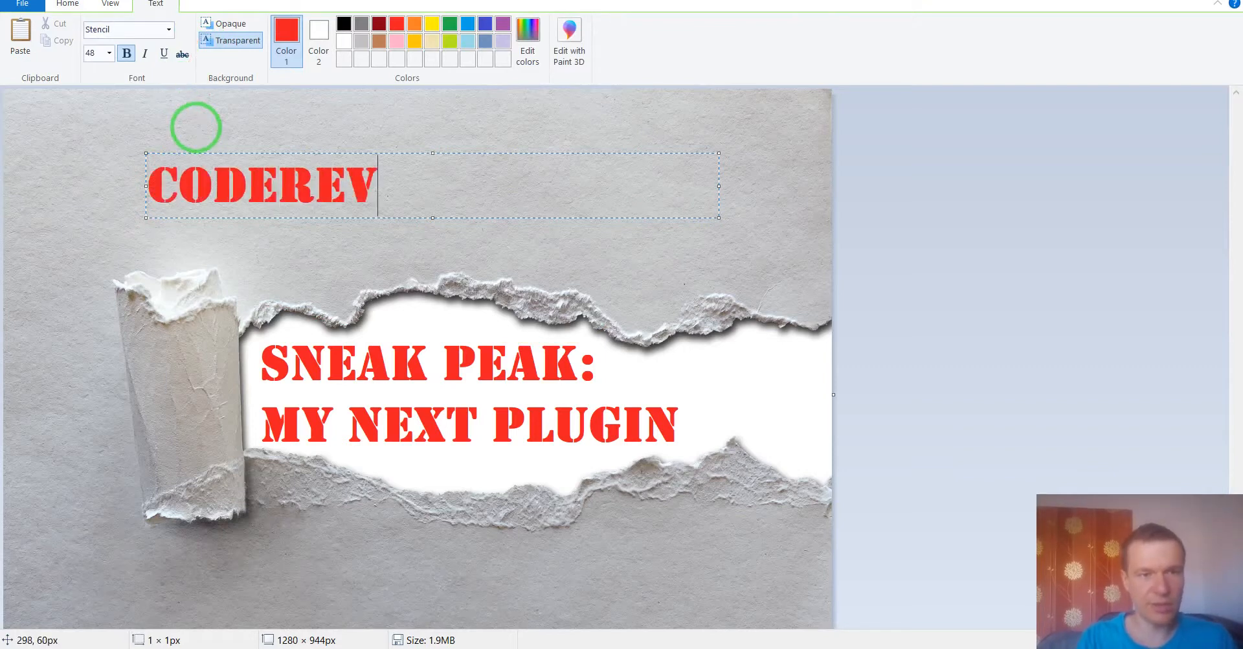
{"action": "type", "text": "OL"}
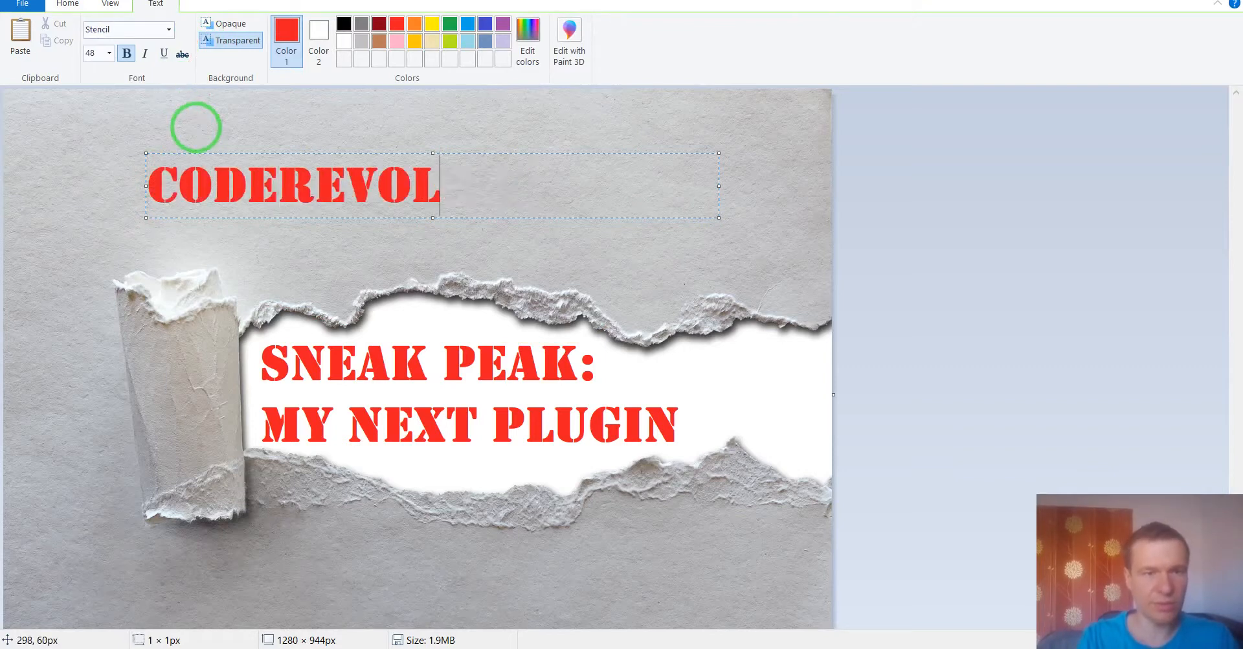
{"action": "type", "text": "UTIUTION"}
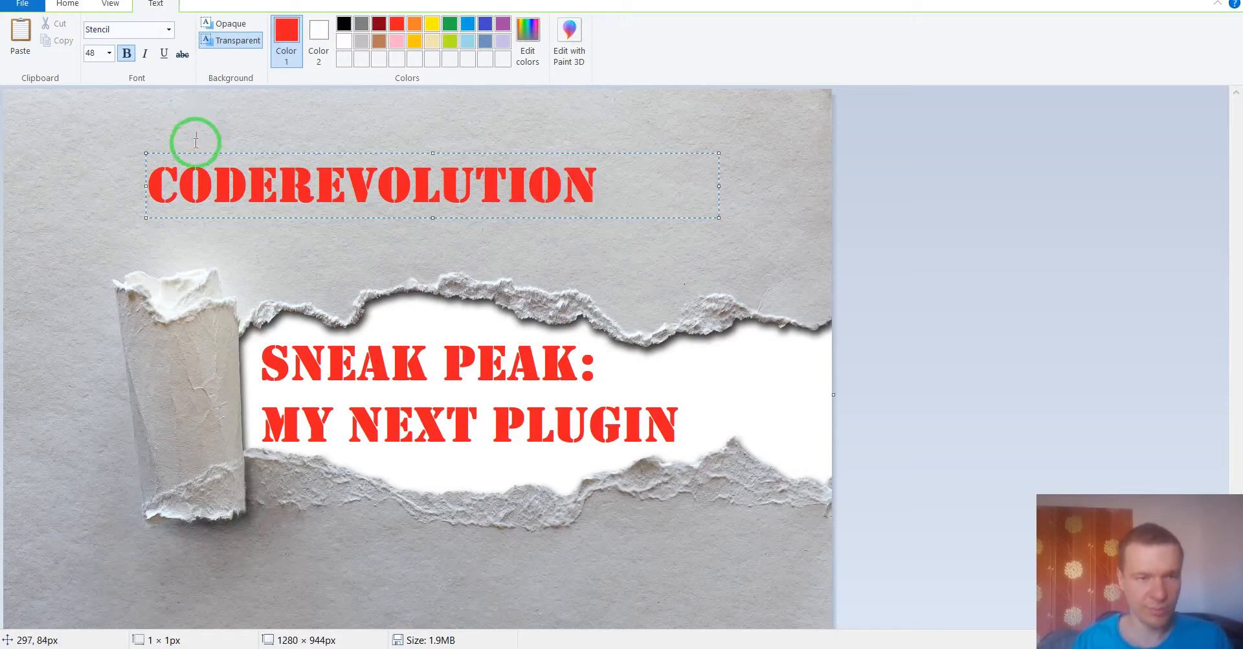
Try blue as the colour of the "CODEREVOLUTION" text.
{"action": "key", "text": "ctrl+a"}
{"action": "left_click", "coordinate": [467, 24]}
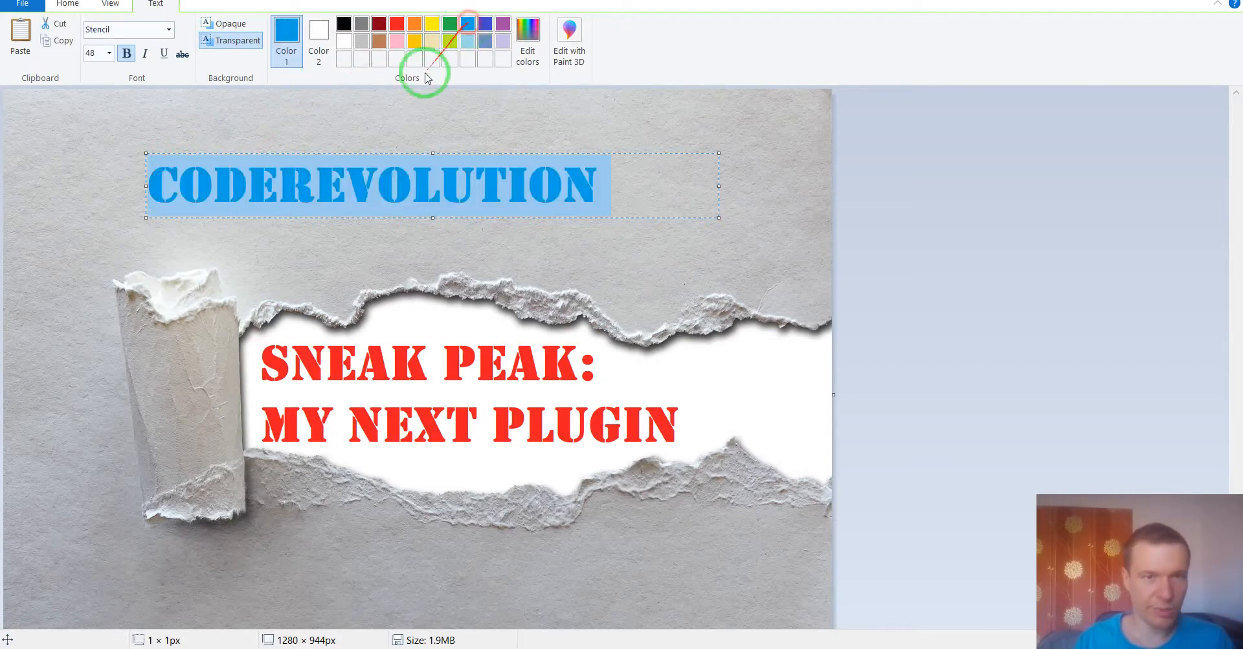
{"action": "left_click", "coordinate": [346, 178]}
{"action": "left_click", "coordinate": [159, 183]}
{"action": "left_click", "coordinate": [141, 184]}
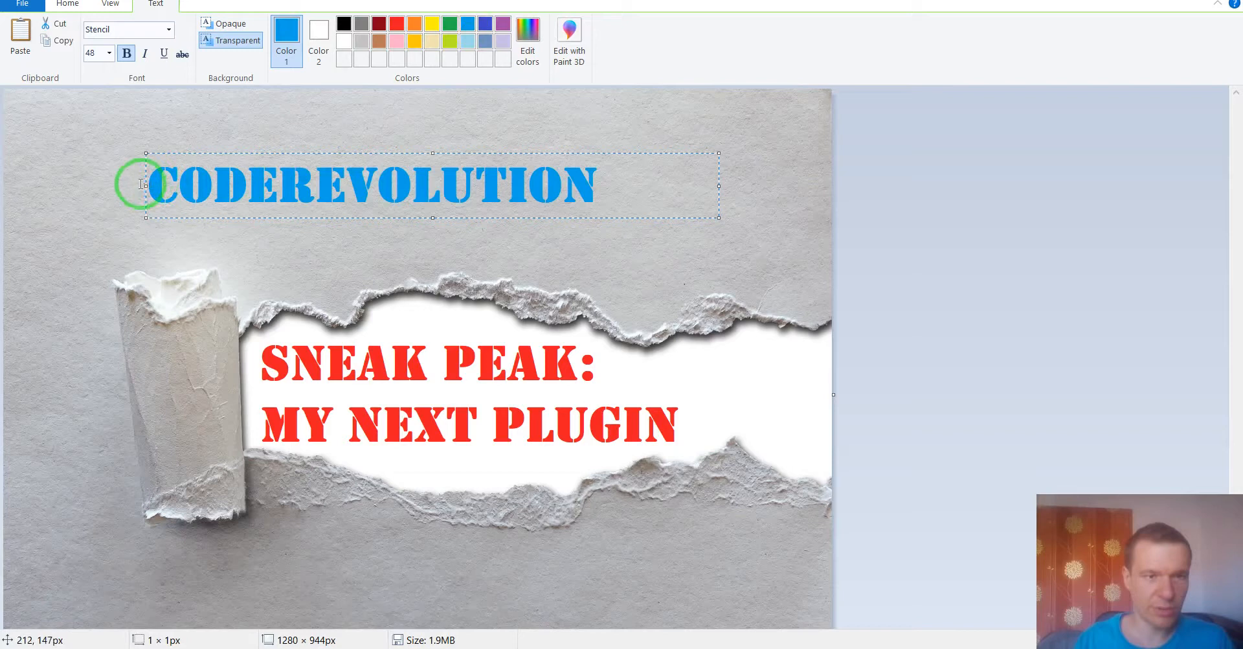
Narrow the "CODEREVOLUTION" text box to about 820 px by moving its left edge inward, and try white text.
{"action": "left_click_drag", "start_coordinate": [146, 185], "coordinate": [192, 186]}
{"action": "key", "text": "ctrl+a"}
{"action": "left_click", "coordinate": [344, 41]}
{"action": "left_click", "coordinate": [258, 172]}
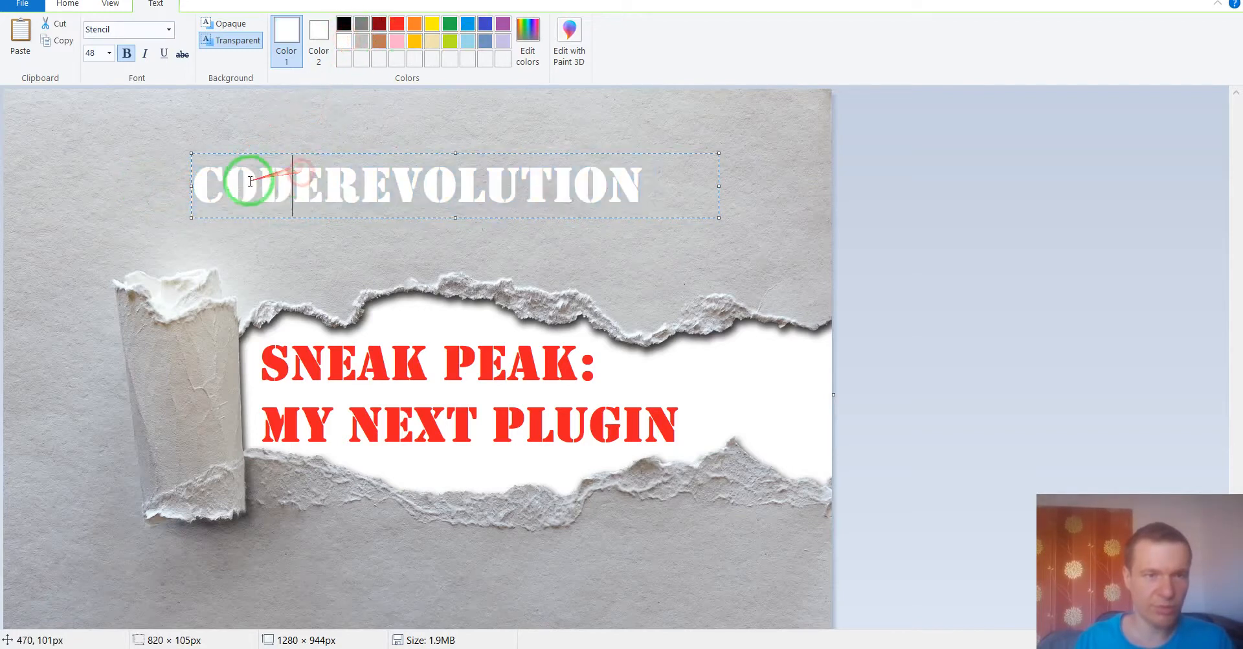
Recolour the "CODEREVOLUTION" text black, shift it slightly up and to the right, and commit it to the image.
{"action": "key", "text": "ctrl+a"}
{"action": "left_click", "coordinate": [343, 24]}
{"action": "left_click", "coordinate": [233, 187]}
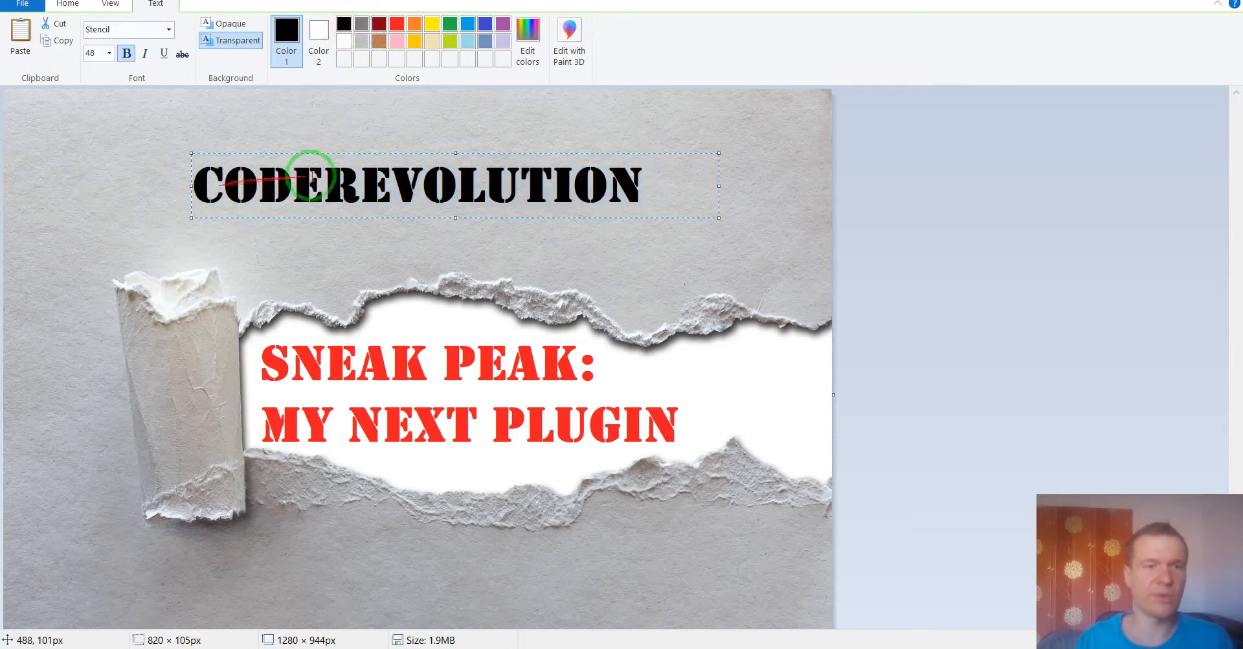
{"action": "left_click_drag", "start_coordinate": [411, 154], "coordinate": [426, 139]}
{"action": "left_click", "coordinate": [288, 246]}
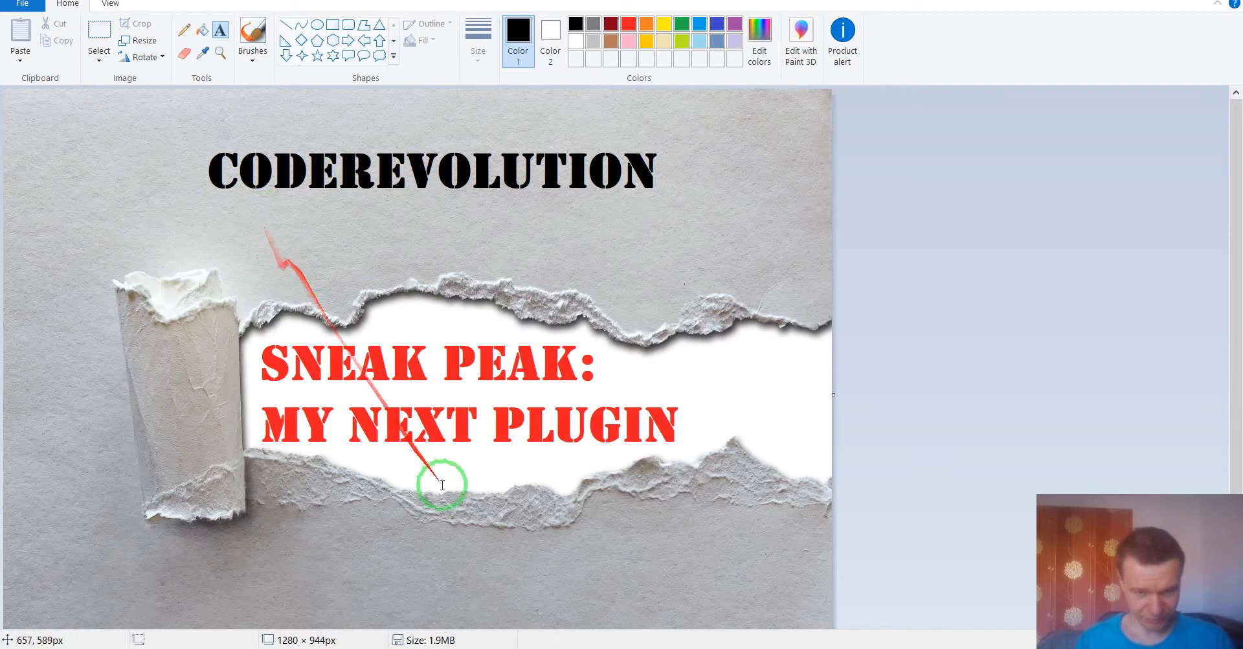
Switch to the YouTube upload page in Chrome and upload the edited image as the customised thumbnail.
{"action": "left_click", "coordinate": [621, 647]}
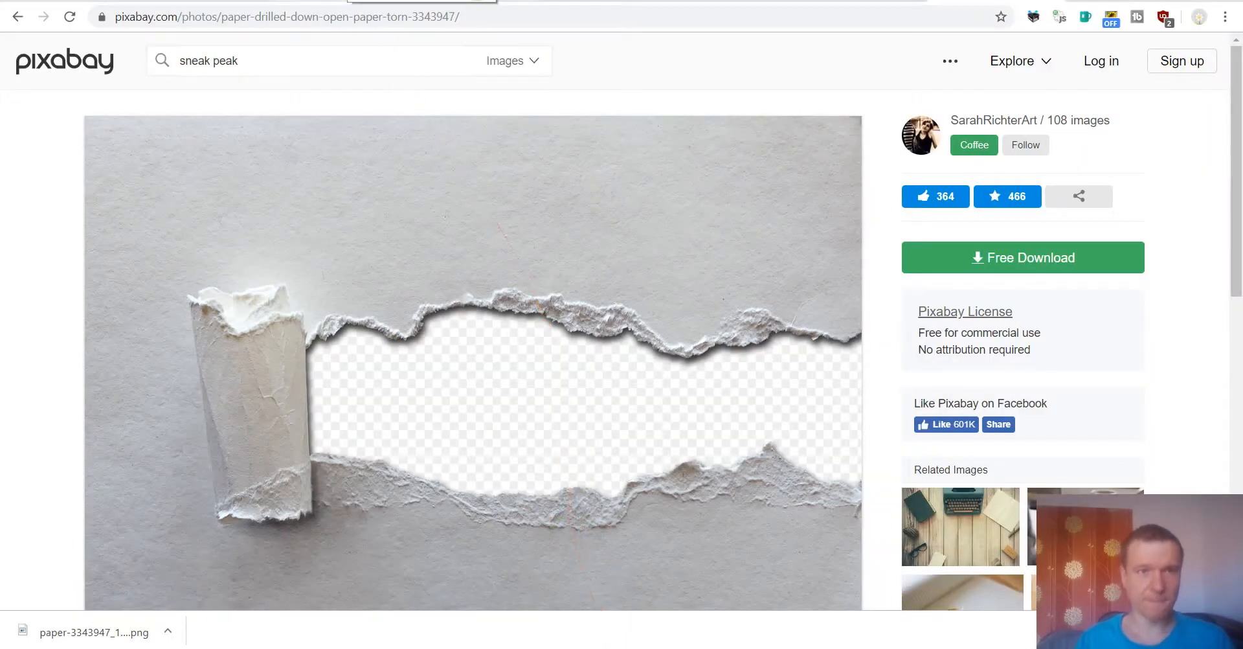
{"action": "left_click", "coordinate": [347, 1]}
{"action": "left_click", "coordinate": [765, 1]}
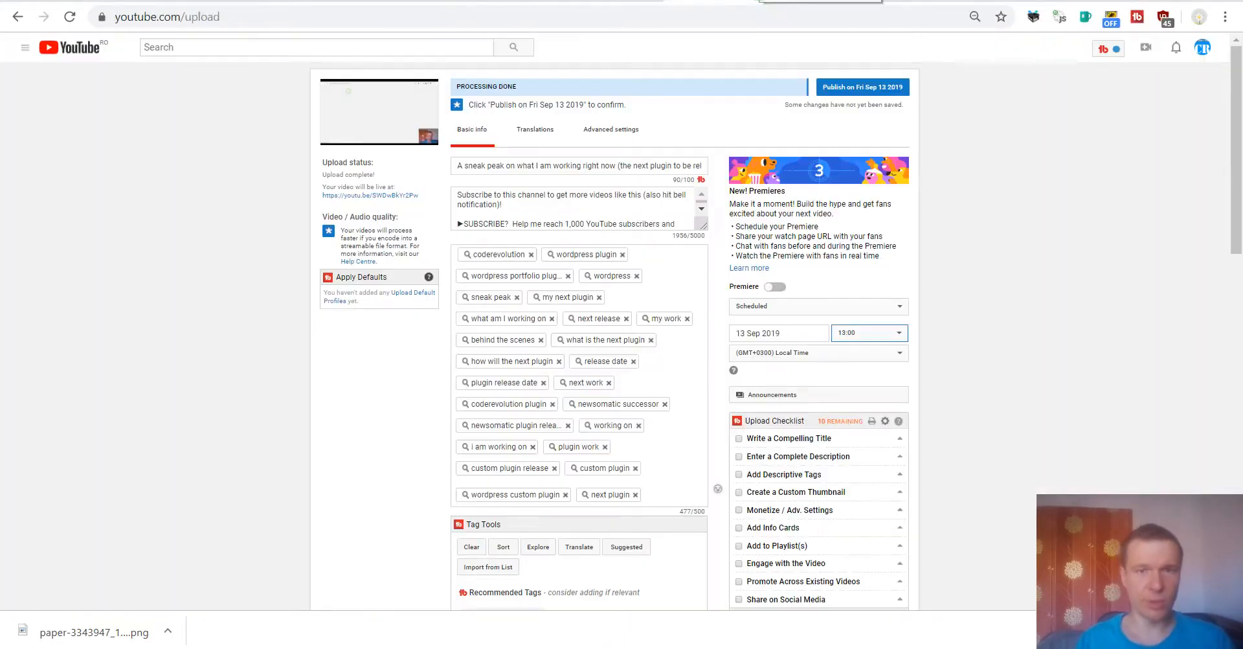
{"action": "scroll", "coordinate": [417, 477], "scroll_direction": "down", "scroll_amount": 4}
{"action": "scroll", "coordinate": [417, 482], "scroll_direction": "down", "scroll_amount": 5}
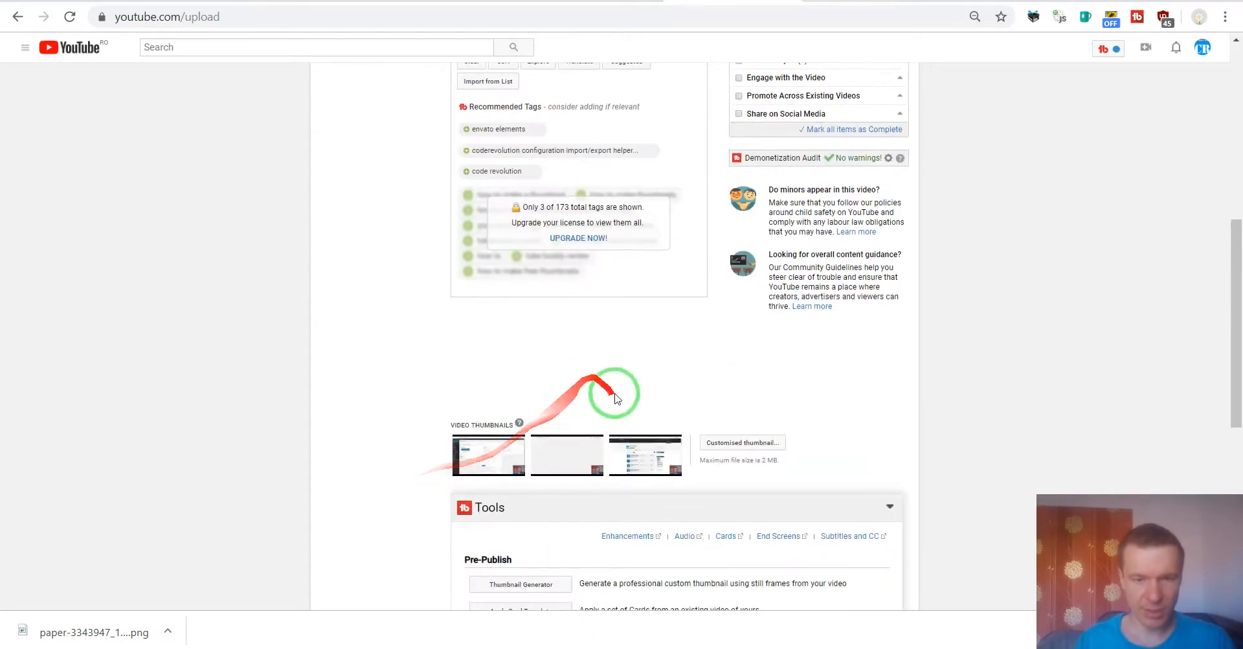
{"action": "scroll", "coordinate": [282, 344], "scroll_direction": "down", "scroll_amount": 2}
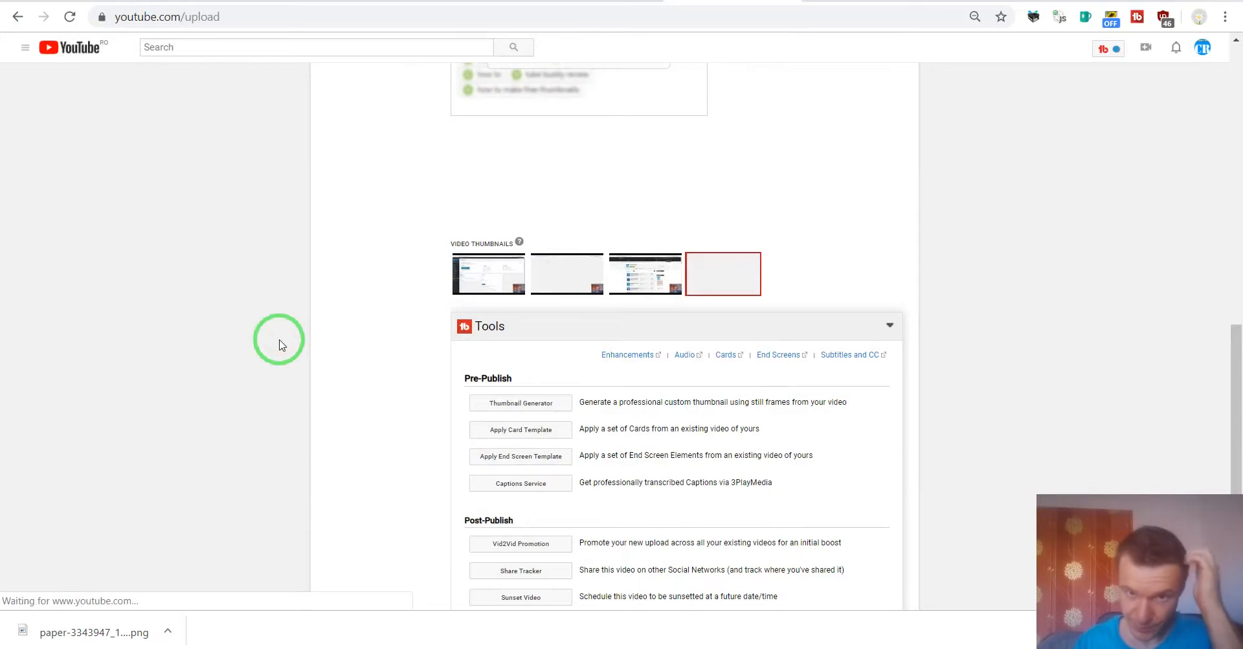
{"action": "scroll", "coordinate": [337, 333], "scroll_direction": "up", "scroll_amount": 15}
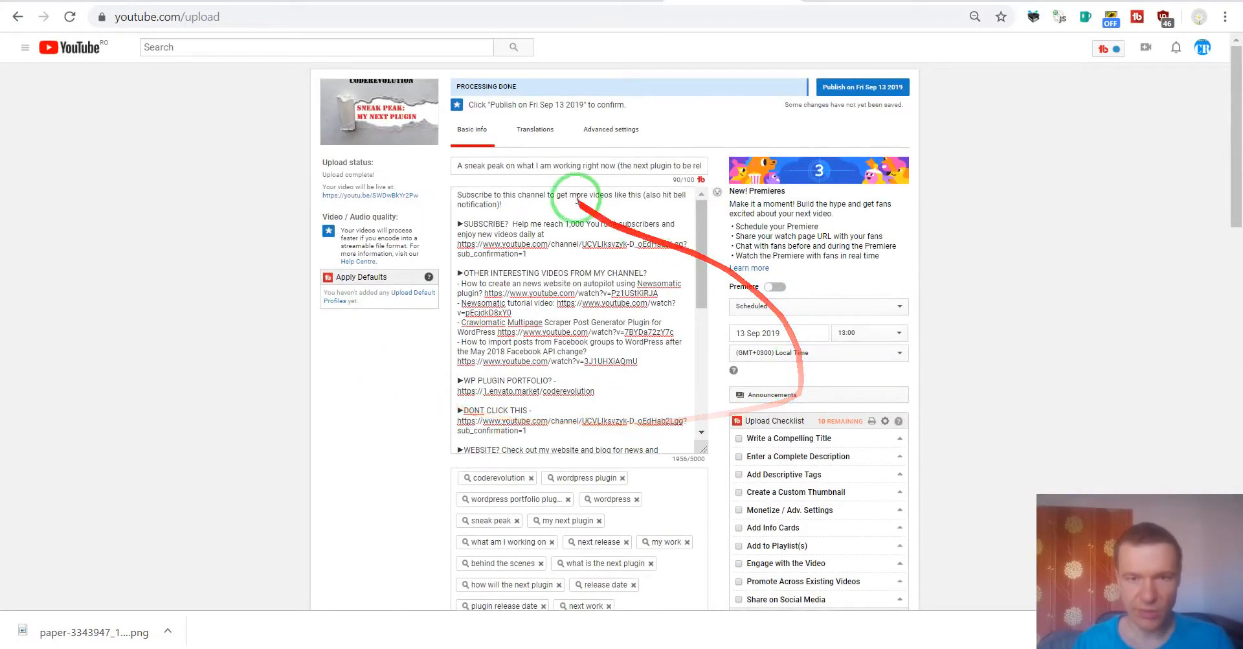
{"action": "left_click", "coordinate": [536, 133]}
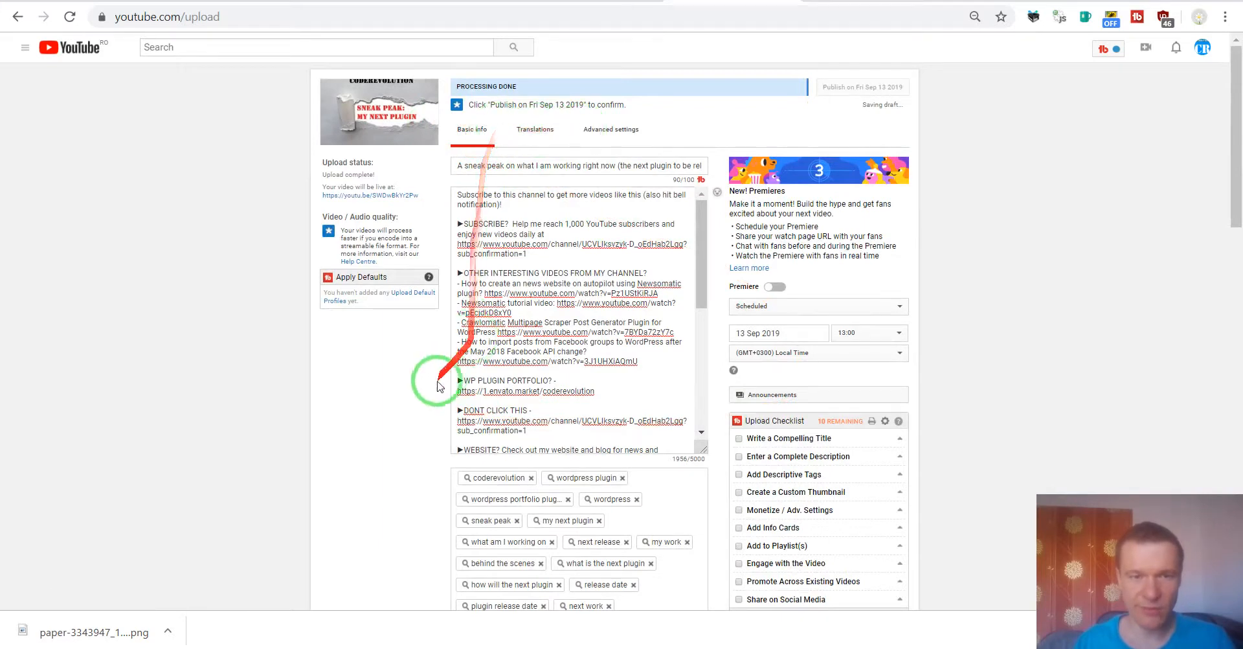
Begin the video description with "In this video, I will show you a sneak peak of my next plugin I am about to release on CodeCanyon.".
{"action": "left_click", "coordinate": [459, 194]}
{"action": "key", "text": "Return"}
{"action": "key", "text": "Return"}
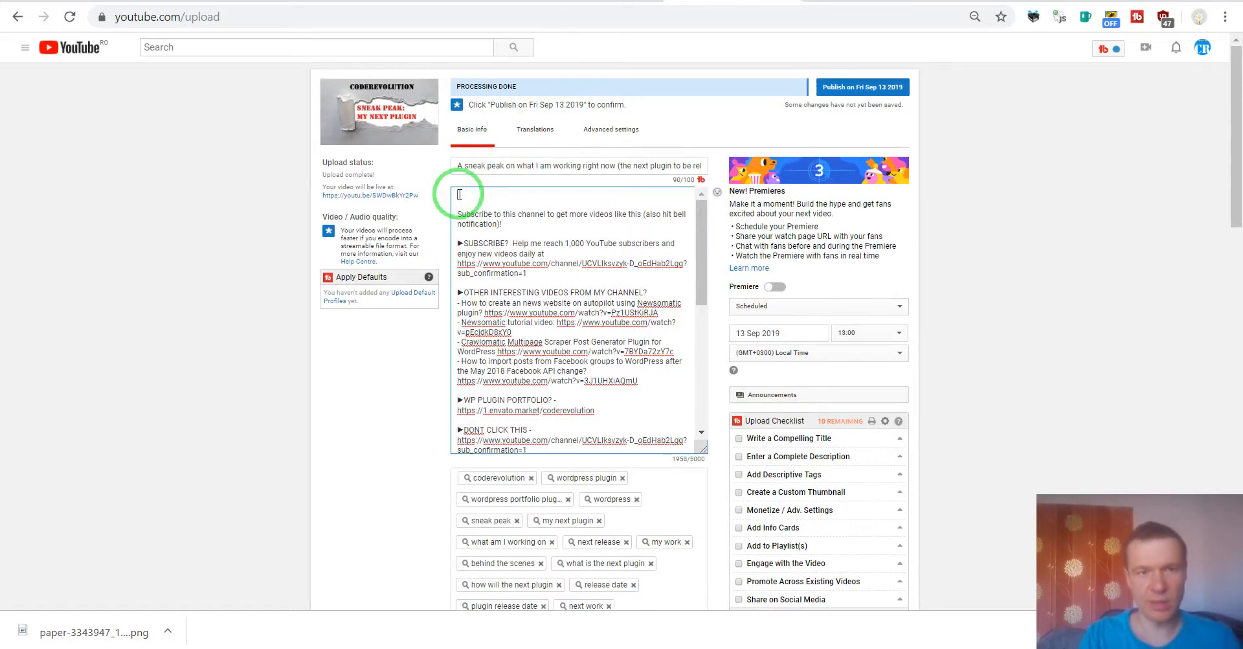
{"action": "type", "text": "Hi"}
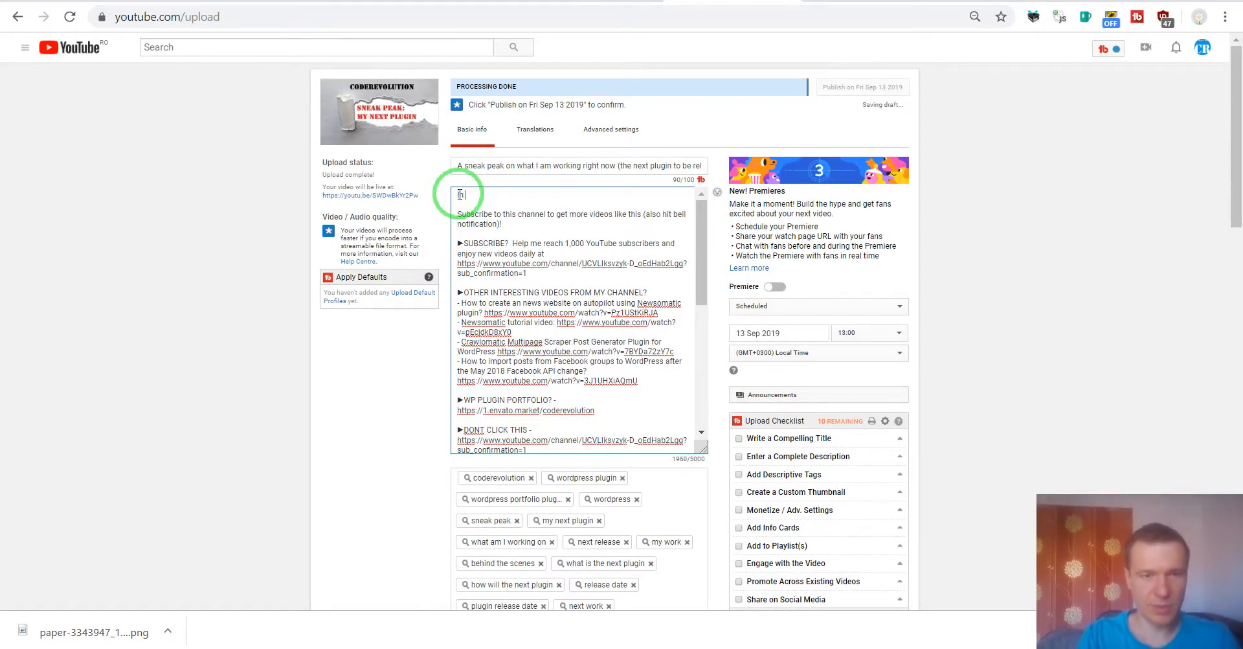
{"action": "type", "text": " this video, I will show you a sn"}
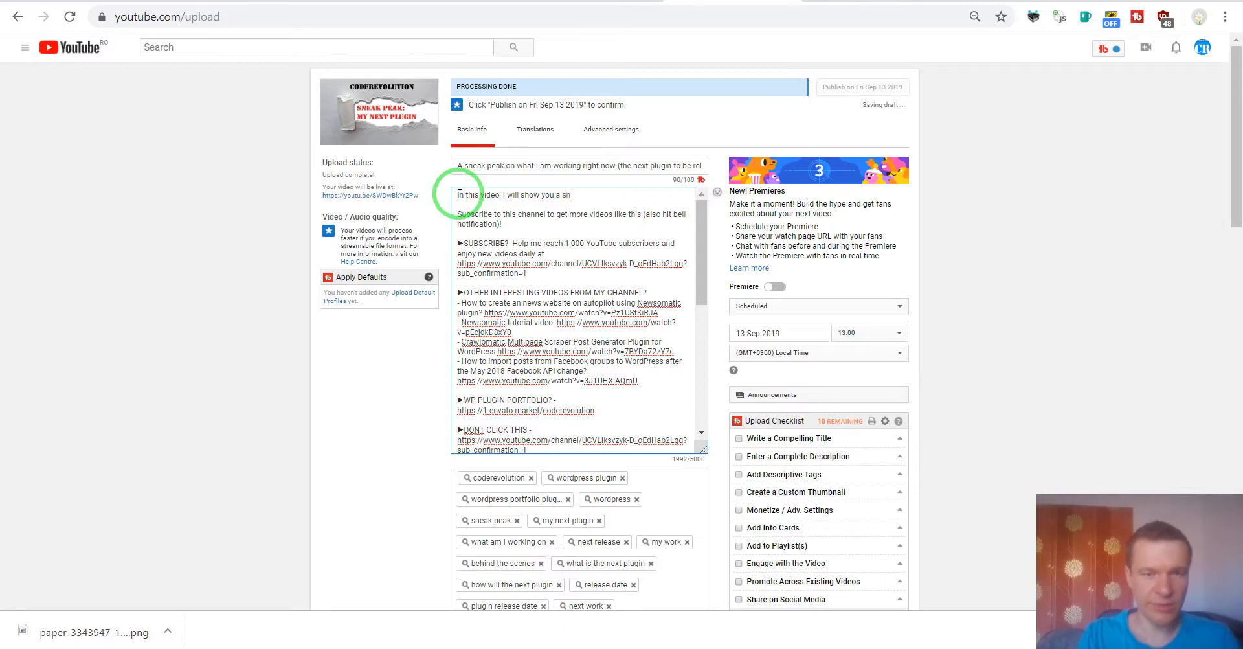
{"action": "type", "text": "eak peak of my"}
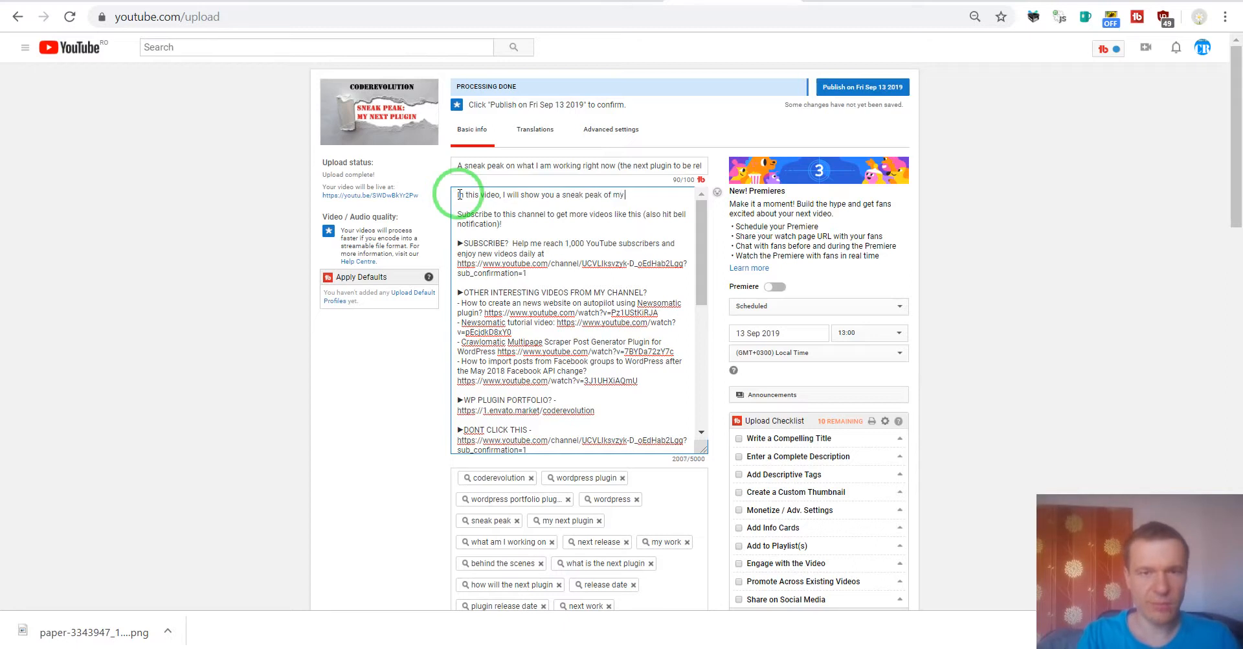
{"action": "type", "text": " next plugin I a"}
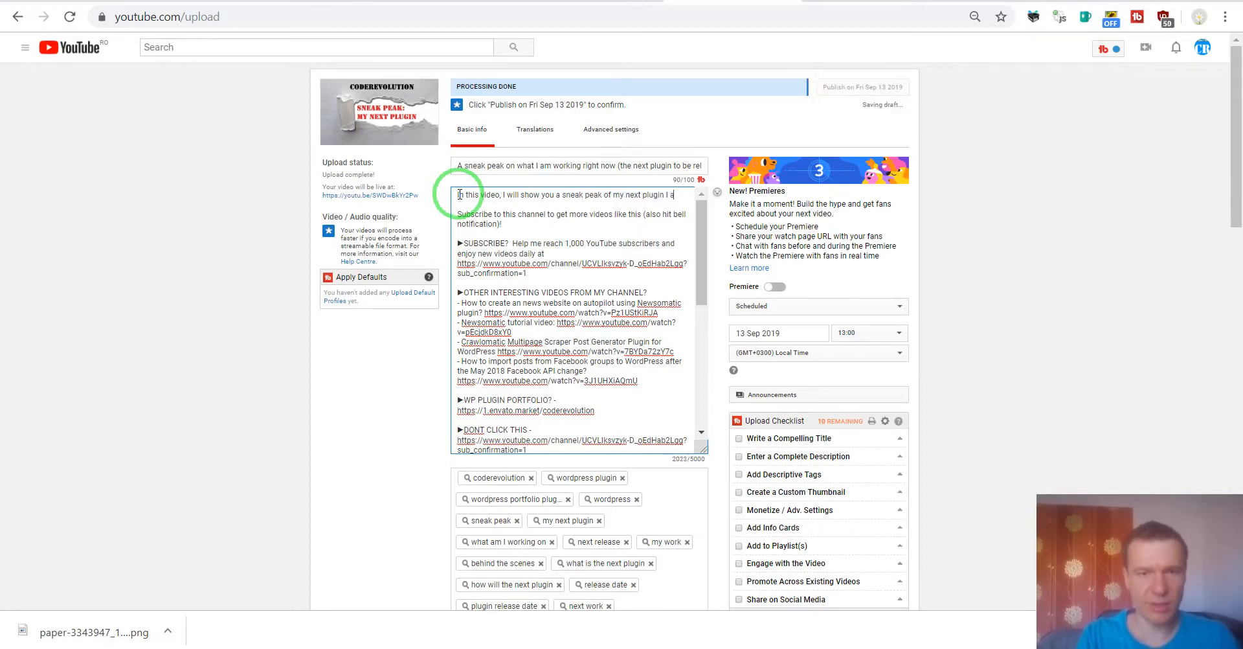
{"action": "key", "text": "BackSpace"}
{"action": "type", "text": "am about"}
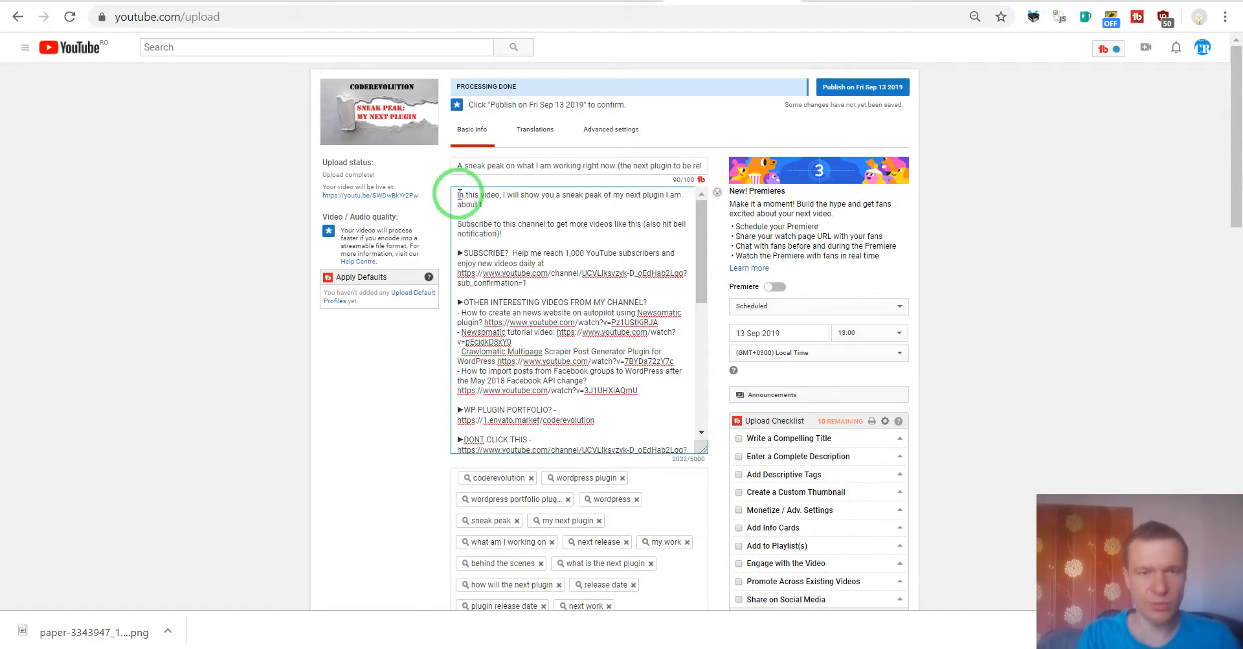
{"action": "type", "text": " to release on CodeCanyon"}
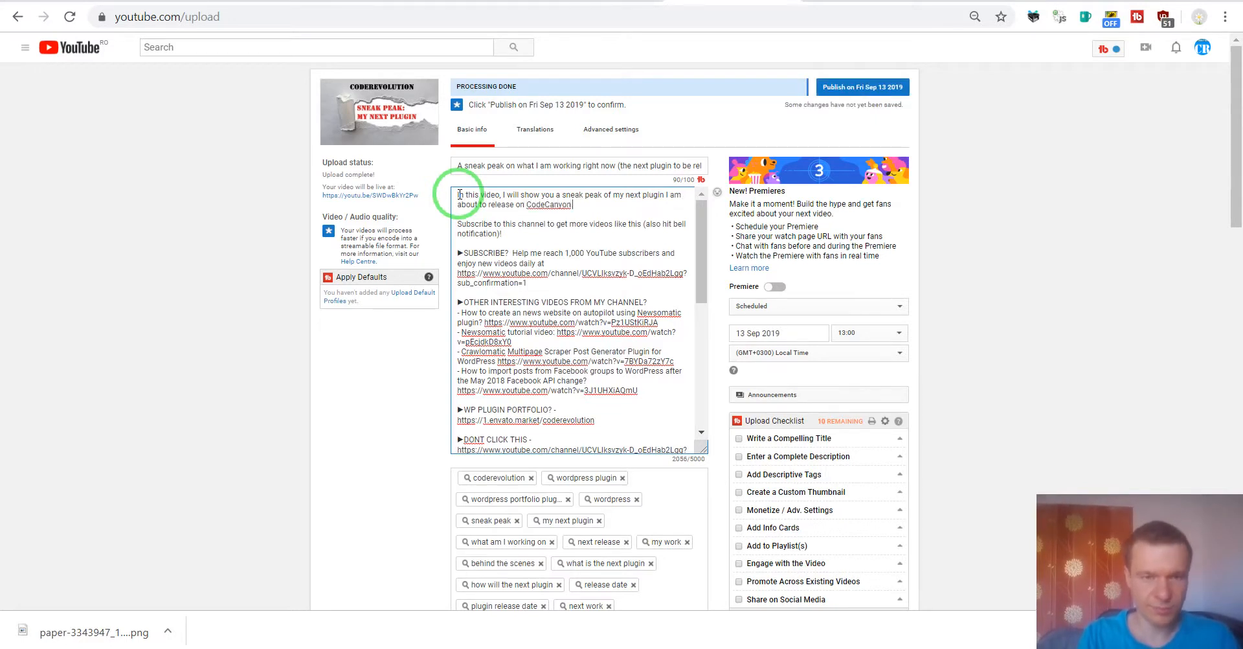
{"action": "type", "text": "."}
Add the description paragraph "Stay tuned for news, by subscribing to this YouTube channel, I will release updates about it here, soon.".
{"action": "key", "text": "Return"}
{"action": "key", "text": "Return"}
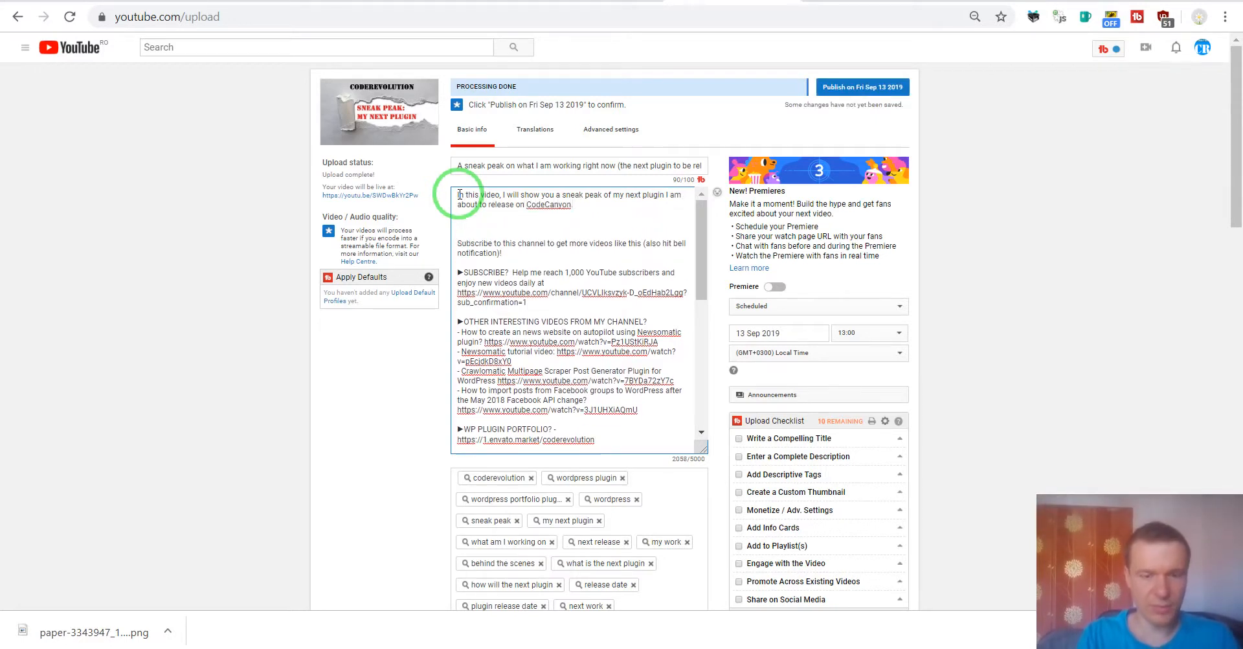
{"action": "type", "text": "Say"}
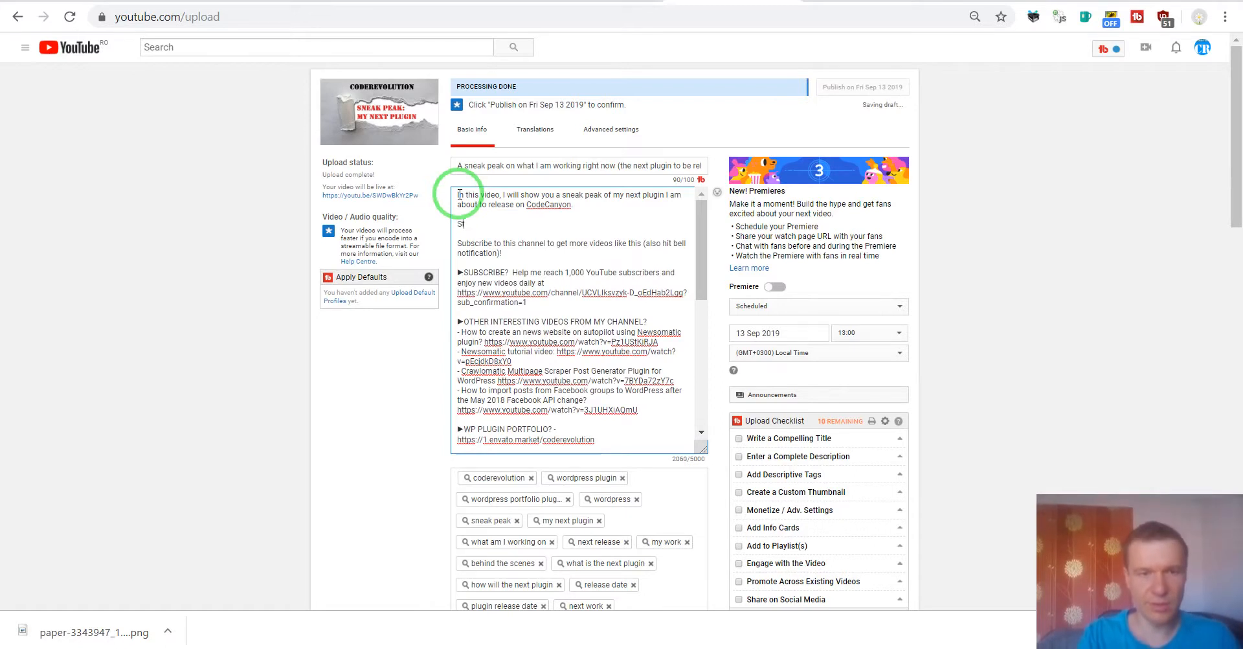
{"action": "type", "text": "y tuned for news,"}
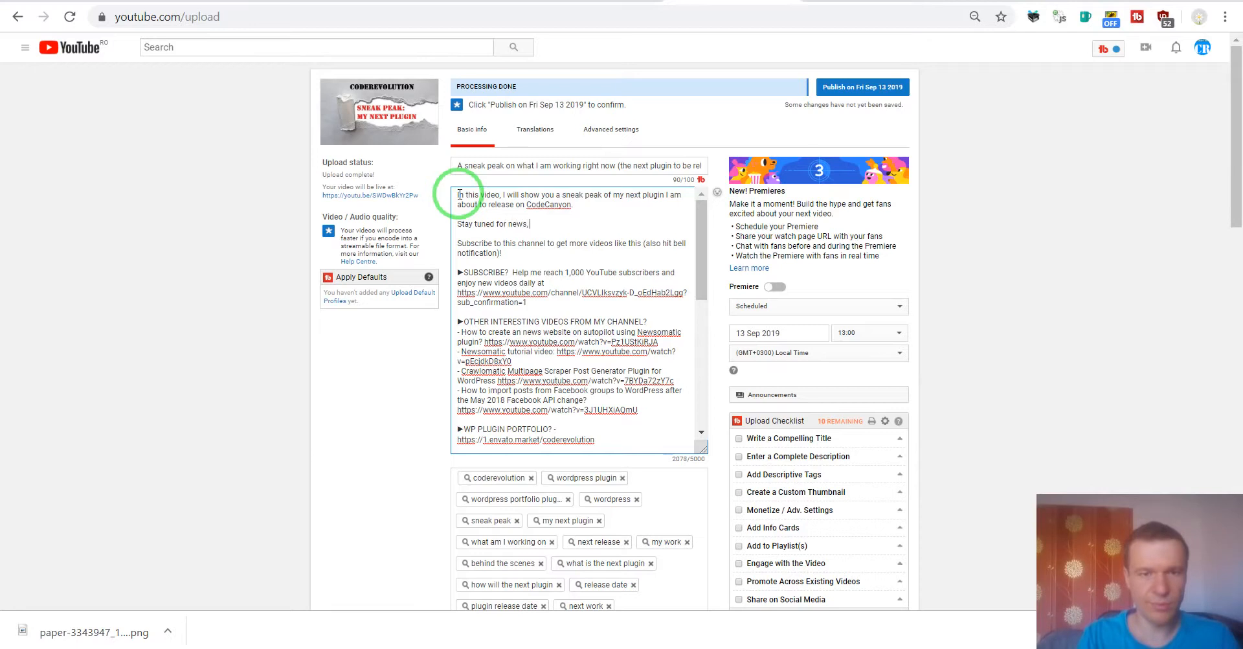
{"action": "type", "text": " by subsc"}
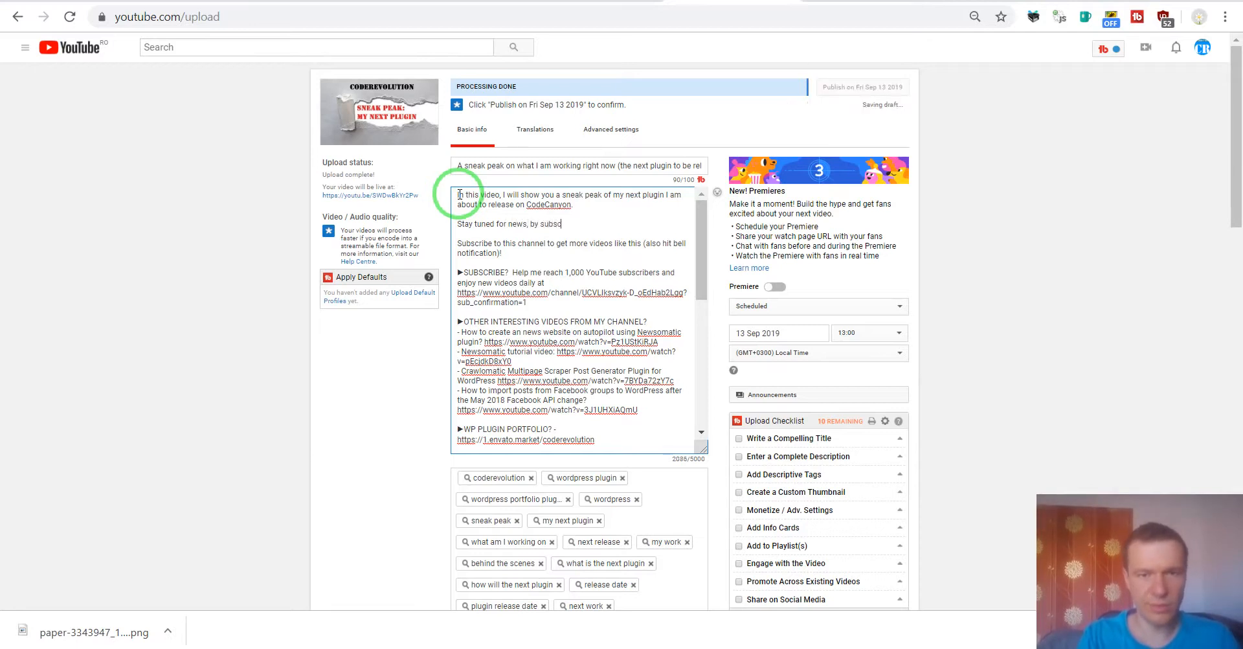
{"action": "type", "text": "ribing to this YouTube"}
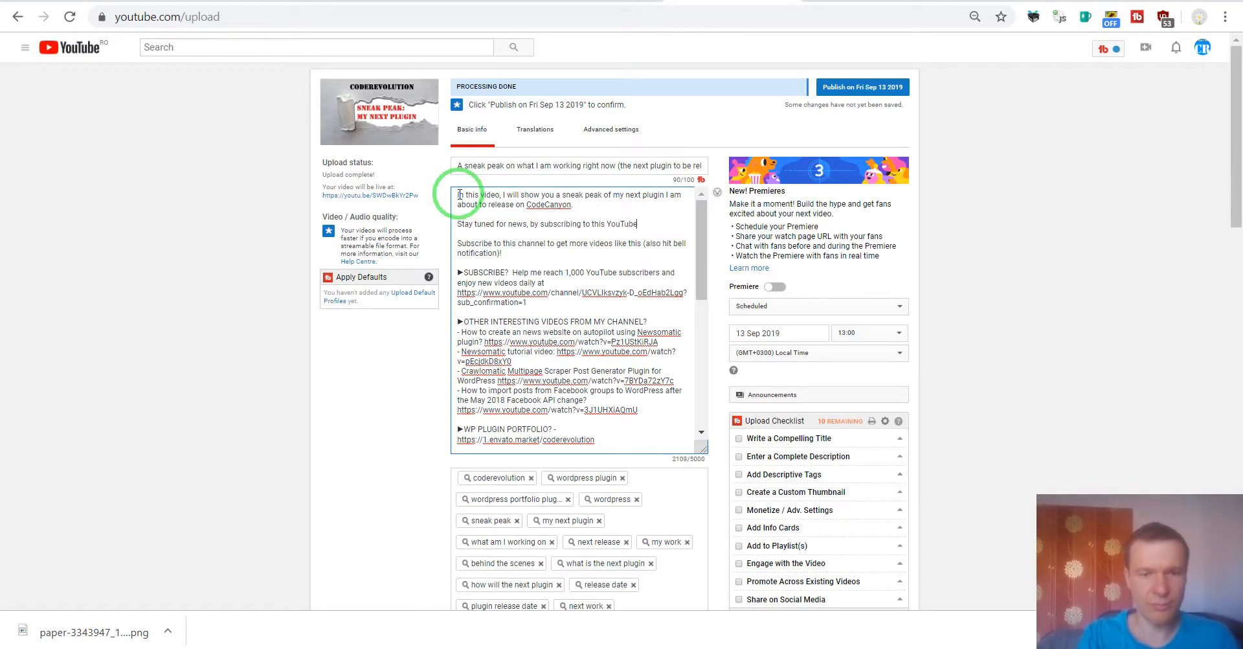
{"action": "type", "text": "channel,"}
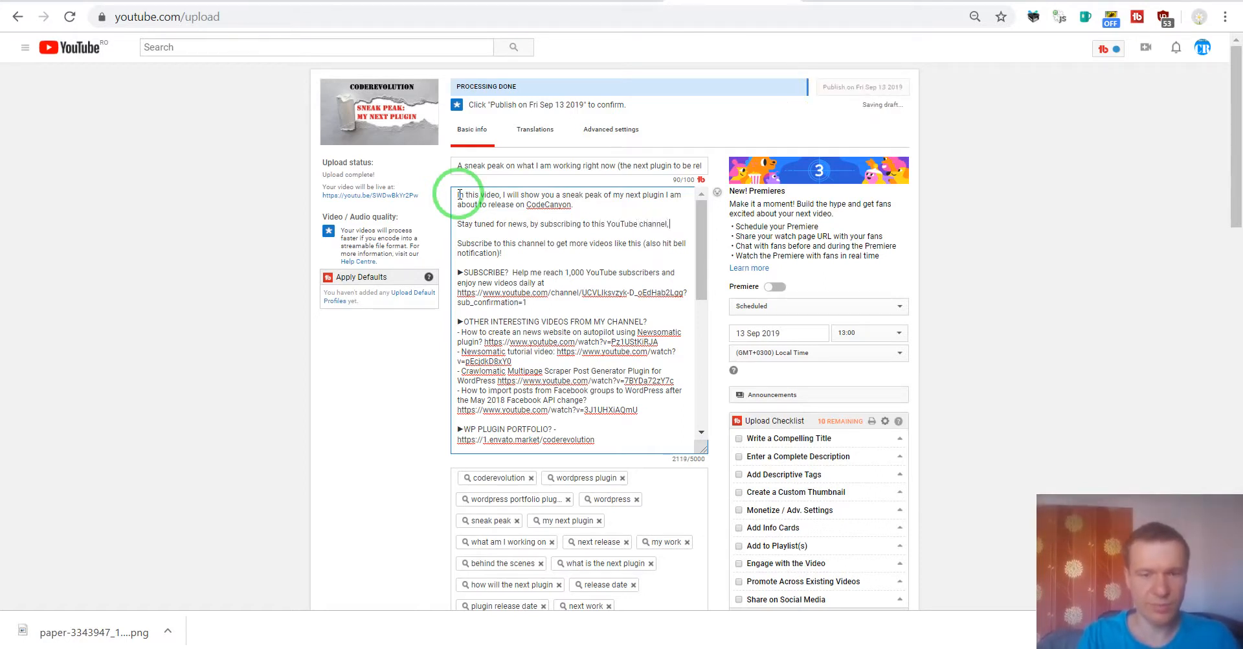
{"action": "type", "text": " I al release update"}
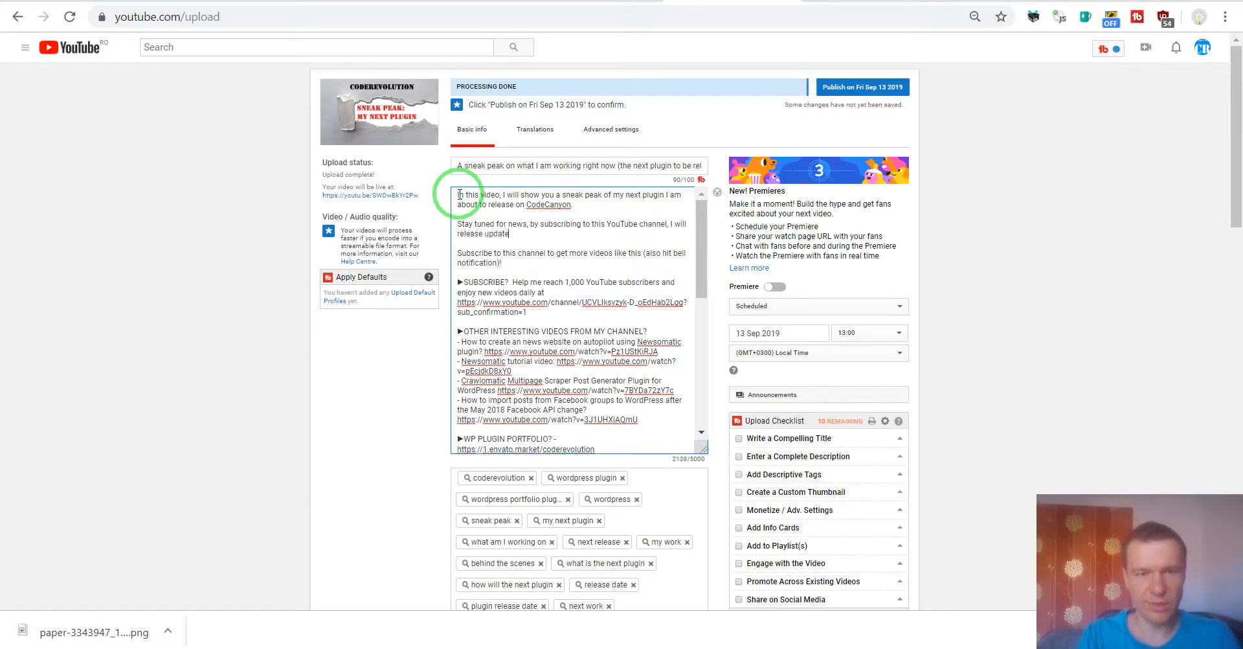
{"action": "type", "text": " it here, soon."}
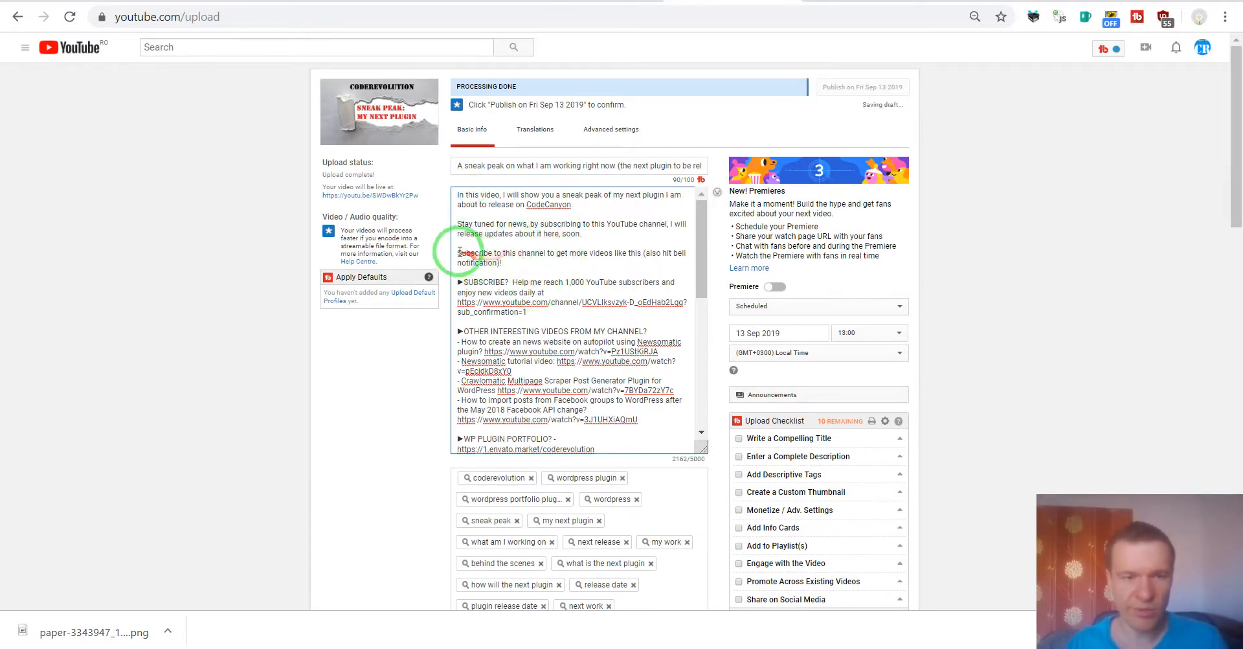
Review the description's standard text below the new paragraphs, from the subscribe request and plugin portfolio link through the social links, and the tags.
{"action": "left_click_drag", "start_coordinate": [459, 253], "coordinate": [536, 324]}
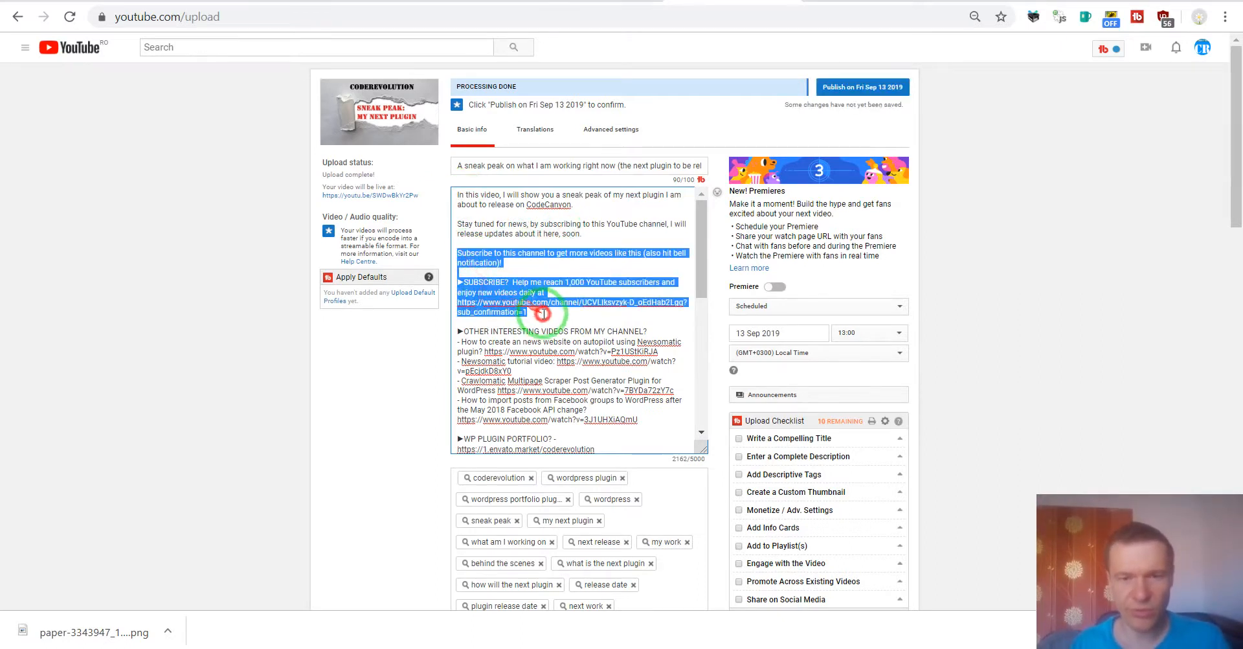
{"action": "left_click_drag", "start_coordinate": [698, 251], "coordinate": [680, 413]}
{"action": "left_click_drag", "start_coordinate": [555, 445], "coordinate": [457, 251]}
{"action": "scroll", "coordinate": [511, 420], "scroll_direction": "up", "scroll_amount": 2}
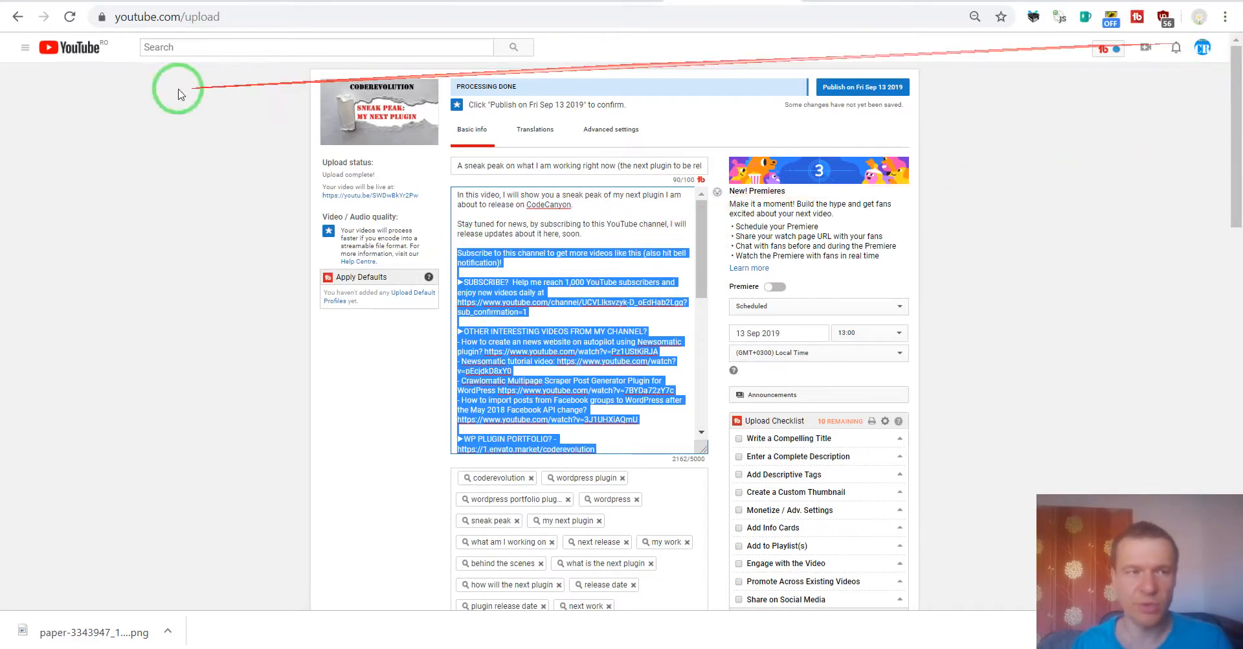
{"action": "left_click", "coordinate": [25, 48]}
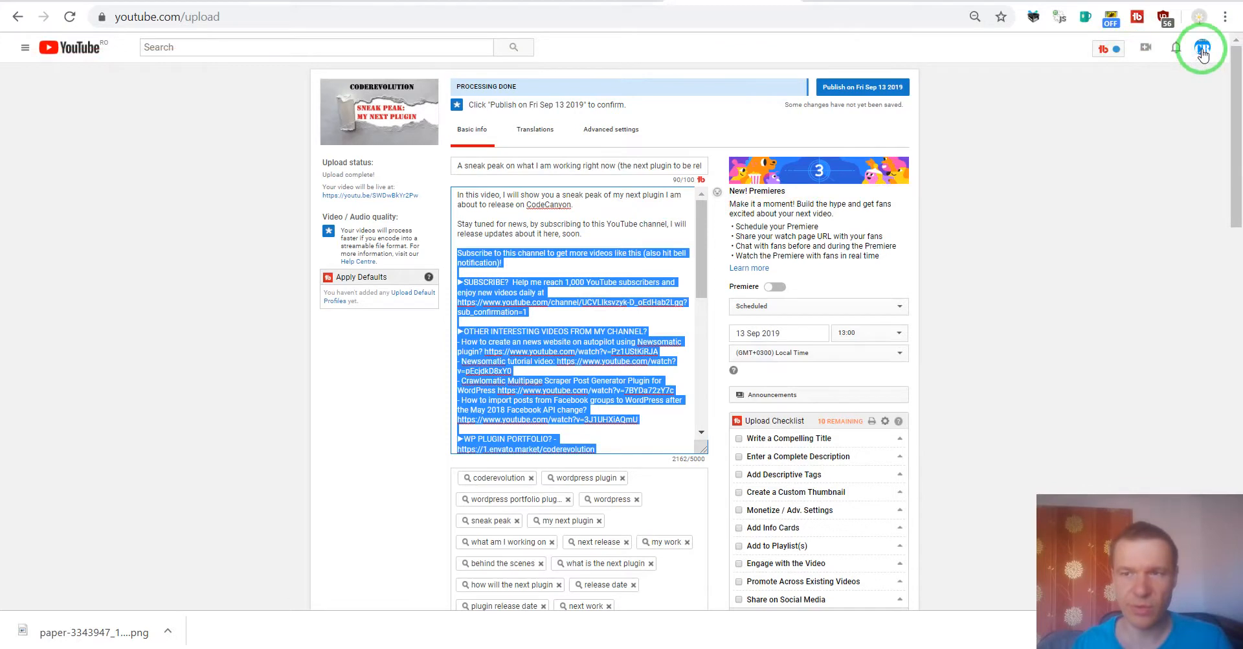
{"action": "left_click", "coordinate": [1203, 52]}
{"action": "left_click", "coordinate": [32, 52]}
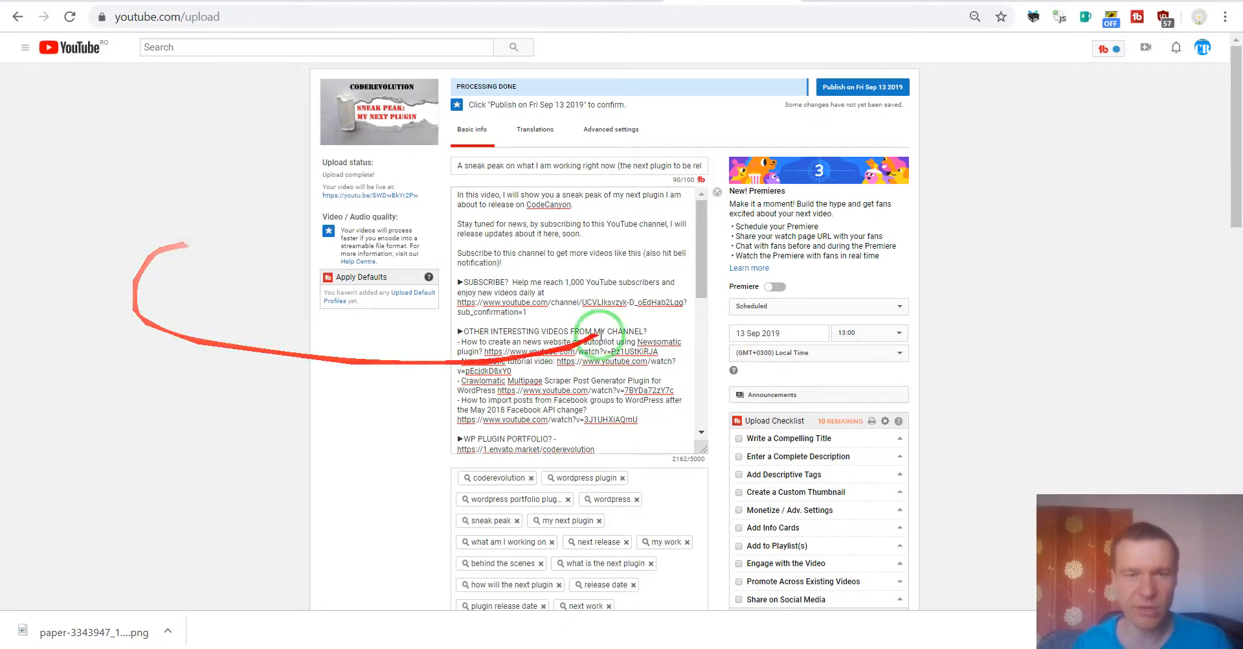
{"action": "left_click_drag", "start_coordinate": [706, 223], "coordinate": [430, 234]}
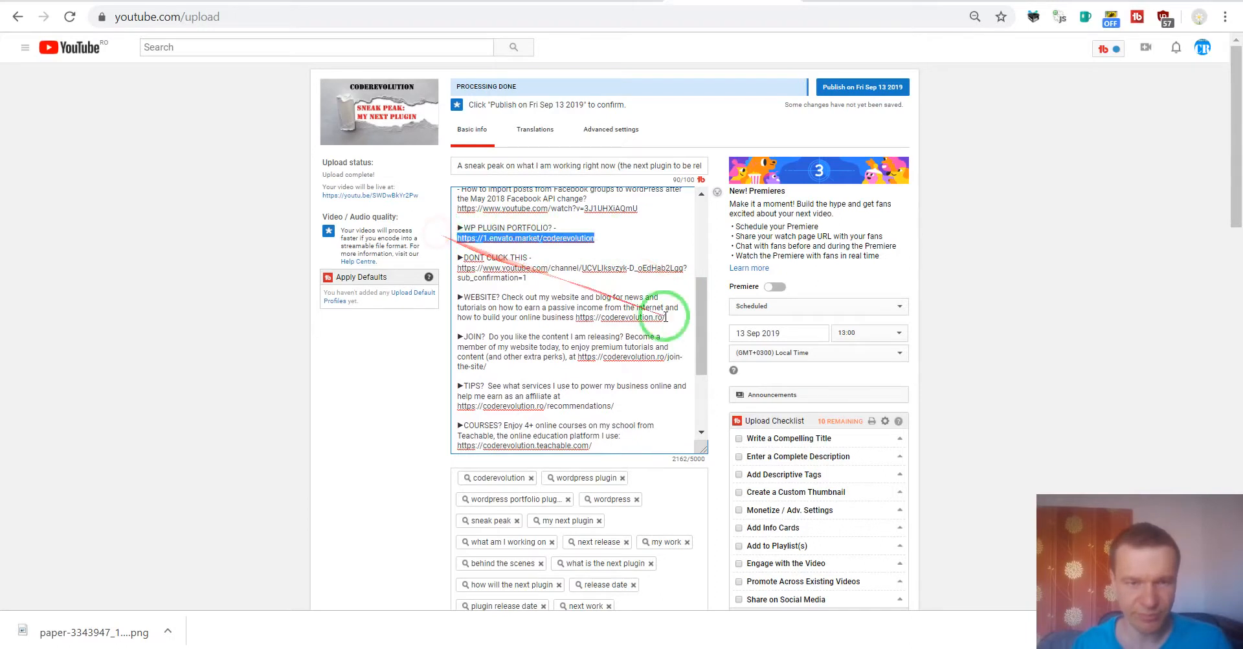
{"action": "left_click_drag", "start_coordinate": [702, 311], "coordinate": [693, 236]}
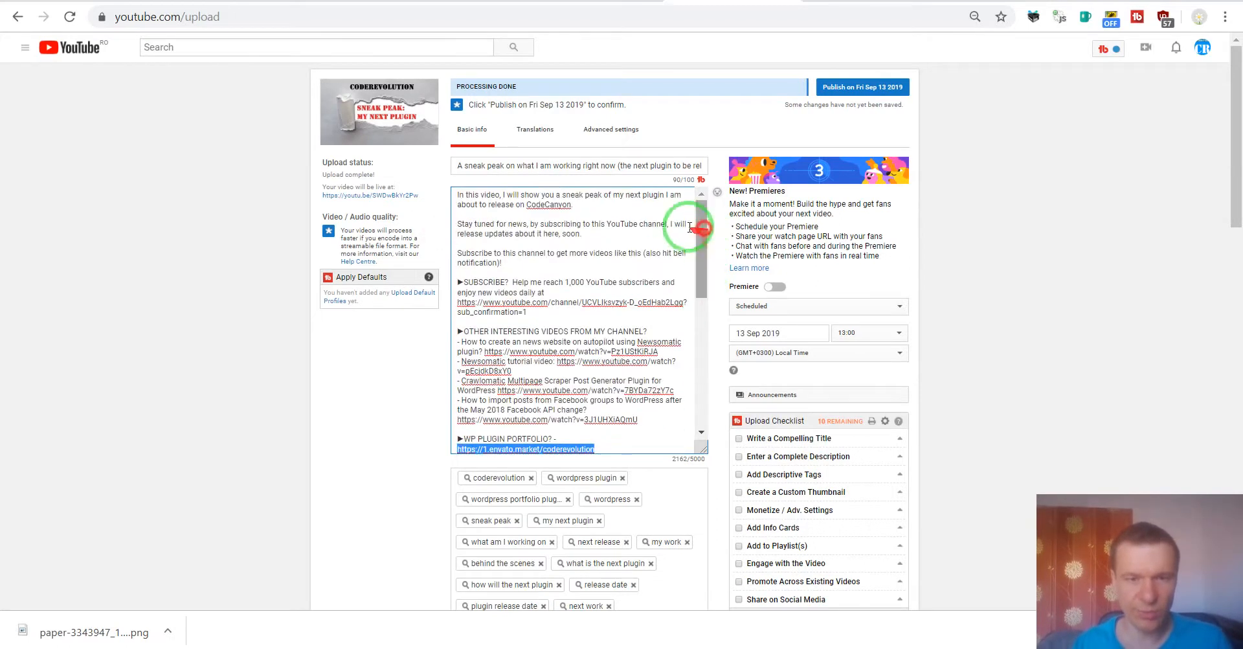
{"action": "left_click", "coordinate": [589, 231]}
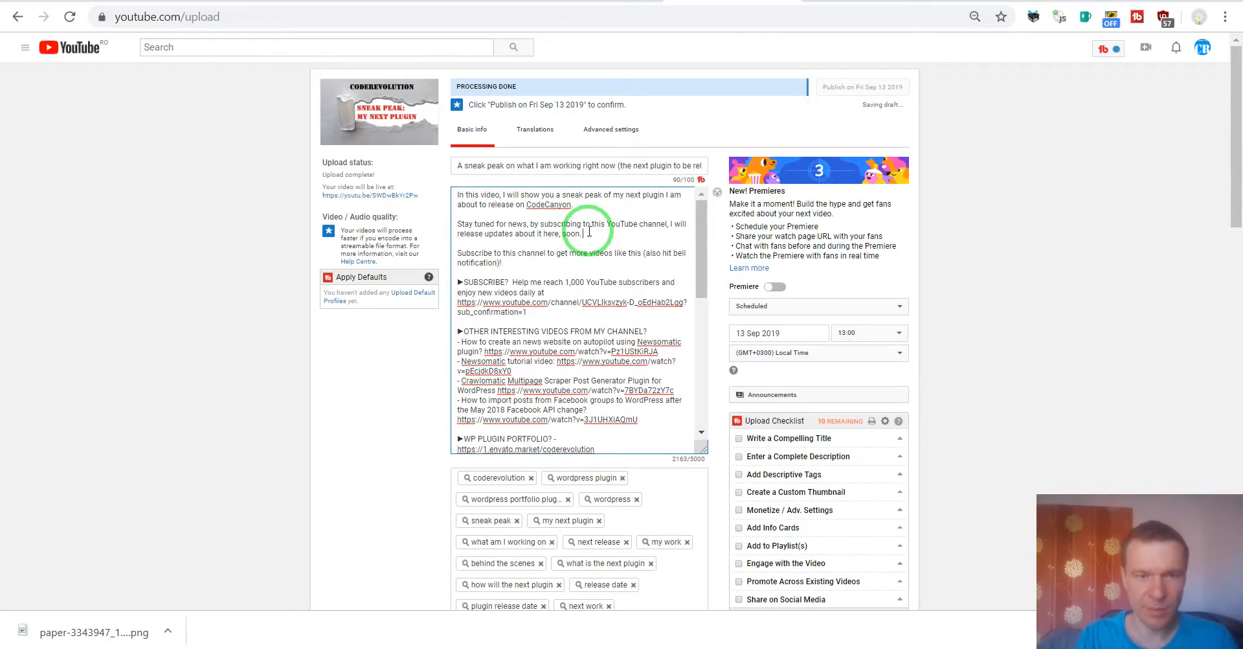
{"action": "scroll", "coordinate": [586, 254], "scroll_direction": "down", "scroll_amount": 8}
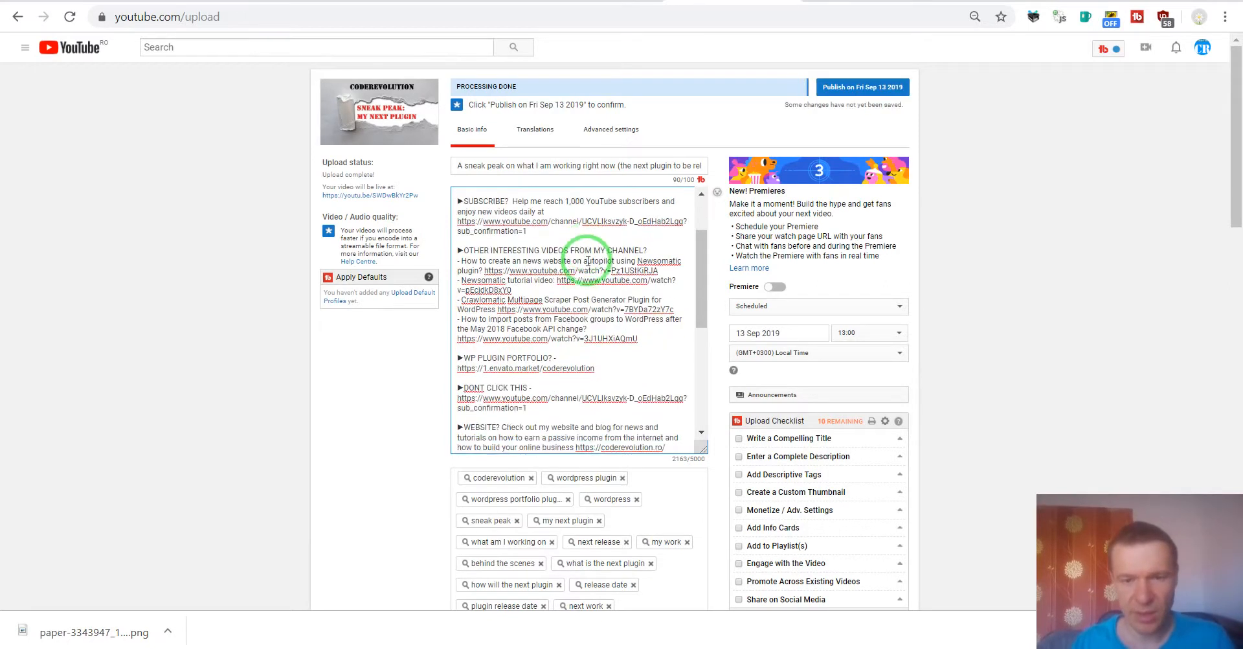
{"action": "scroll", "coordinate": [397, 361], "scroll_direction": "down", "scroll_amount": 7}
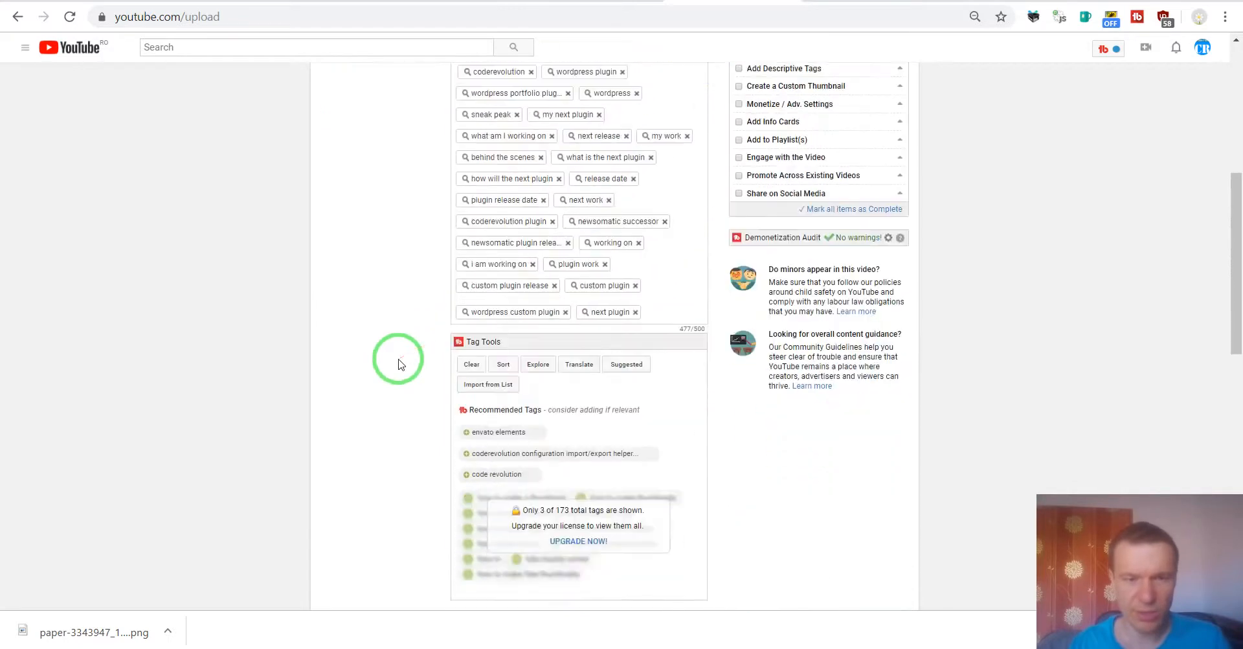
{"action": "scroll", "coordinate": [398, 364], "scroll_direction": "up", "scroll_amount": 7}
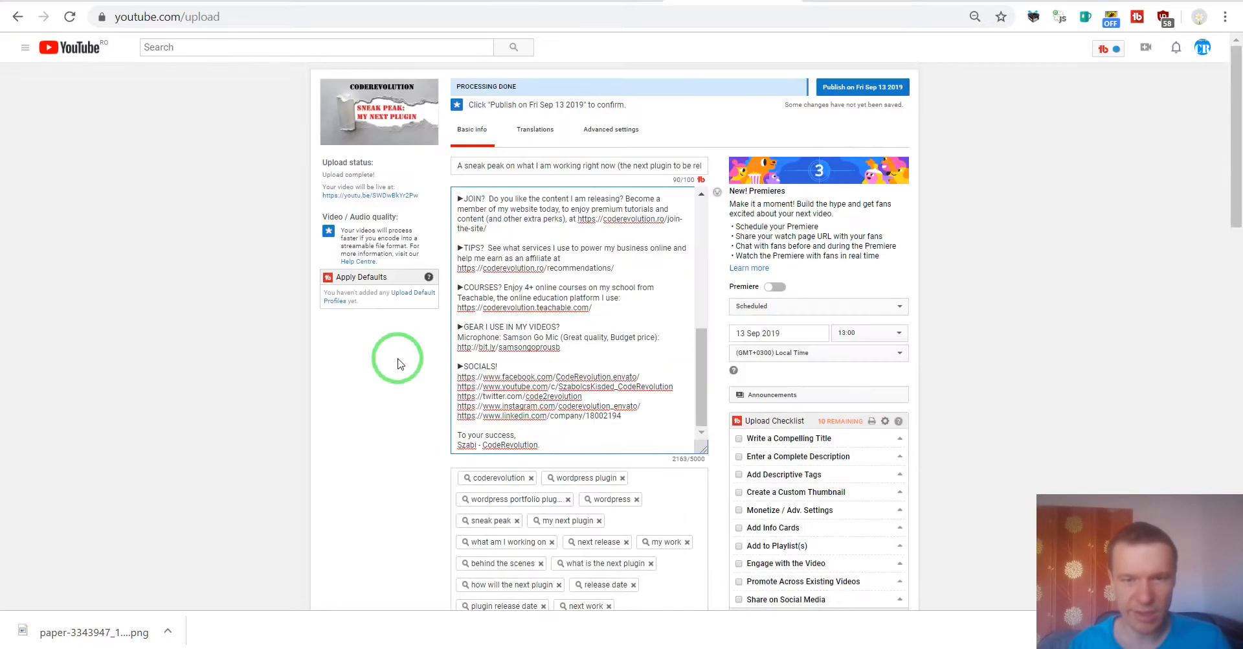
Review the video's advanced settings and set the recording date to today, 10 September 2019.
{"action": "left_click", "coordinate": [609, 136]}
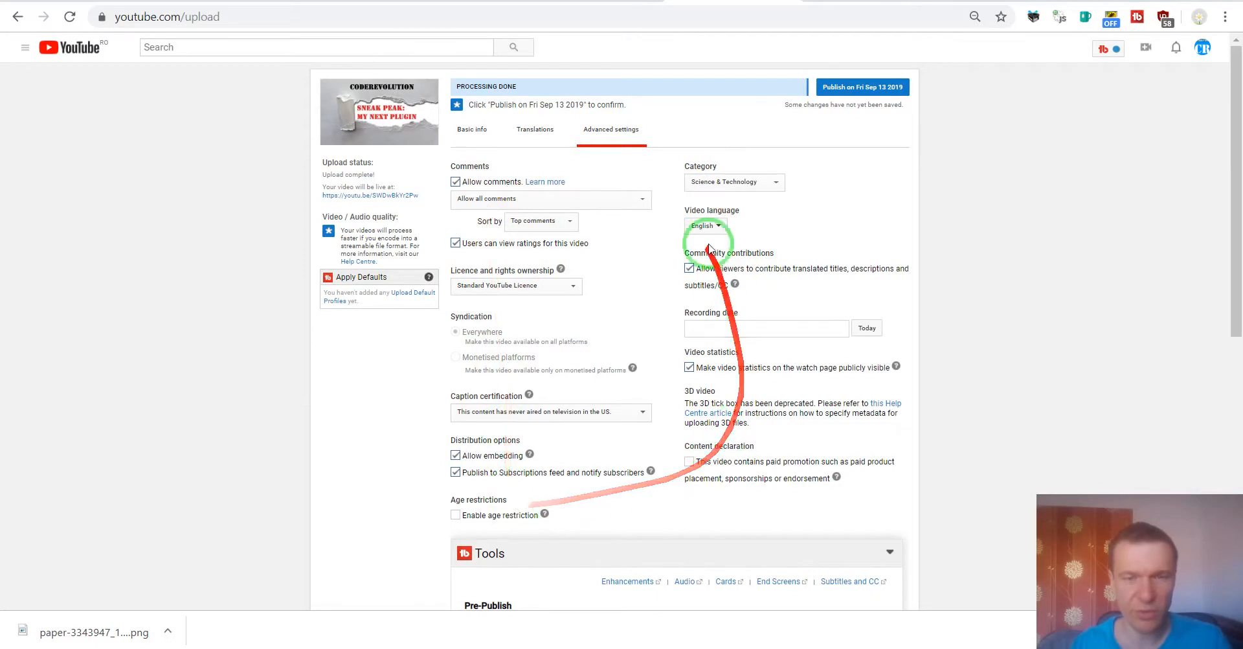
{"action": "left_click", "coordinate": [463, 246]}
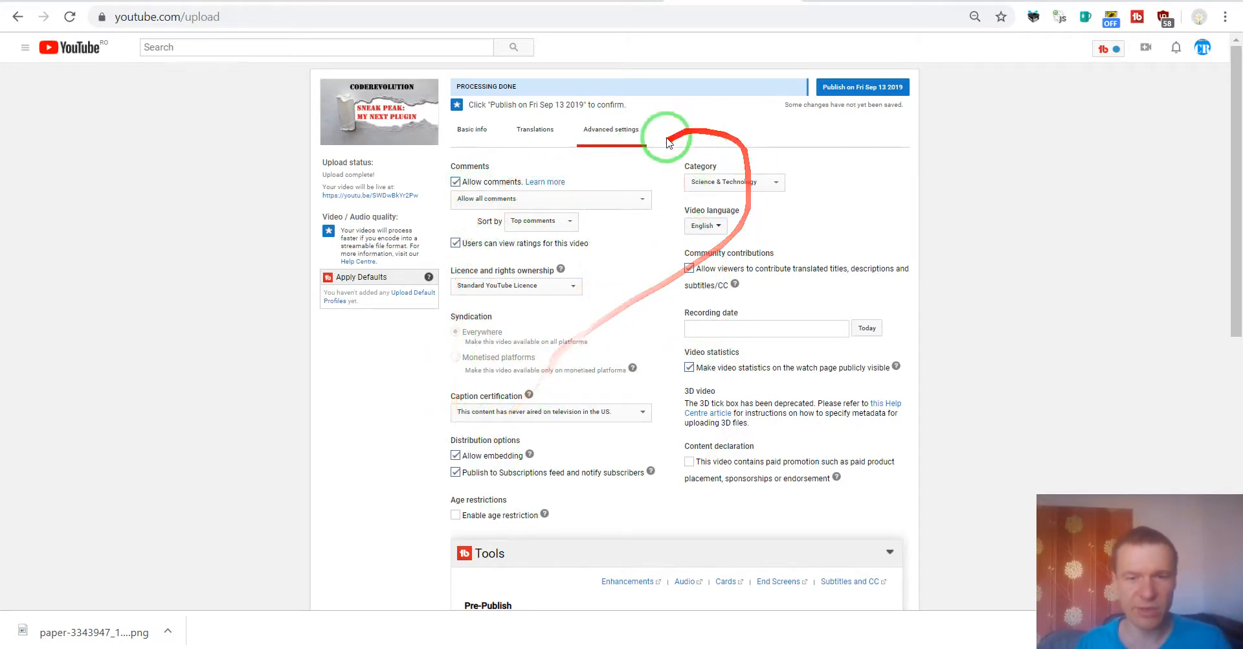
{"action": "left_click", "coordinate": [474, 136]}
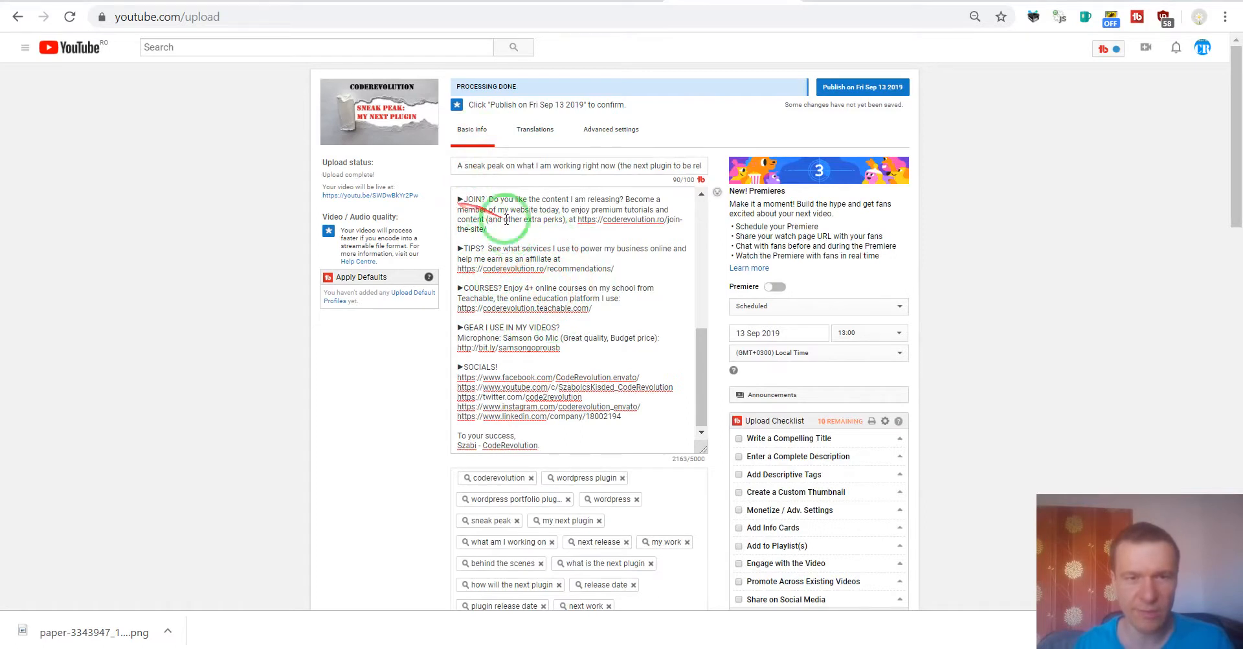
{"action": "left_click", "coordinate": [607, 141]}
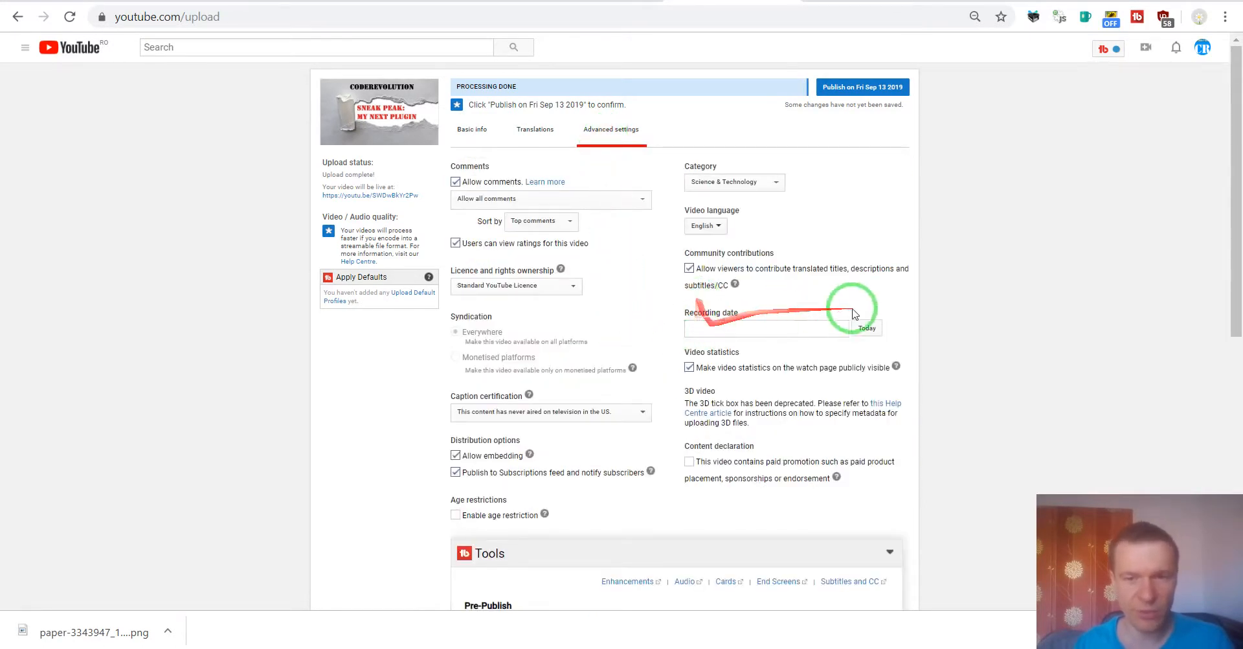
{"action": "left_click", "coordinate": [866, 332]}
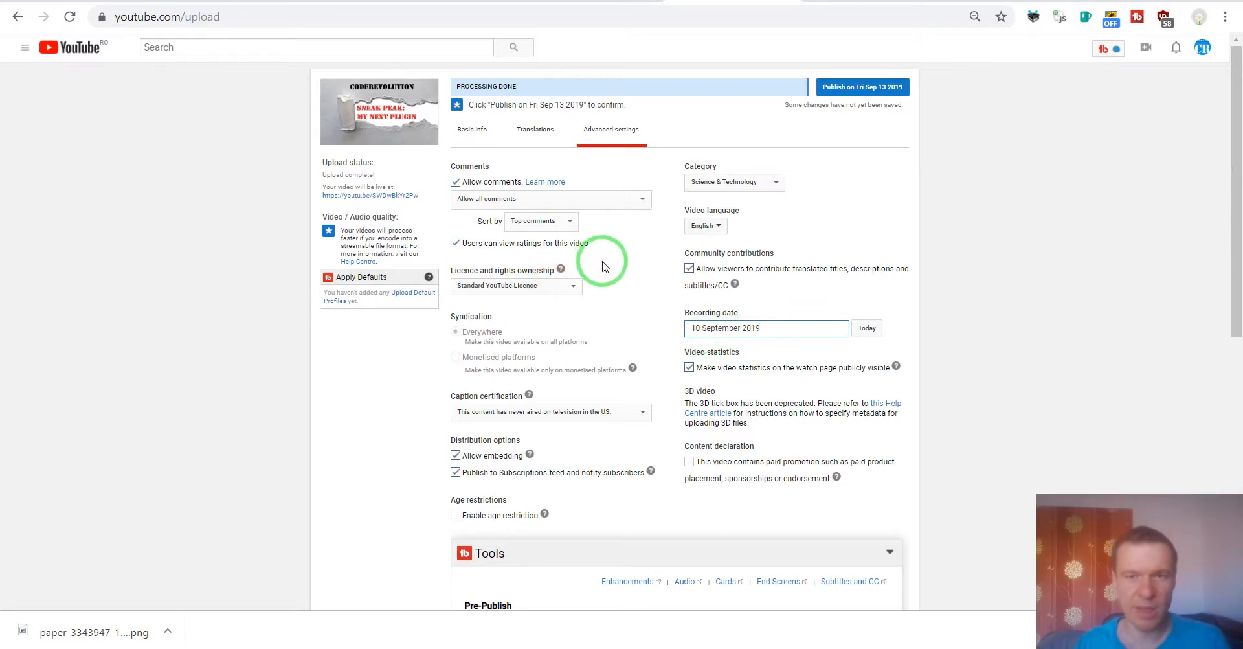
{"action": "scroll", "coordinate": [601, 272], "scroll_direction": "down", "scroll_amount": 1}
{"action": "scroll", "coordinate": [602, 278], "scroll_direction": "up", "scroll_amount": 1}
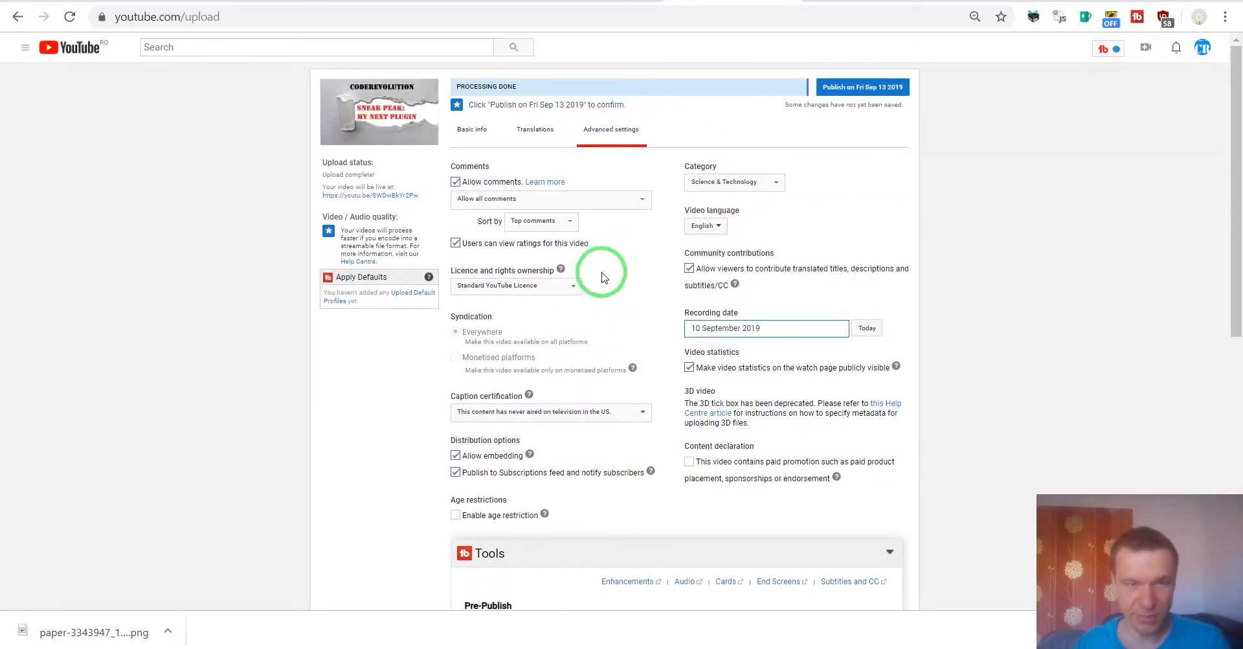
{"action": "scroll", "coordinate": [601, 277], "scroll_direction": "down", "scroll_amount": 1}
{"action": "scroll", "coordinate": [599, 278], "scroll_direction": "up", "scroll_amount": 1}
{"action": "left_click", "coordinate": [472, 134]}
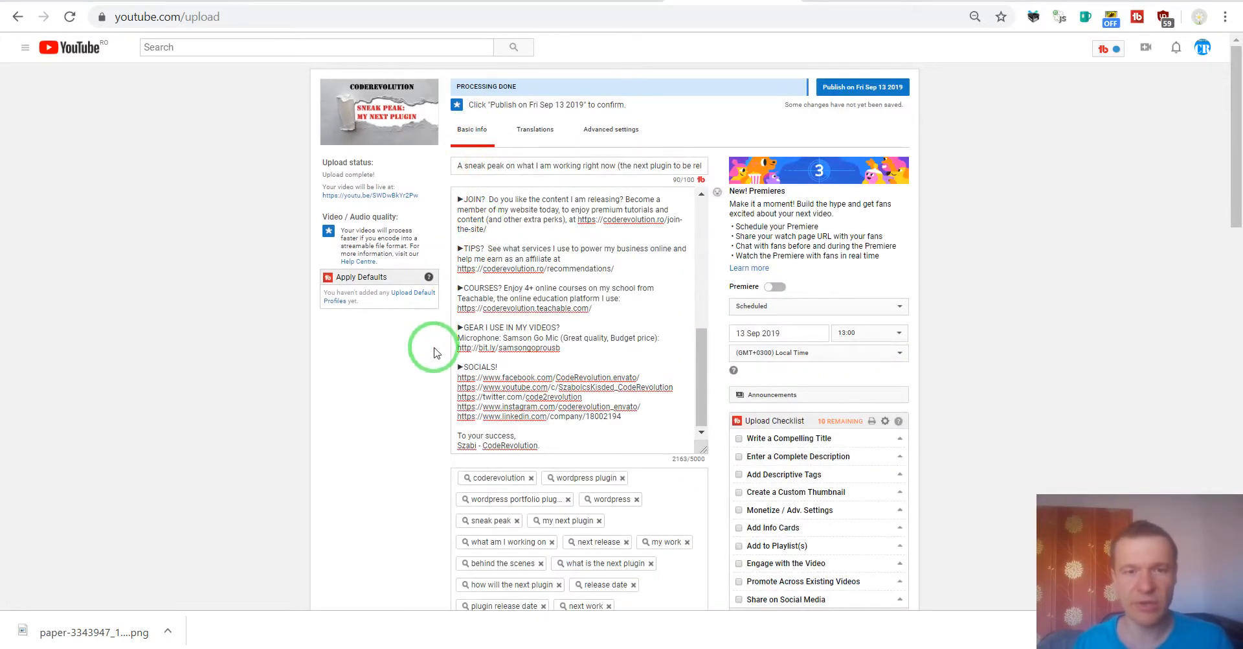
{"action": "scroll", "coordinate": [434, 353], "scroll_direction": "down", "scroll_amount": 10}
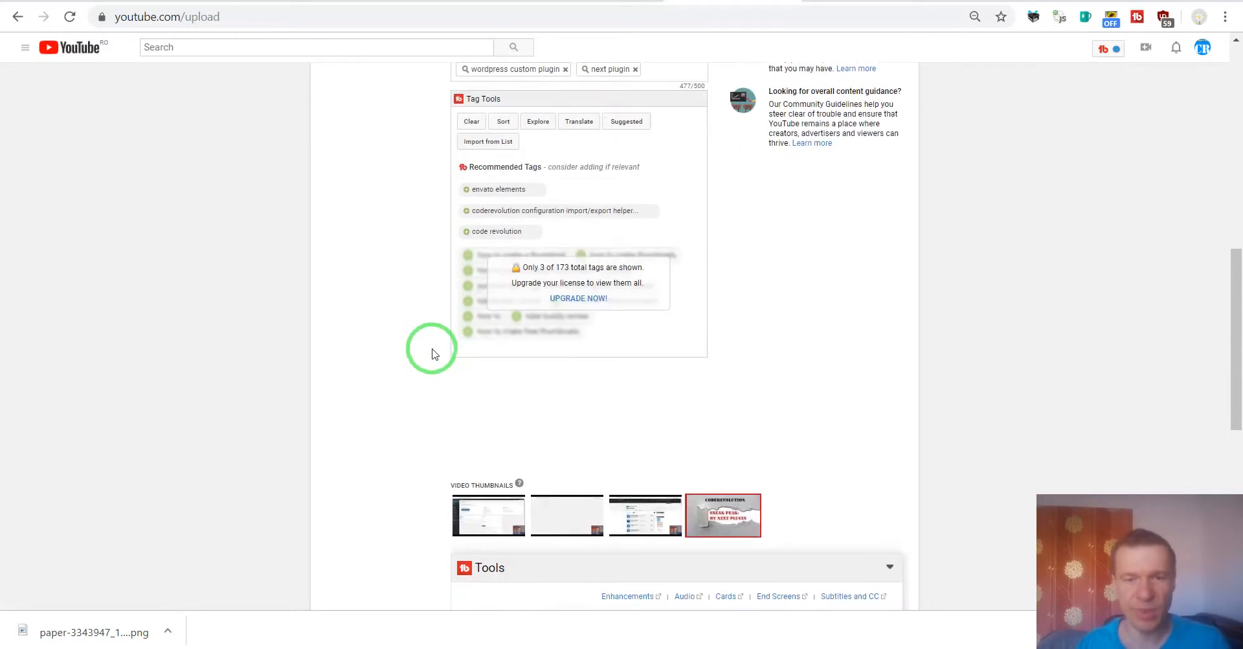
{"action": "scroll", "coordinate": [431, 353], "scroll_direction": "down", "scroll_amount": 5}
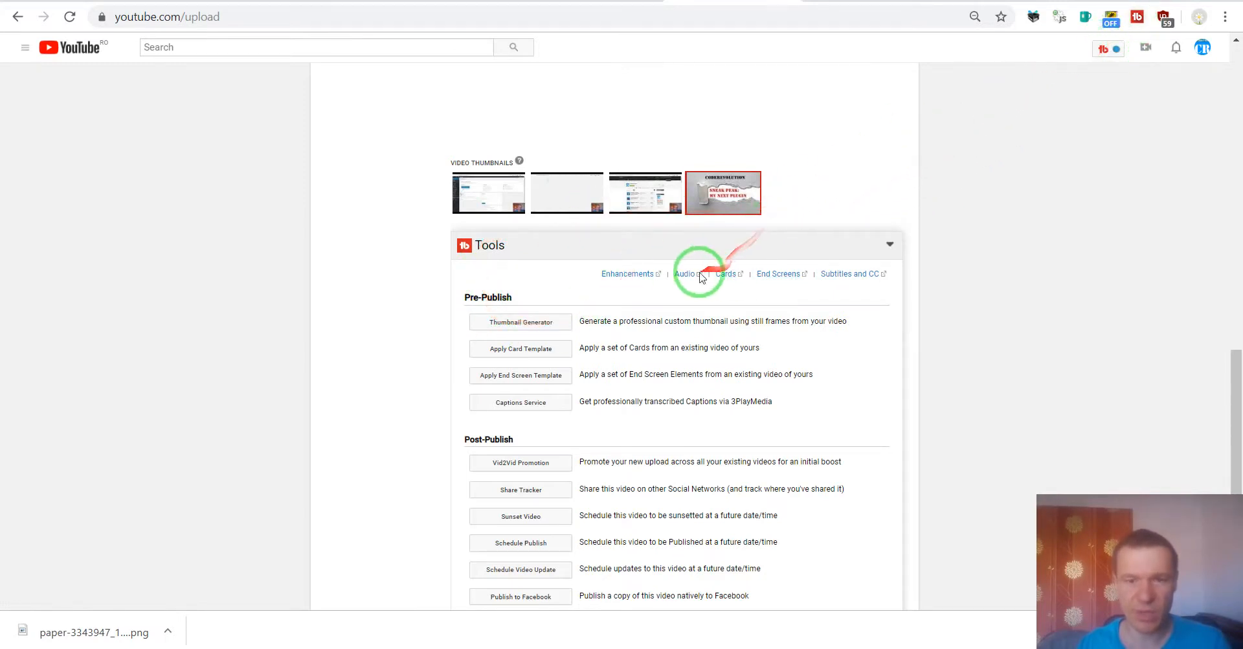
{"action": "left_click", "coordinate": [725, 276]}
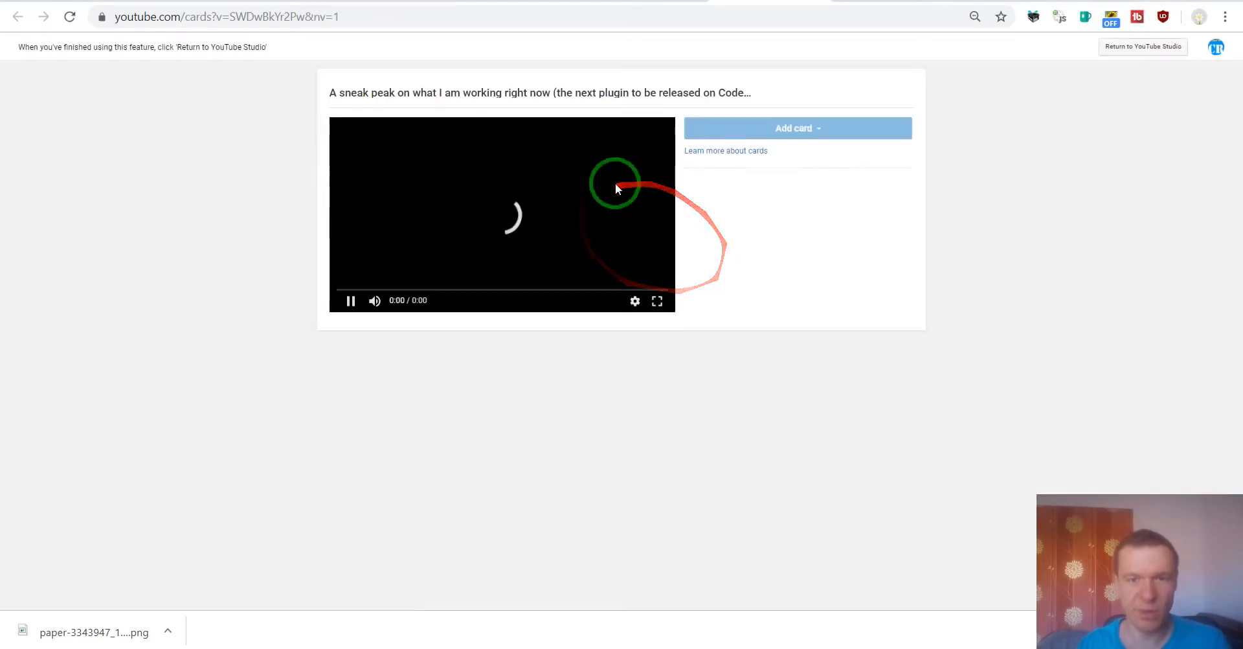
{"action": "left_click", "coordinate": [732, 133]}
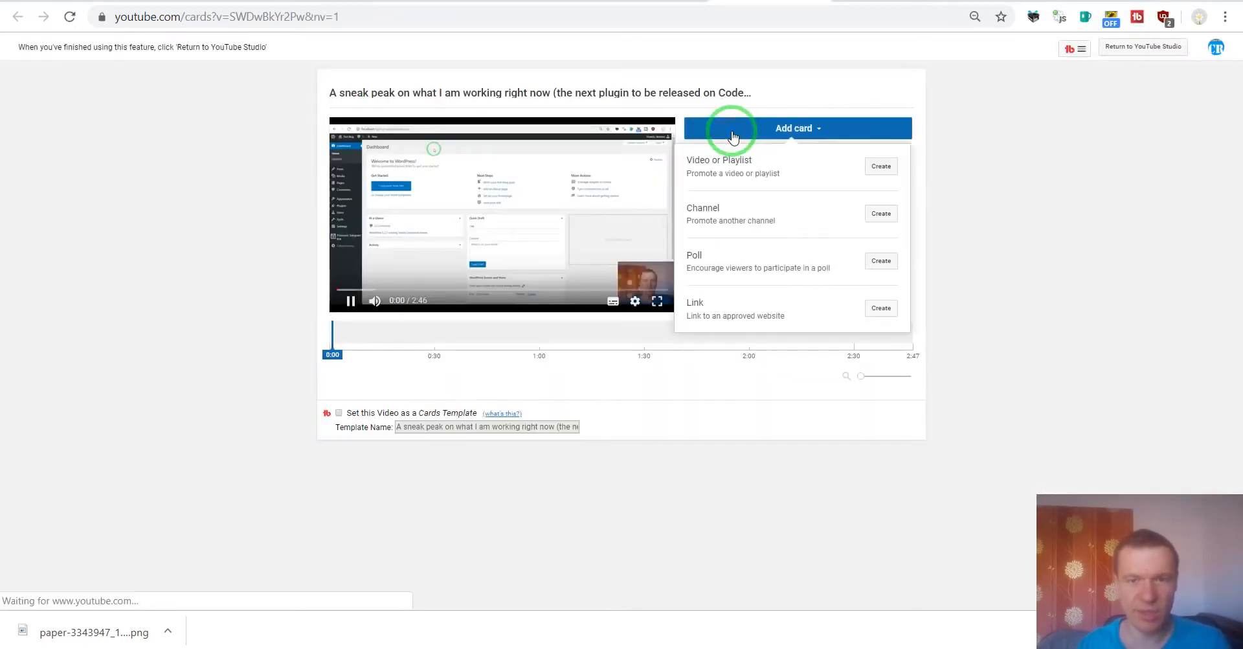
{"action": "left_click", "coordinate": [871, 308]}
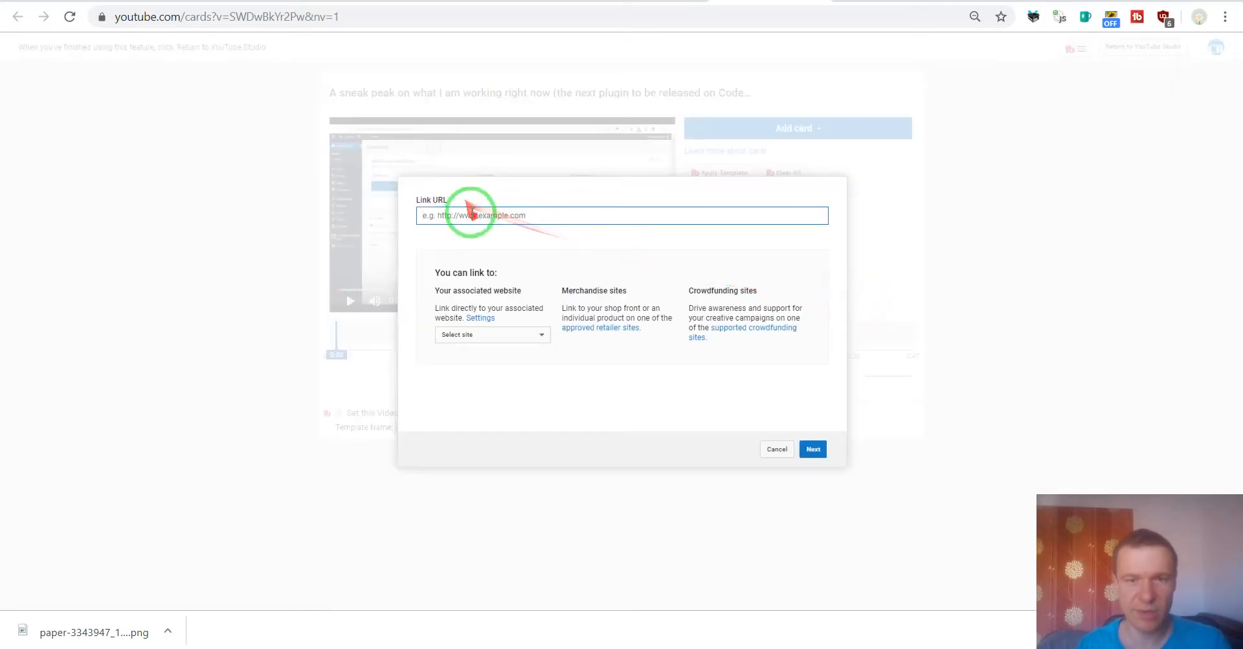
{"action": "left_click", "coordinate": [472, 214]}
{"action": "left_click", "coordinate": [467, 252]}
{"action": "left_click", "coordinate": [812, 448]}
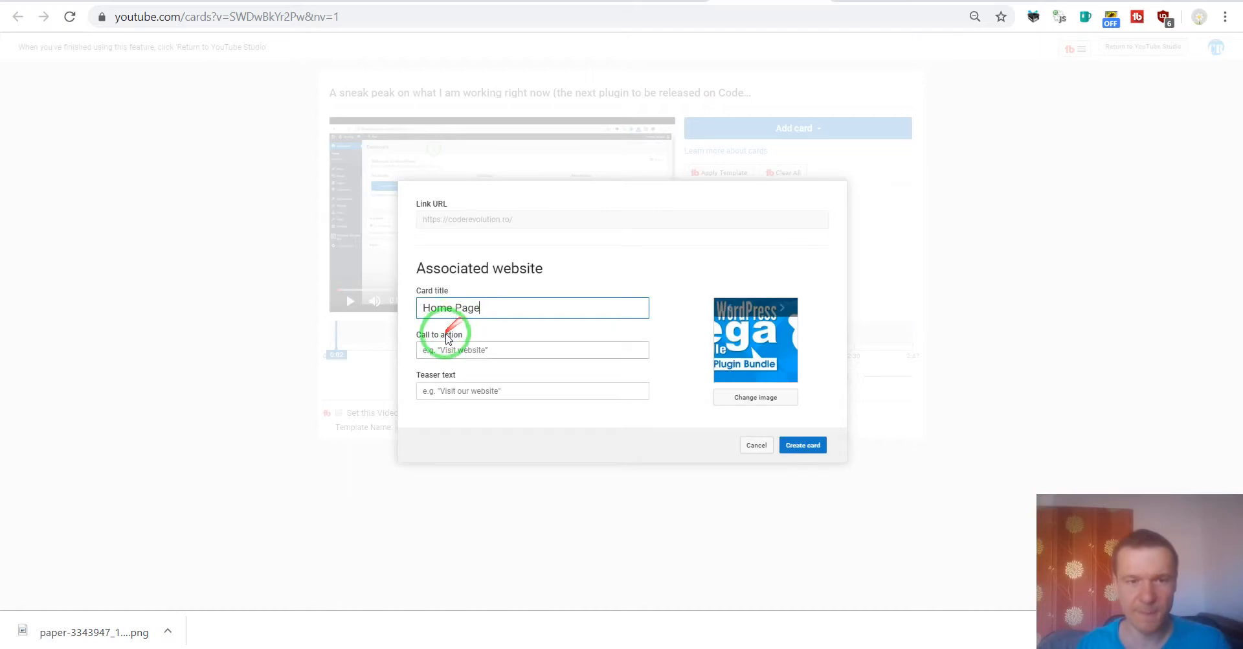
Set the card's call to action and teaser text to "Tutorials/News/Plugins" and create the card.
{"action": "left_click", "coordinate": [444, 350]}
{"action": "left_click", "coordinate": [444, 380]}
{"action": "left_click", "coordinate": [444, 390]}
{"action": "left_click", "coordinate": [445, 422]}
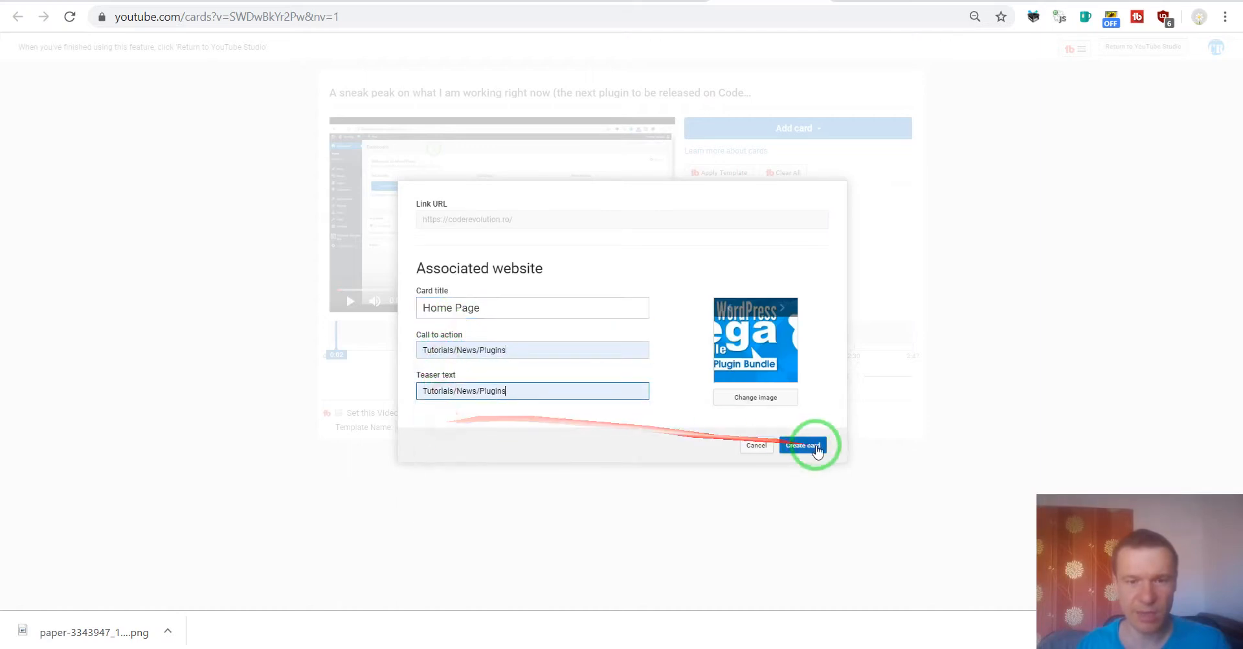
{"action": "left_click", "coordinate": [803, 445]}
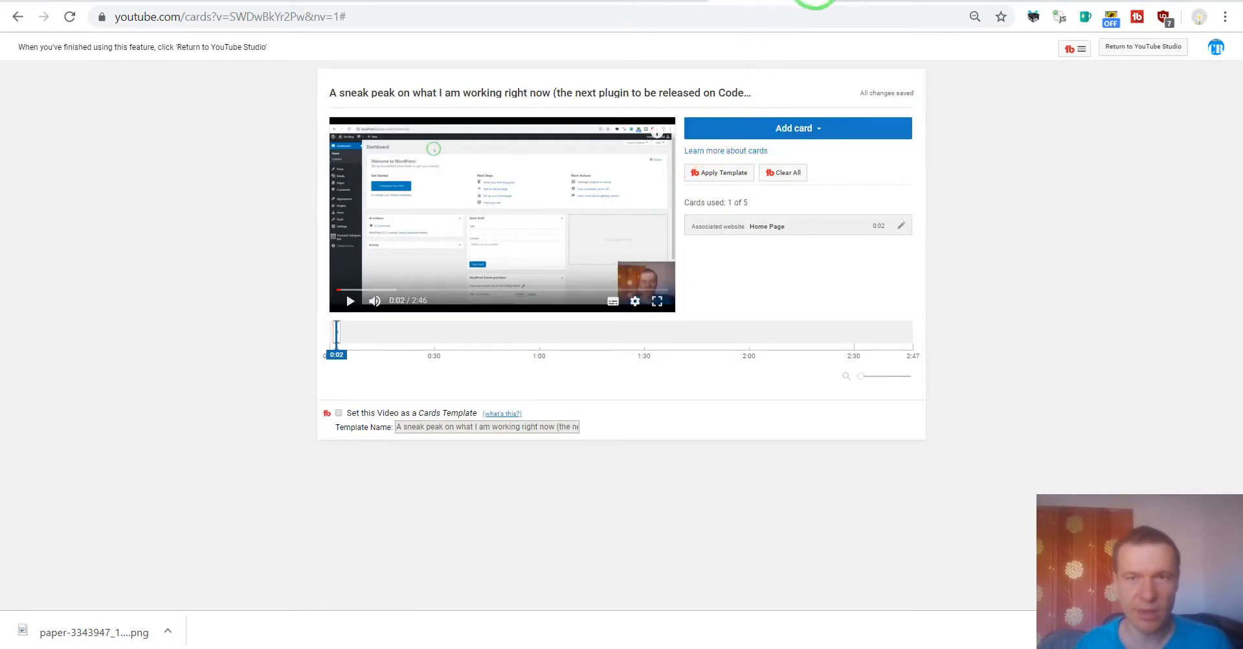
Import the end screen from the "Thank You All for Reach…" video into the sneak peak video and save it.
{"action": "left_click", "coordinate": [816, 1]}
{"action": "left_click", "coordinate": [781, 274]}
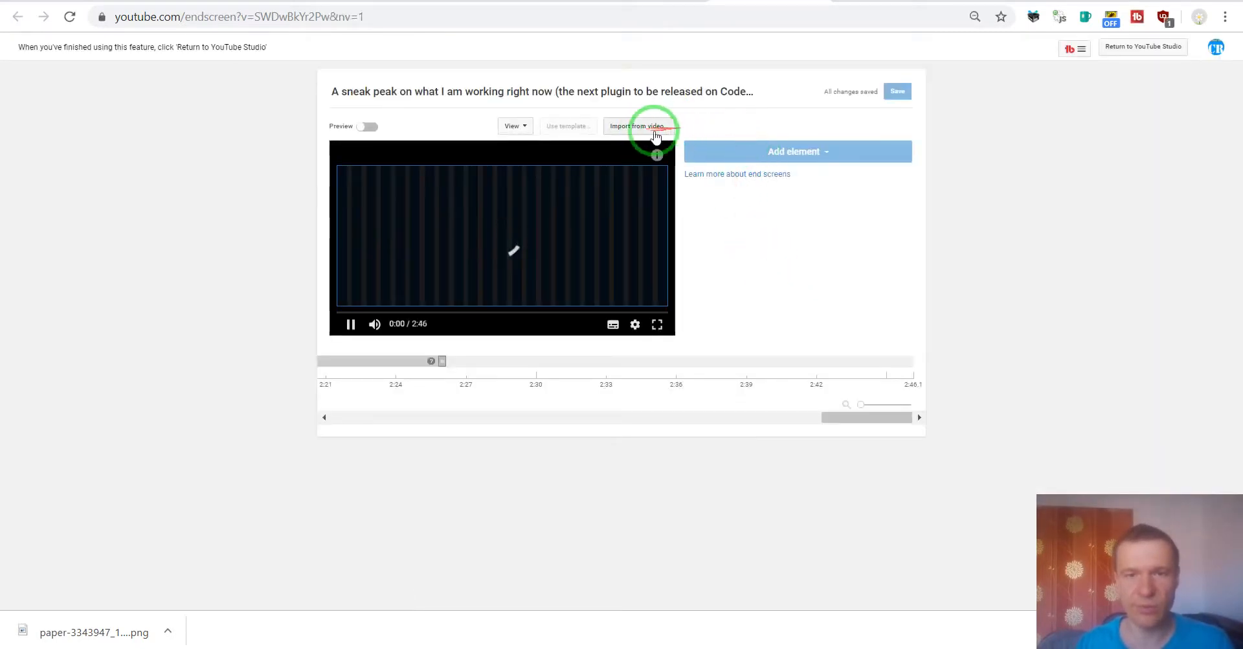
{"action": "left_click", "coordinate": [649, 129]}
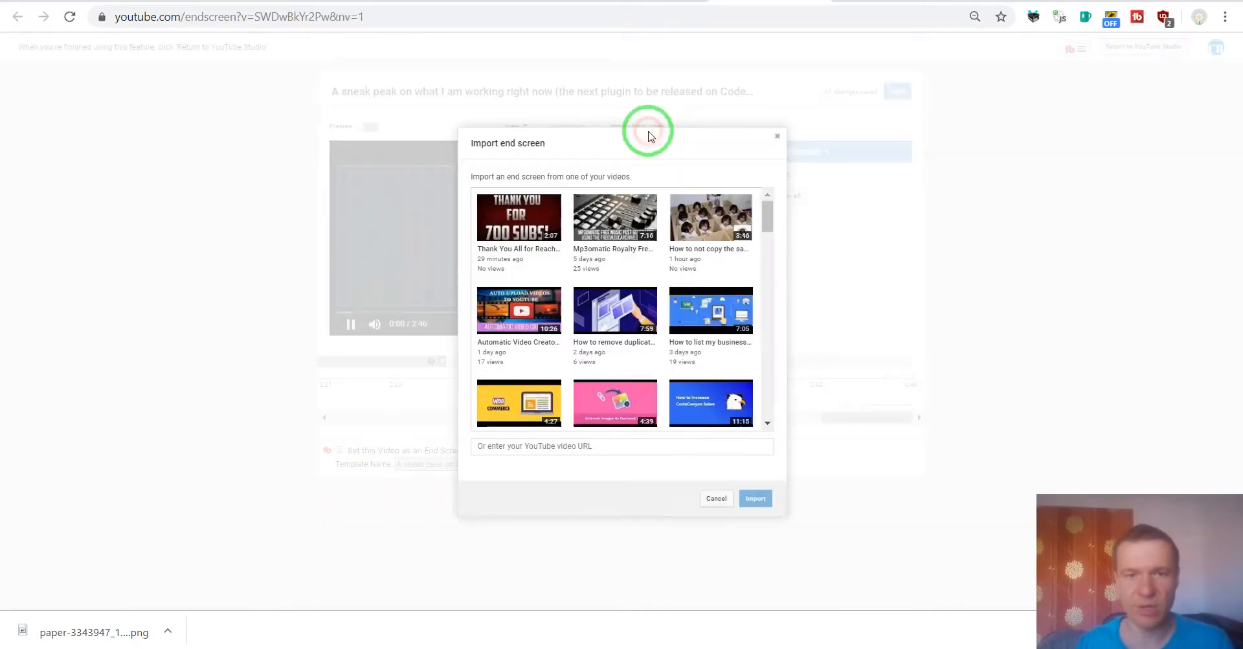
{"action": "left_click", "coordinate": [526, 229]}
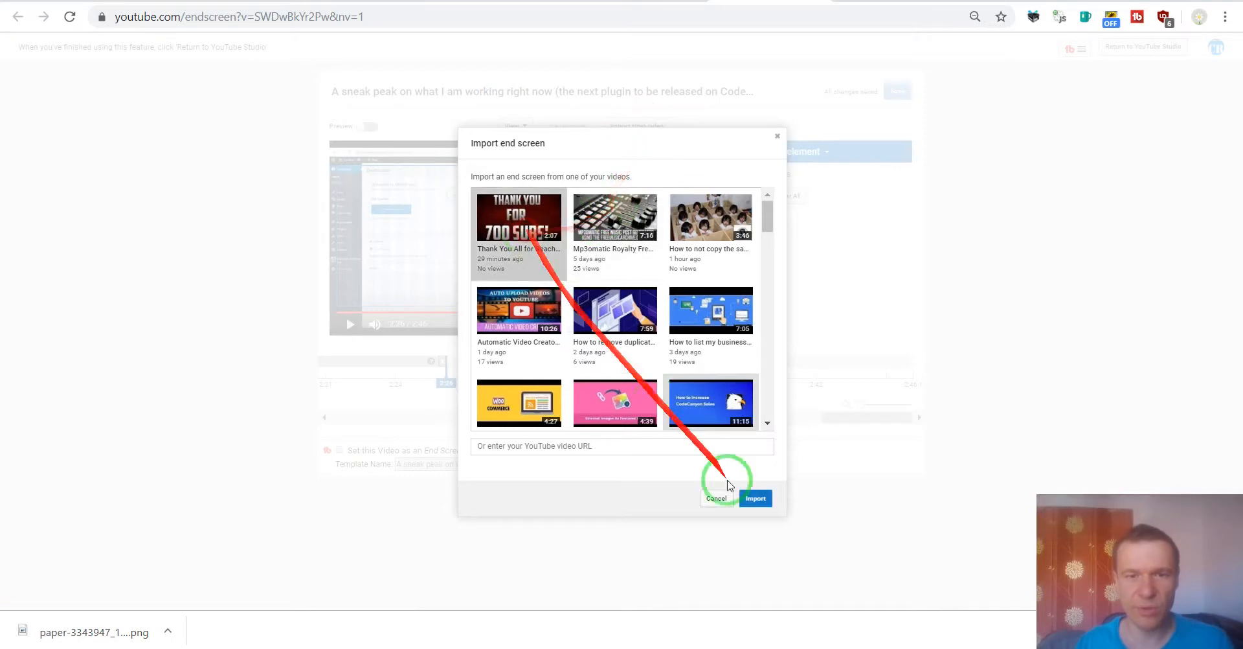
{"action": "left_click", "coordinate": [756, 499]}
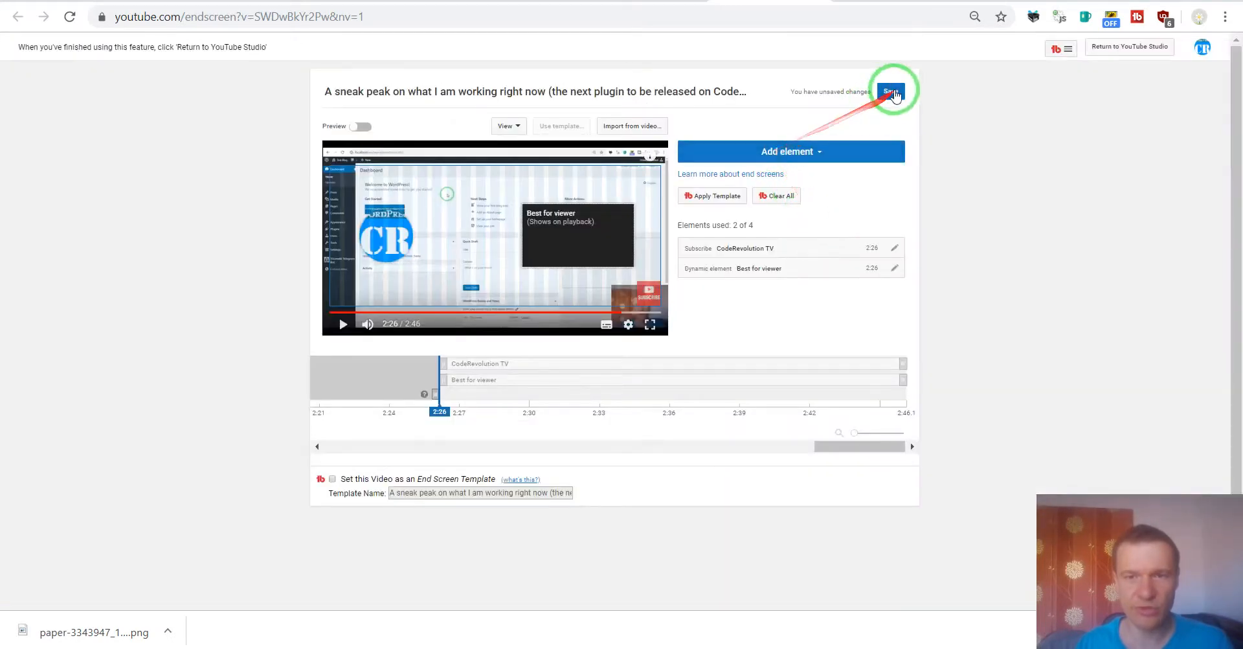
{"action": "left_click", "coordinate": [892, 92]}
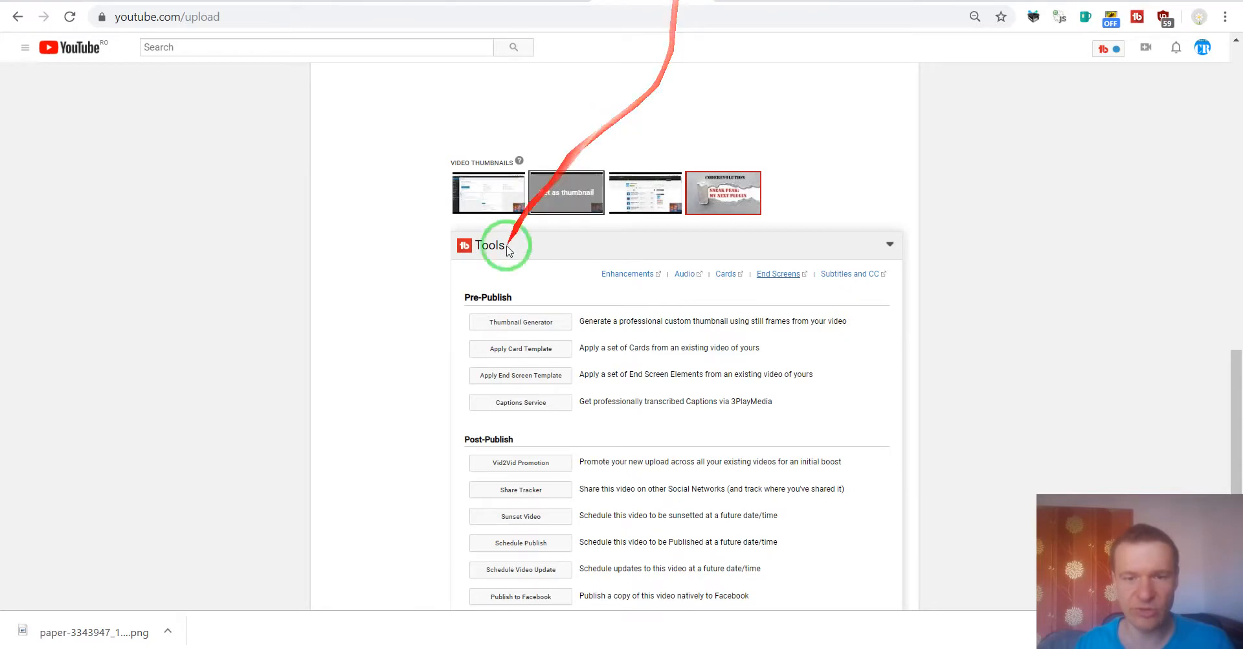
Return to the upload page and confirm the video's scheduled publication for Fri Sep 13 2019.
{"action": "scroll", "coordinate": [457, 286], "scroll_direction": "down", "scroll_amount": 3}
{"action": "scroll", "coordinate": [457, 295], "scroll_direction": "up", "scroll_amount": 8}
{"action": "scroll", "coordinate": [457, 301], "scroll_direction": "up", "scroll_amount": 10}
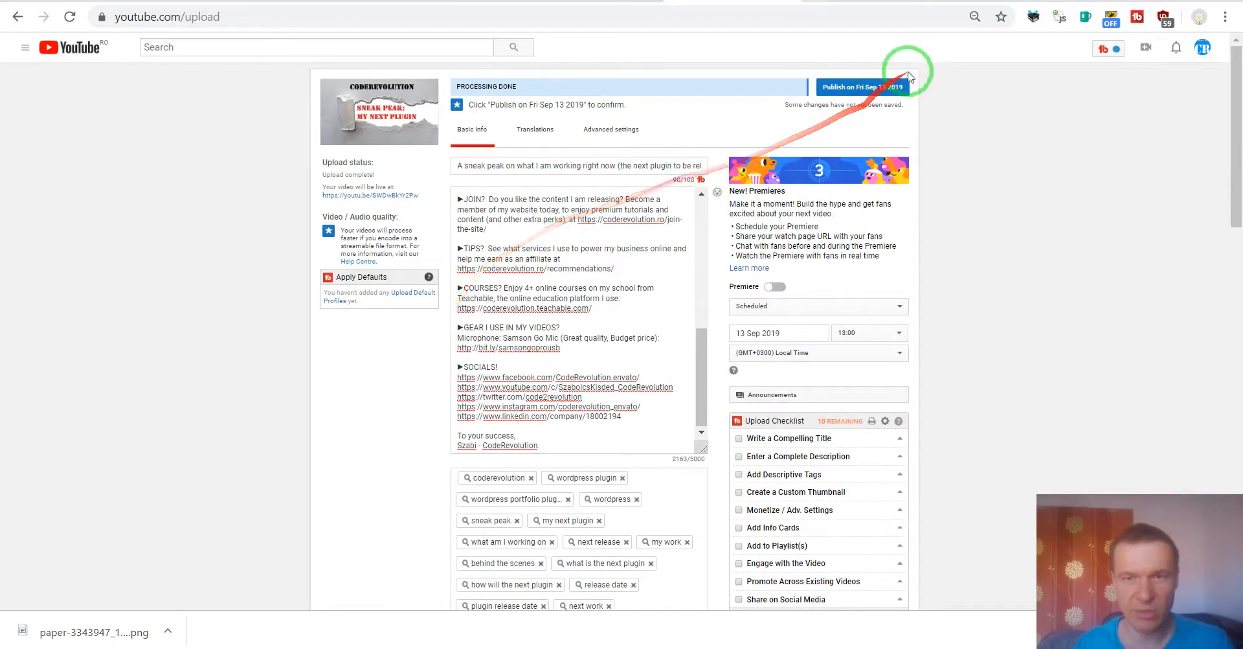
{"action": "left_click", "coordinate": [870, 90]}
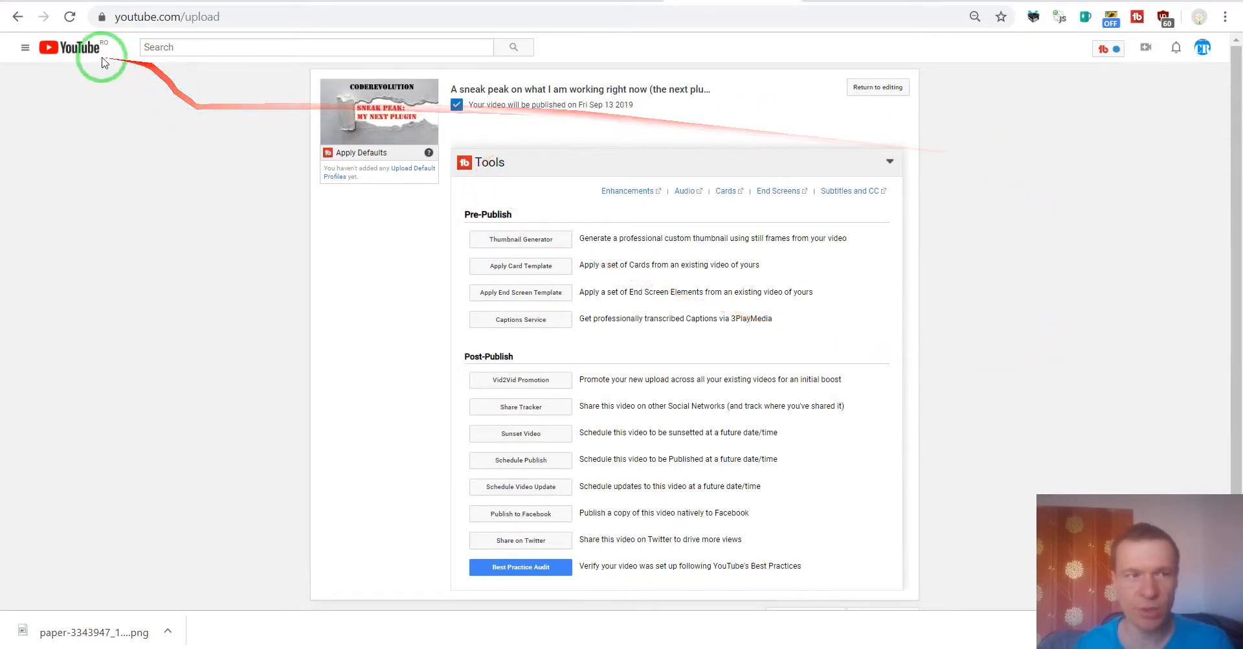
Go to the channel's video list in YouTube Studio and open the details of the scheduled sneak peak video.
{"action": "left_click", "coordinate": [69, 52]}
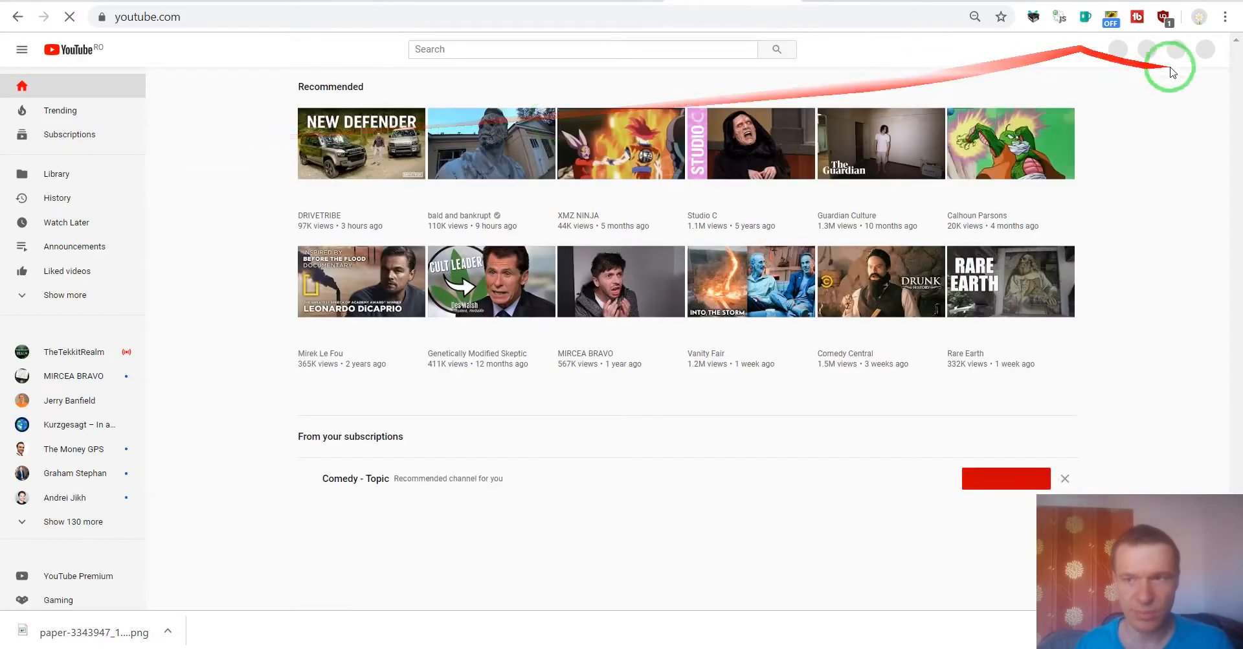
{"action": "left_click", "coordinate": [1201, 50]}
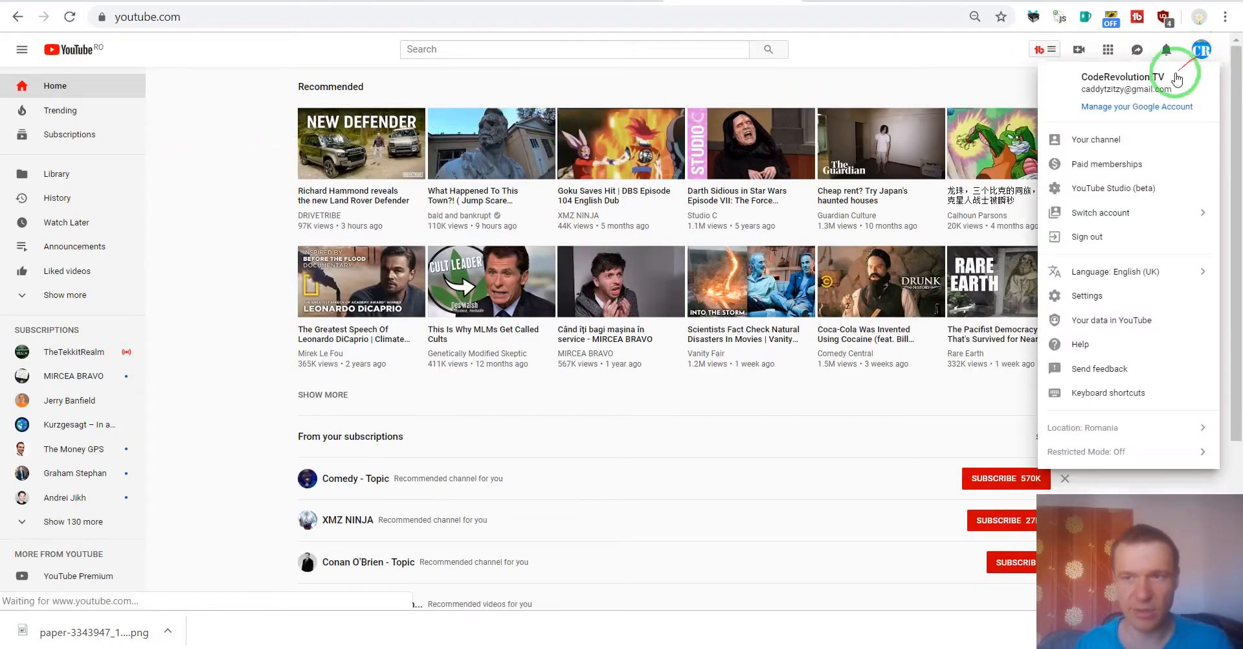
{"action": "left_click", "coordinate": [1098, 189]}
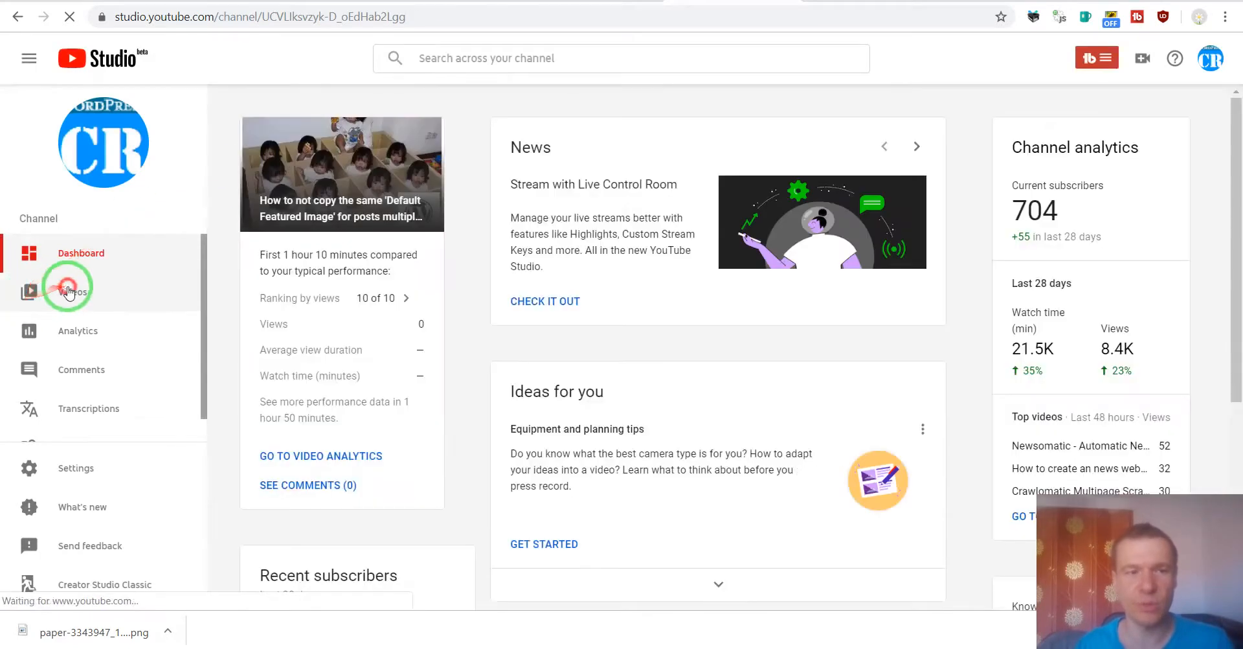
{"action": "left_click", "coordinate": [69, 291]}
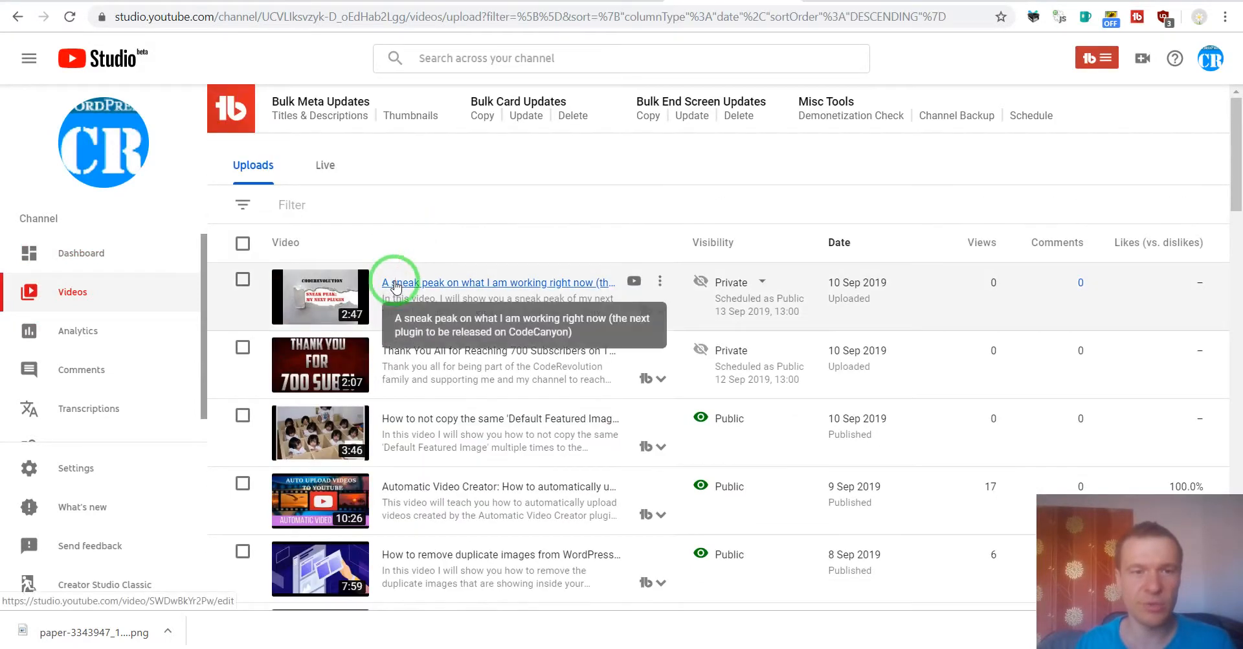
{"action": "left_click", "coordinate": [396, 287]}
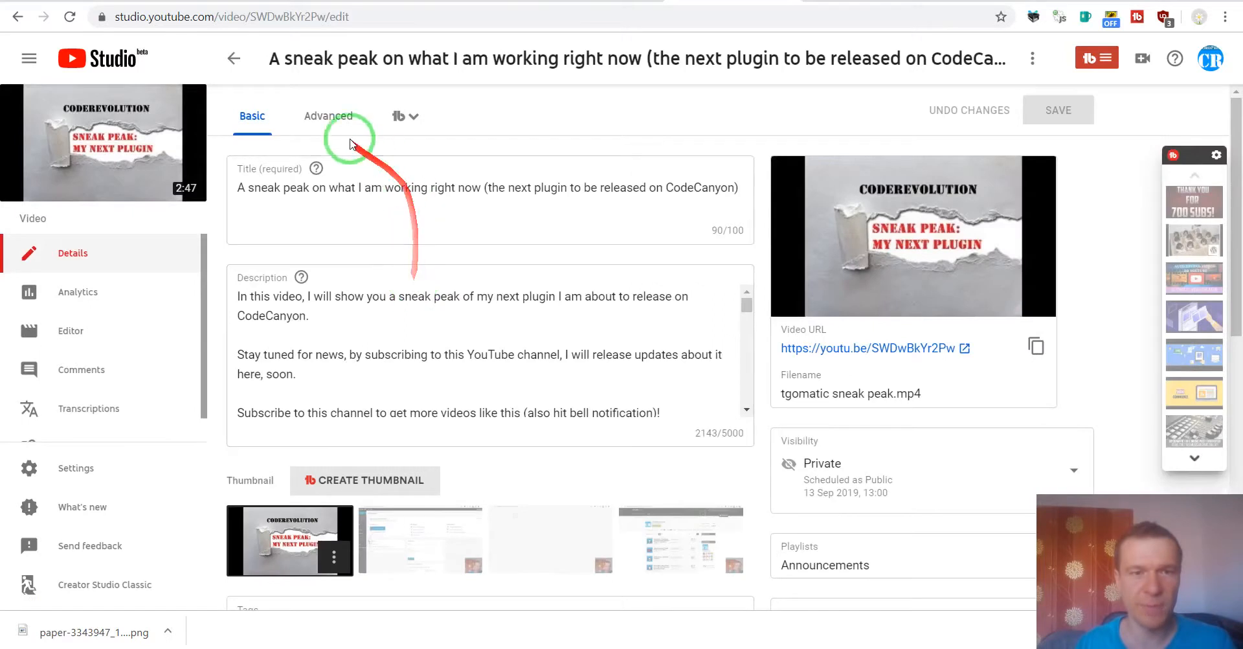
Set the video location to CodeRevolution in the advanced details and save the change.
{"action": "left_click", "coordinate": [326, 122]}
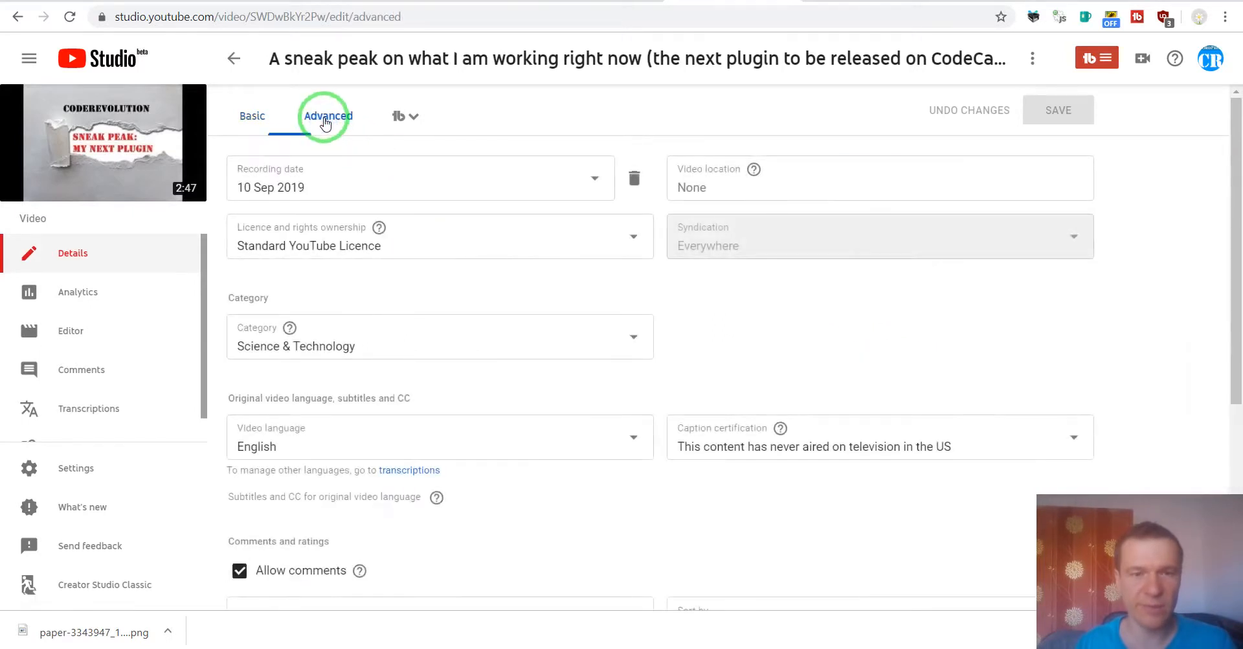
{"action": "left_click", "coordinate": [694, 188]}
{"action": "type", "text": "derev"}
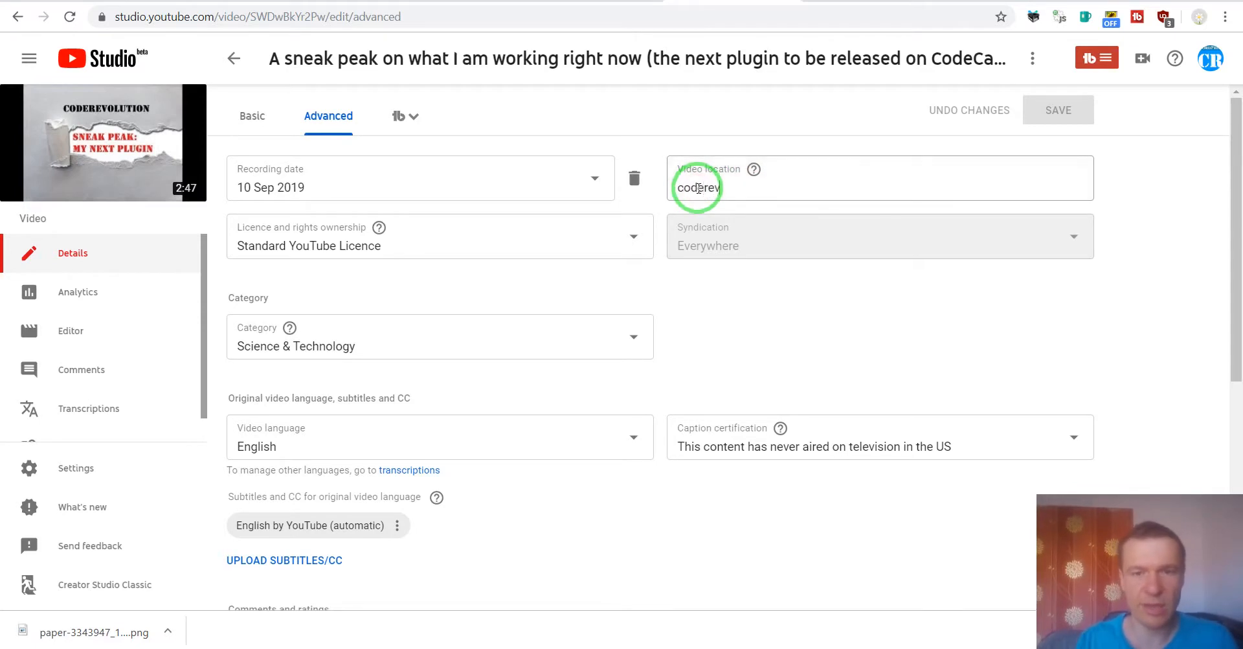
{"action": "type", "text": "oderev"}
{"action": "left_click", "coordinate": [719, 247]}
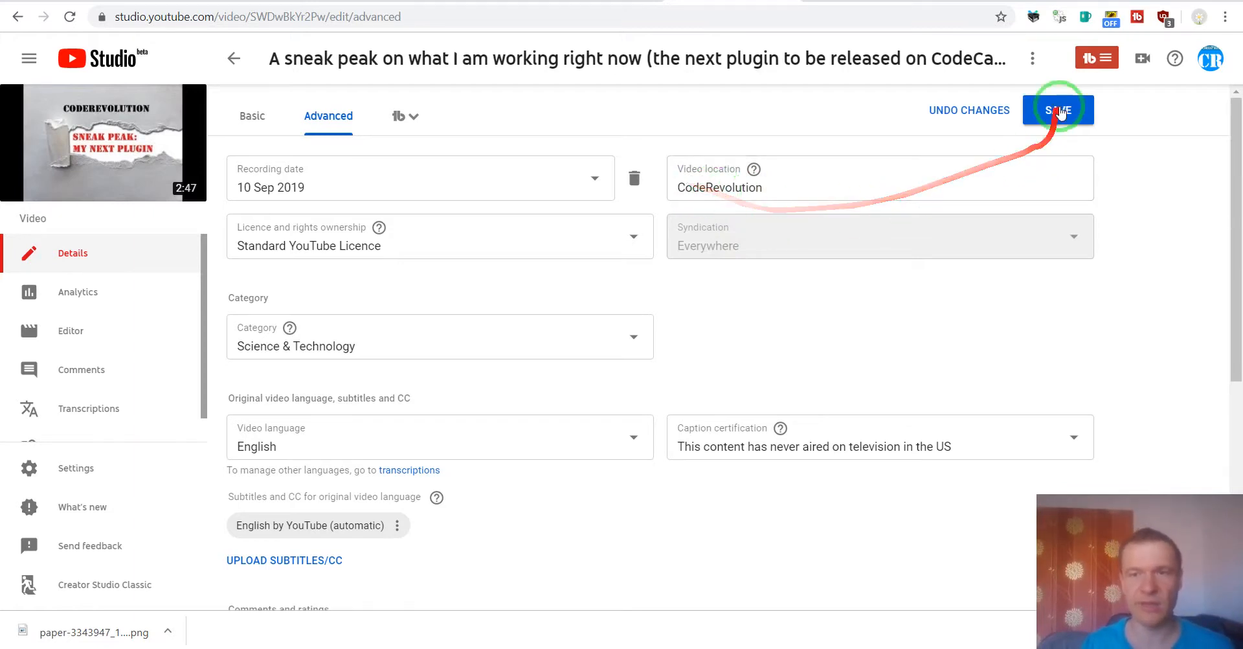
{"action": "left_click", "coordinate": [1056, 109]}
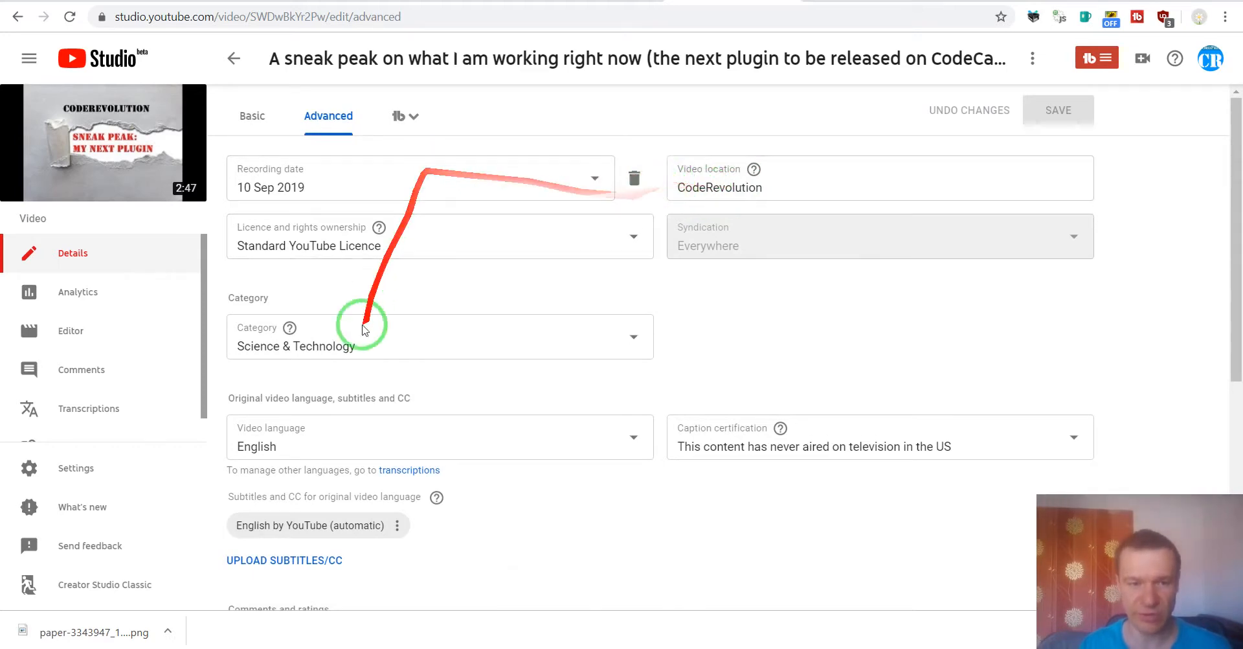
Review the remaining advanced settings and the basic details, including title, description, thumbnail, tags, visibility and playlist.
{"action": "scroll", "coordinate": [347, 350], "scroll_direction": "down", "scroll_amount": 4}
{"action": "scroll", "coordinate": [344, 347], "scroll_direction": "up", "scroll_amount": 4}
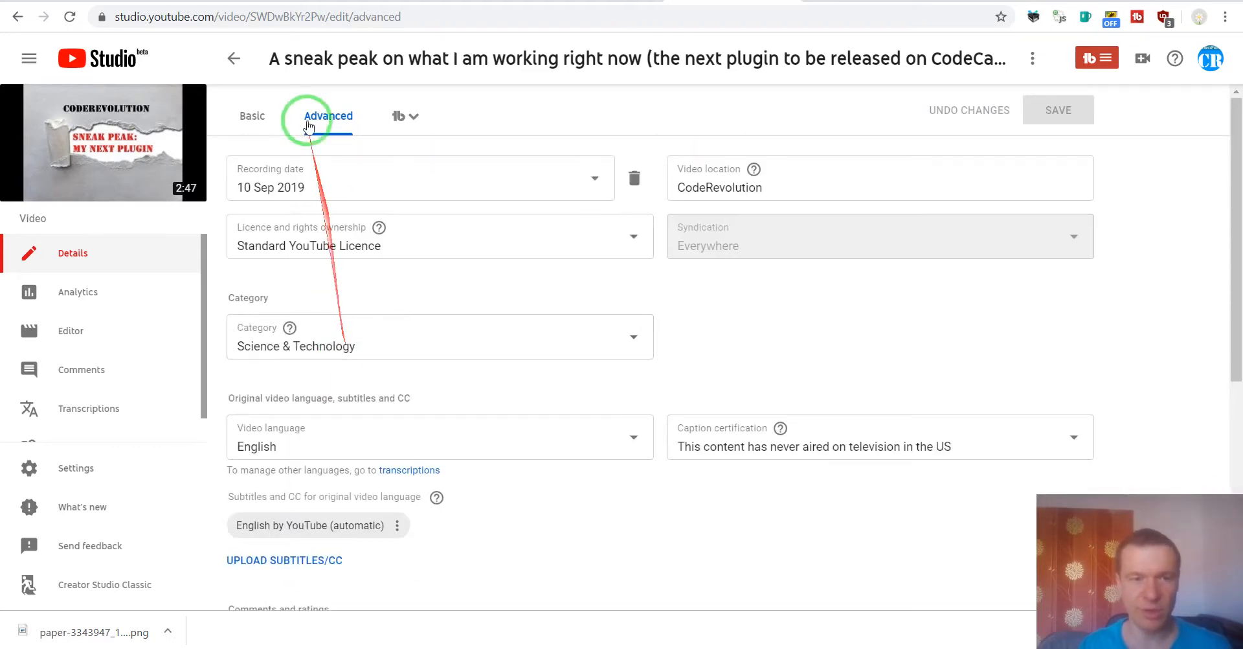
{"action": "left_click", "coordinate": [258, 118]}
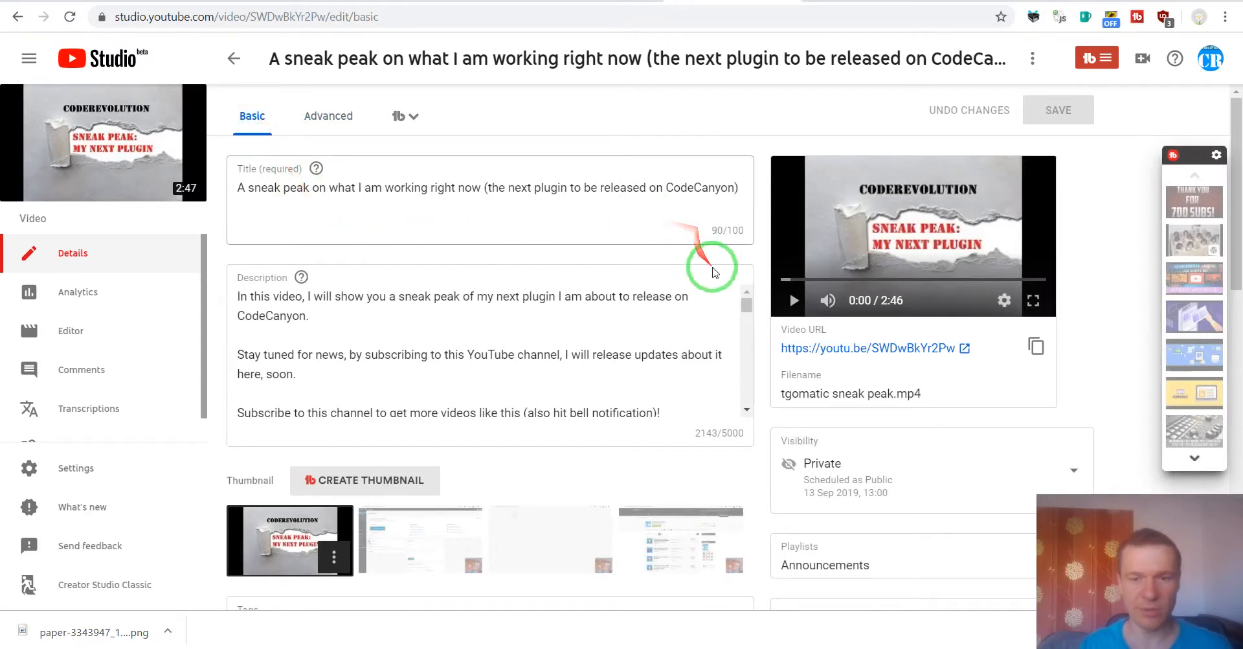
{"action": "scroll", "coordinate": [732, 263], "scroll_direction": "down", "scroll_amount": 2}
{"action": "scroll", "coordinate": [735, 264], "scroll_direction": "down", "scroll_amount": 10}
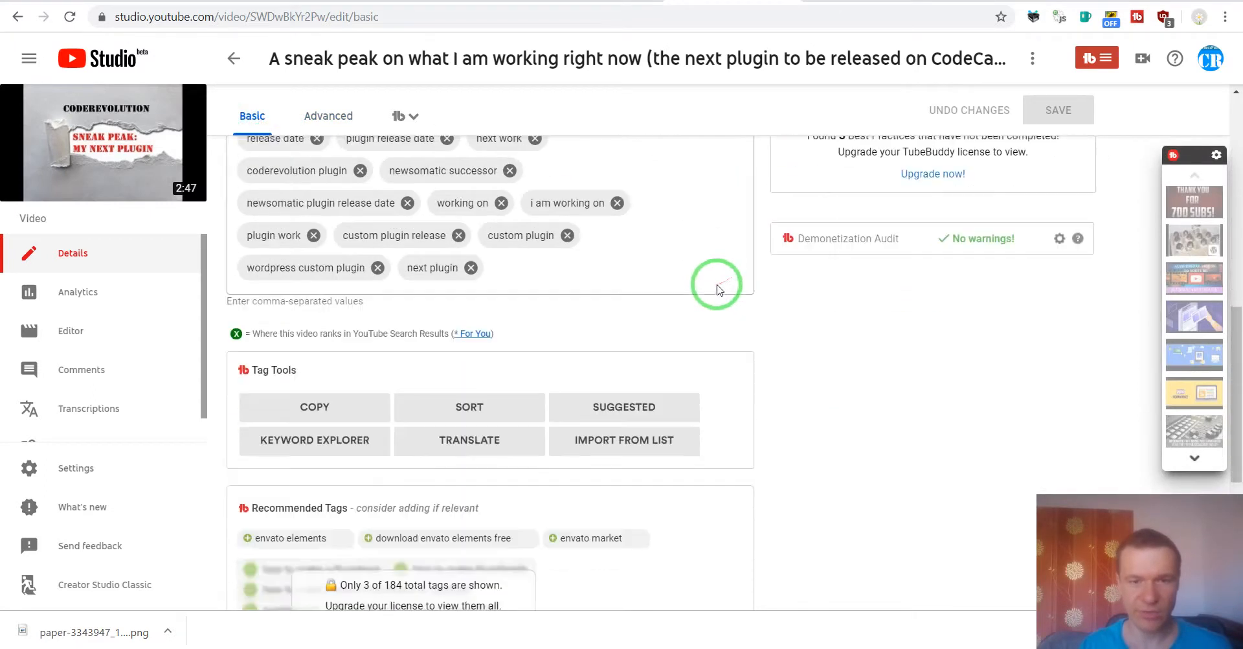
{"action": "scroll", "coordinate": [759, 342], "scroll_direction": "down", "scroll_amount": 2}
{"action": "scroll", "coordinate": [759, 342], "scroll_direction": "up", "scroll_amount": 15}
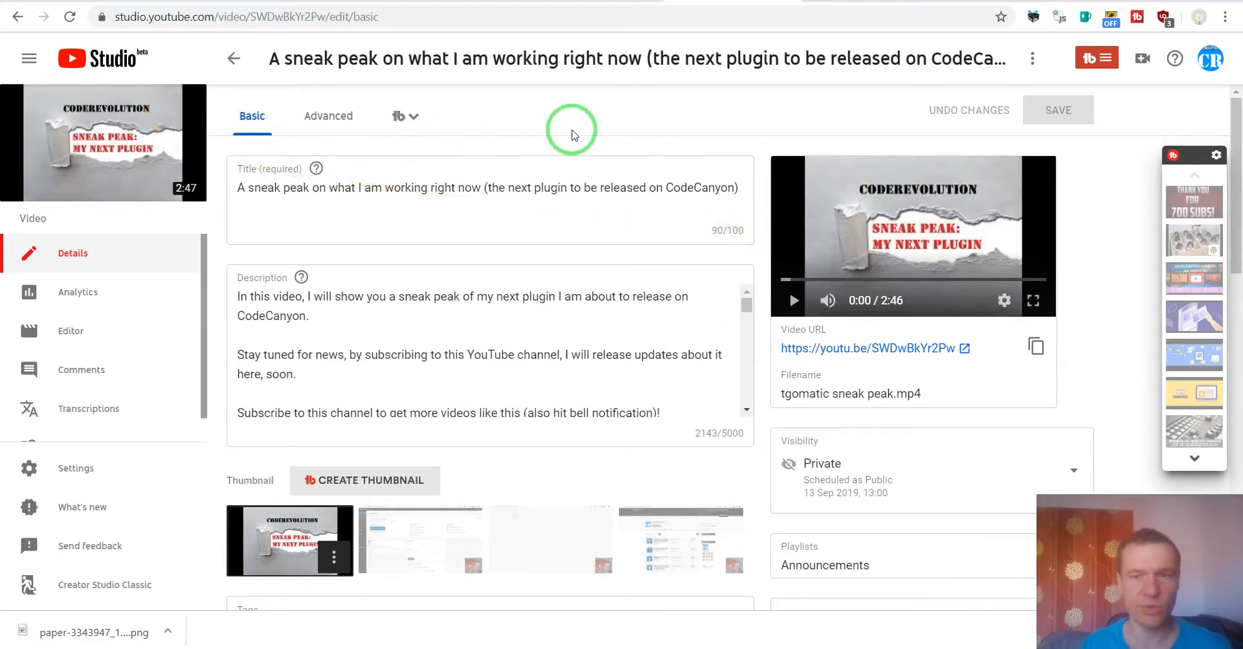
{"action": "scroll", "coordinate": [805, 465], "scroll_direction": "down", "scroll_amount": 3}
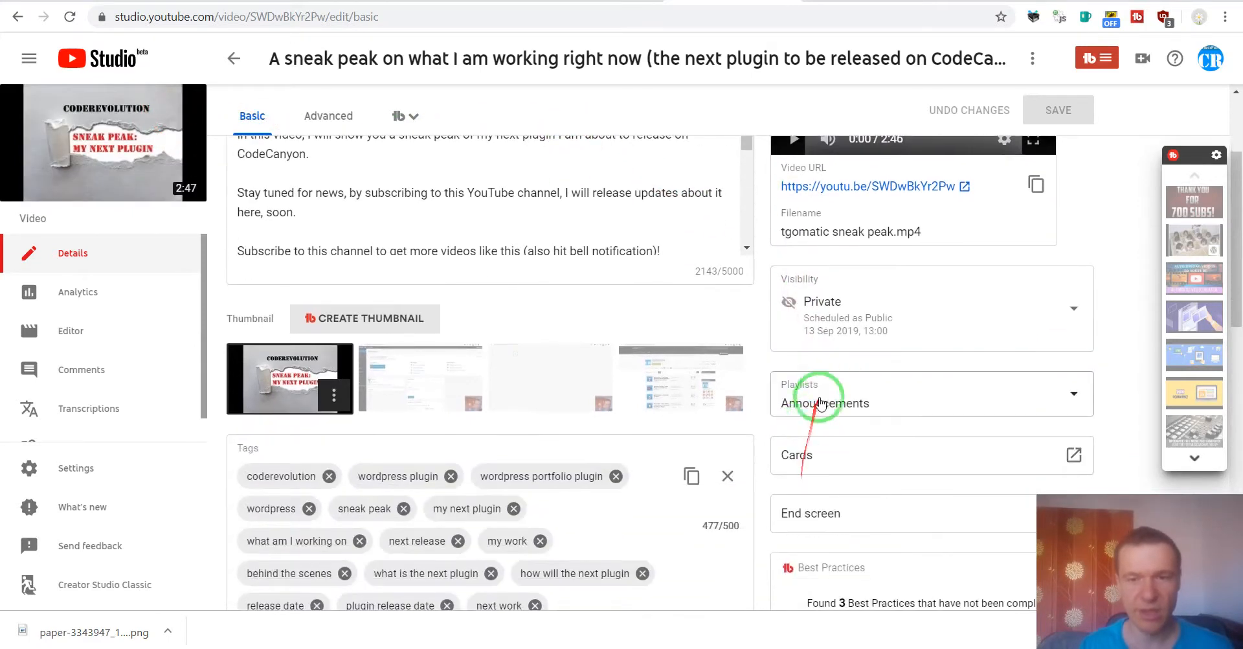